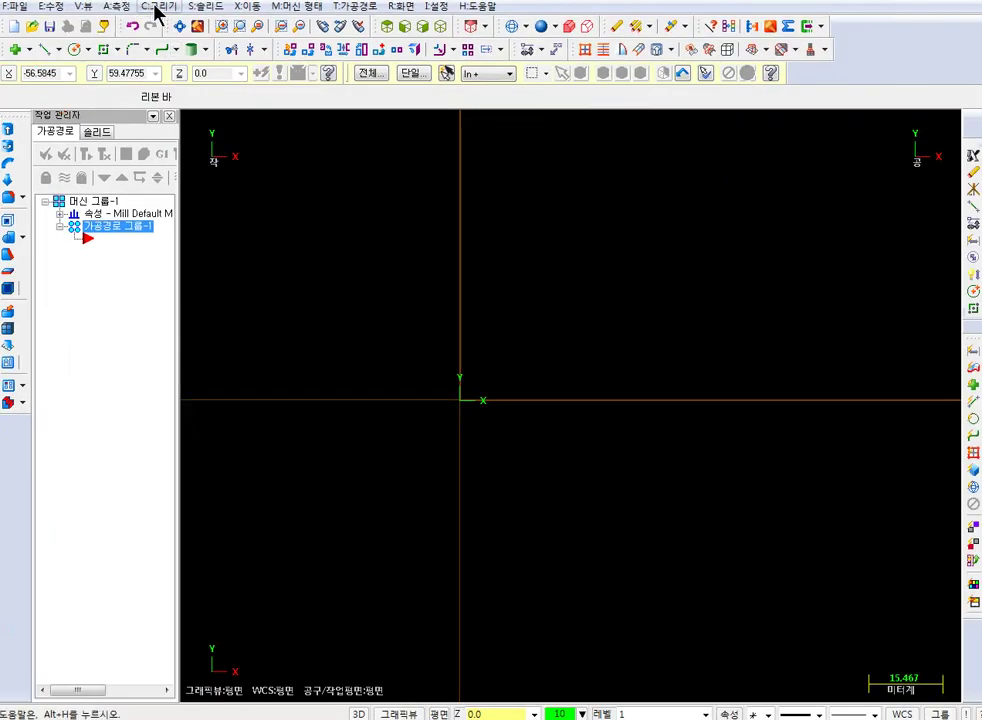
left_click(322, 30)
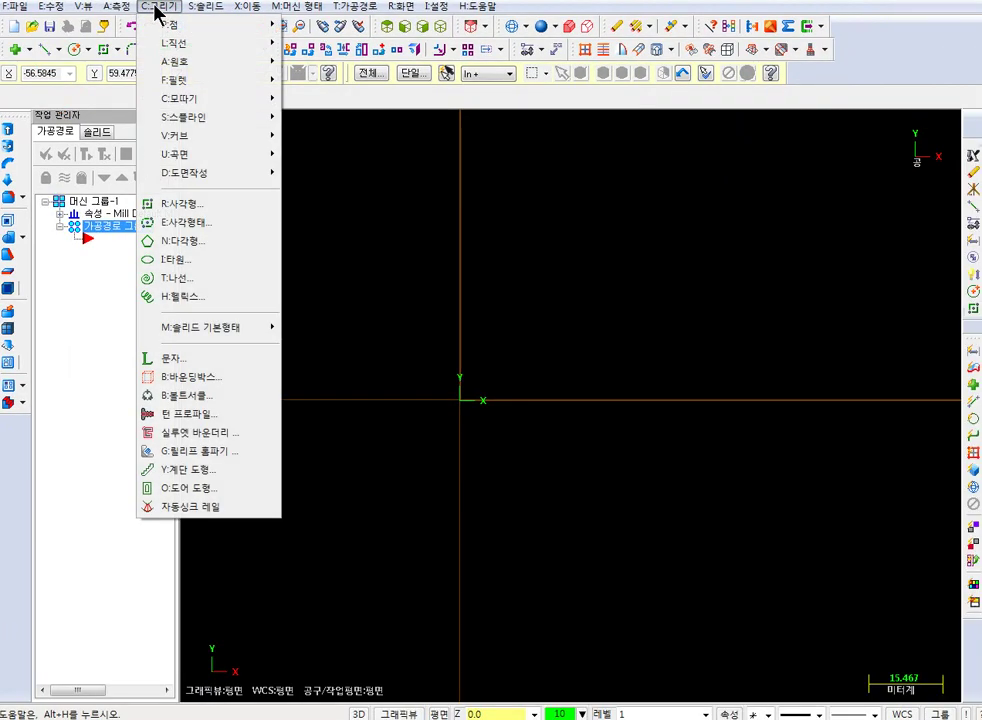
mouse_move(179, 47)
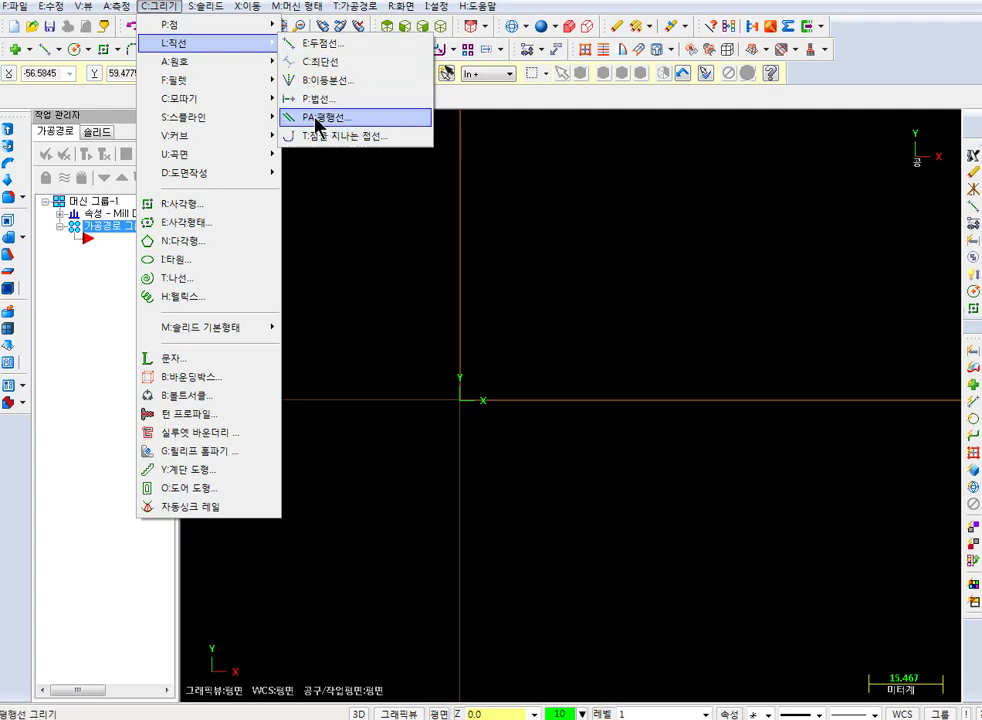
left_click(383, 233)
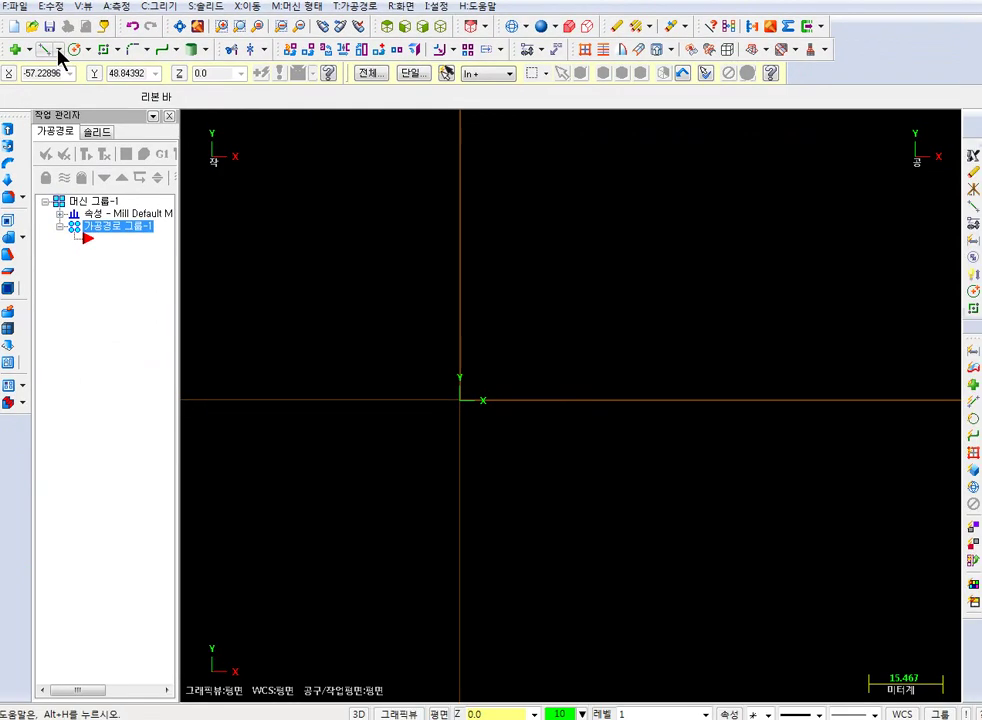
left_click(122, 118)
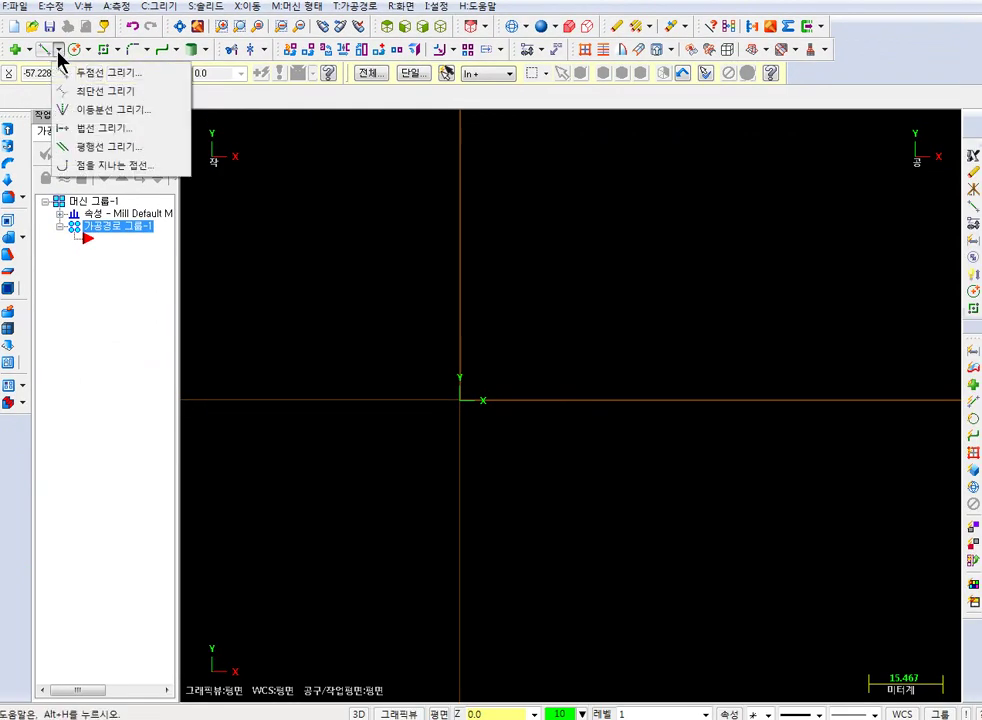
left_click(100, 73)
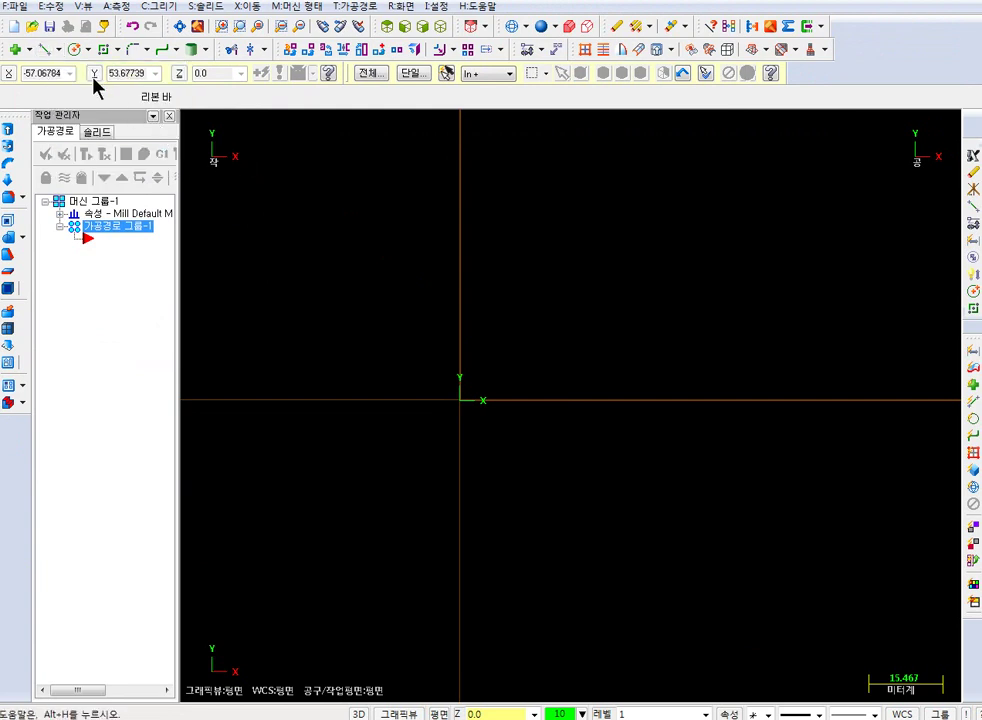
left_click(60, 50)
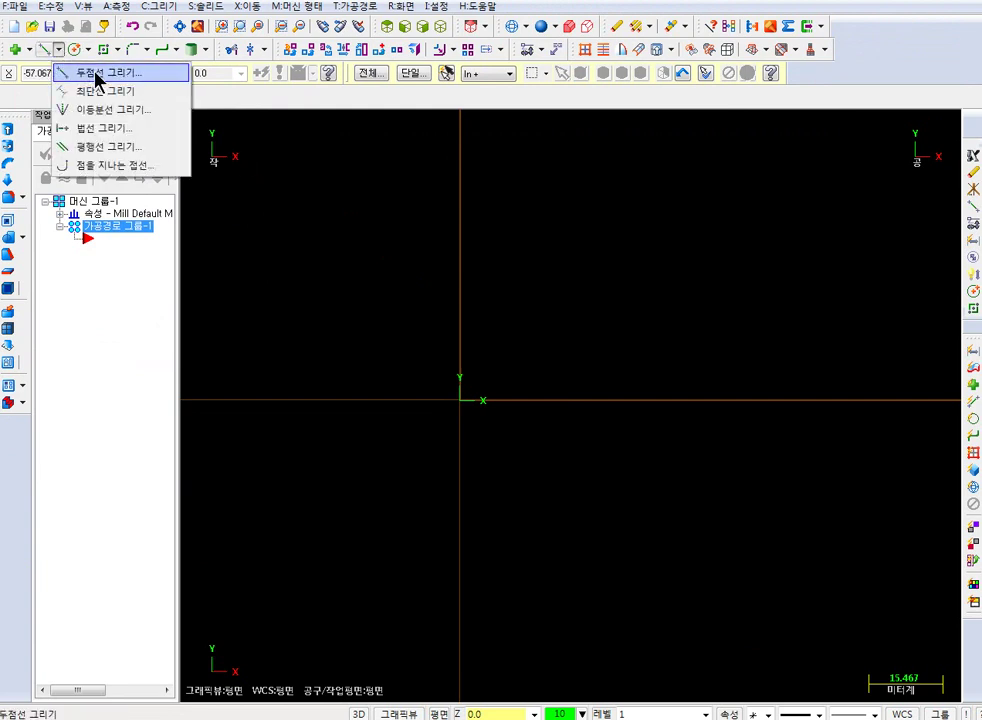
left_click(98, 75)
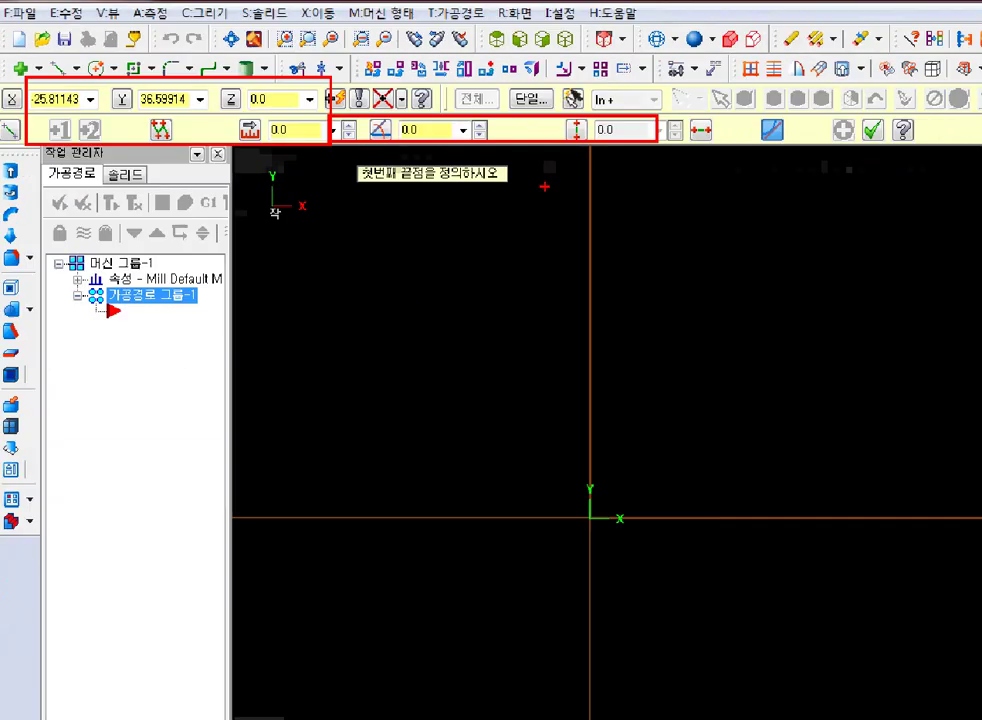
key("Escape")
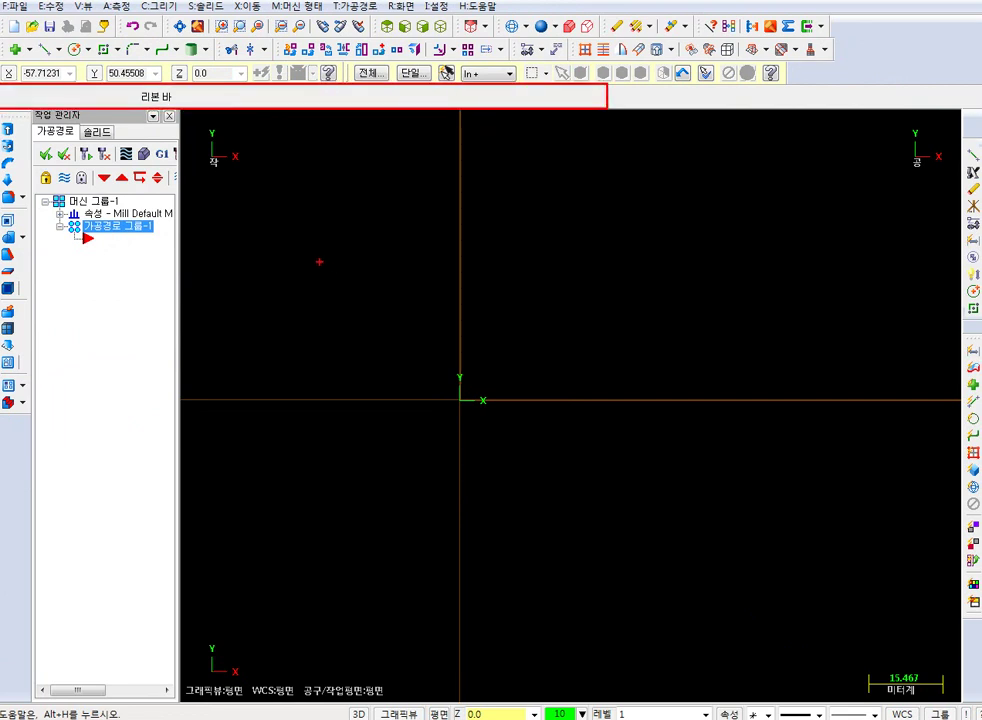
left_click(40, 47)
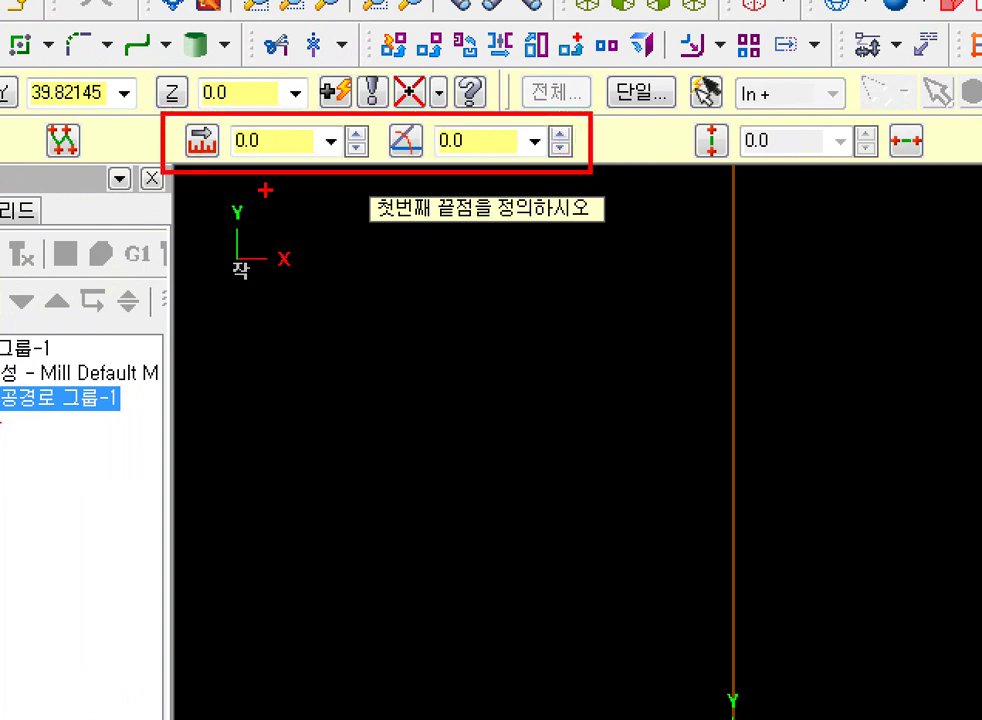
mouse_move(256, 153)
left_mouse_down()
mouse_move(297, 240)
mouse_move(360, 293)
left_mouse_up()
left_click_drag(507, 149, 486, 346)
left_click_drag(497, 258, 532, 326)
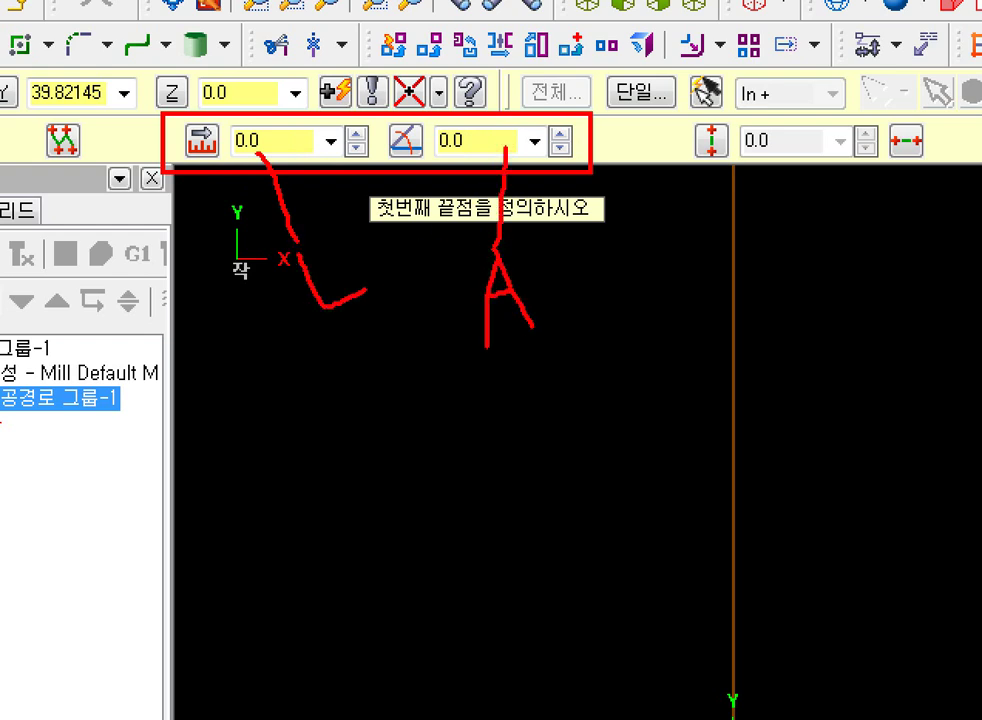
mouse_move(245, 145)
left_mouse_down()
mouse_move(215, 118)
mouse_move(250, 87)
mouse_move(320, 115)
mouse_move(290, 155)
left_mouse_up()
mouse_move(352, 232)
left_mouse_down()
mouse_move(330, 318)
mouse_move(365, 222)
left_mouse_up()
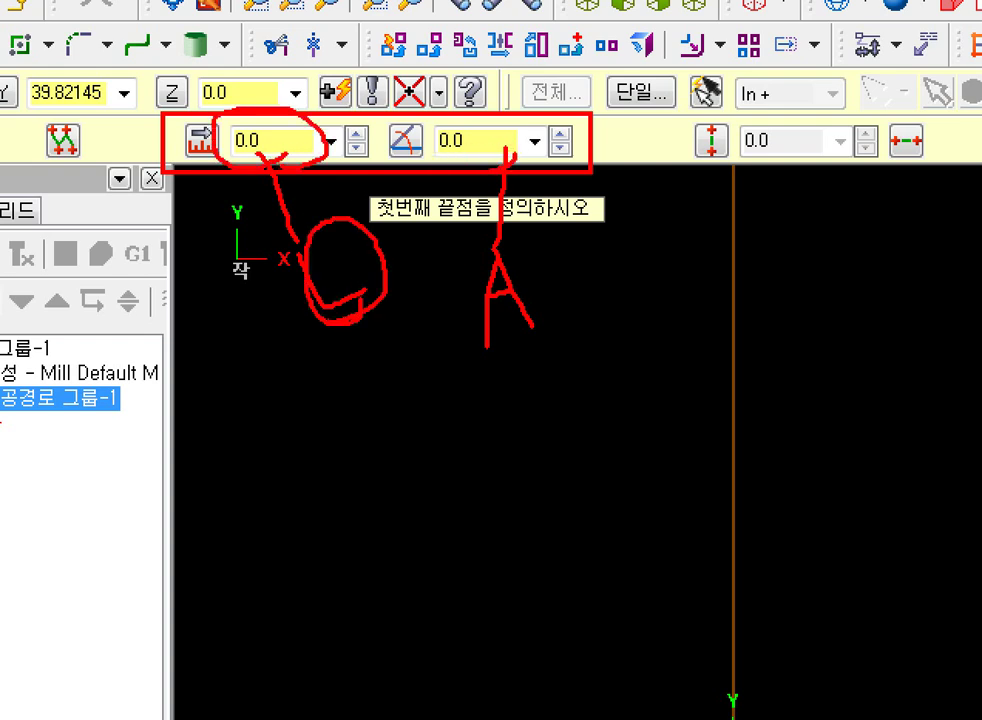
left_click_drag(430, 150, 517, 125)
left_click_drag(569, 360, 493, 354)
key("Escape")
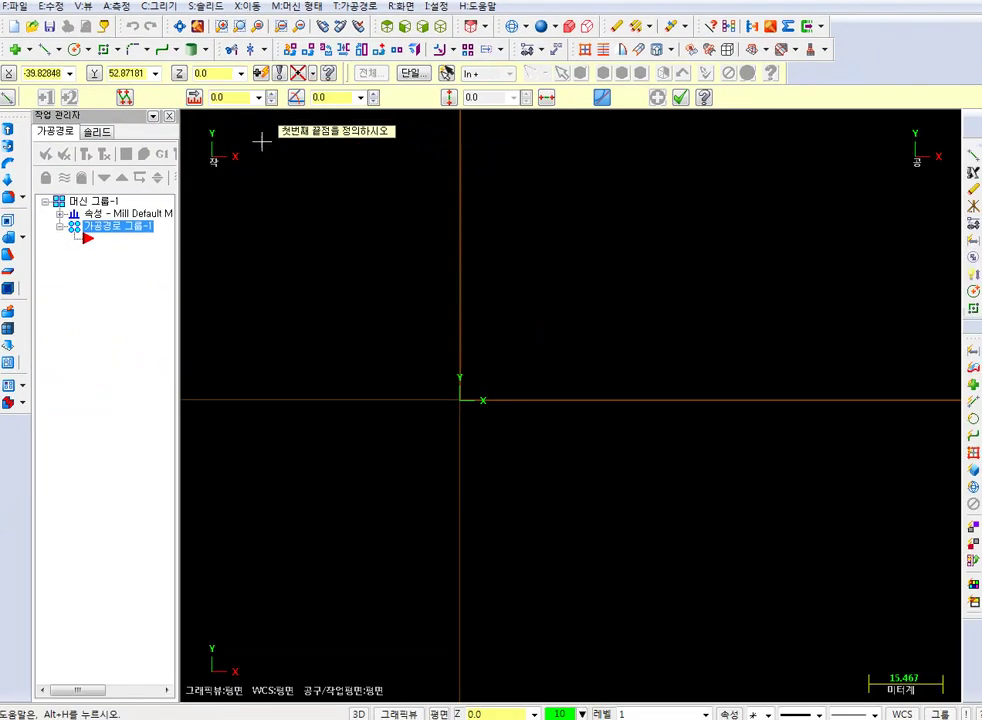
- Try to draw a two-point line from the origin with its length and angle both locked at 0
left_click(262, 140)
key("Tab")
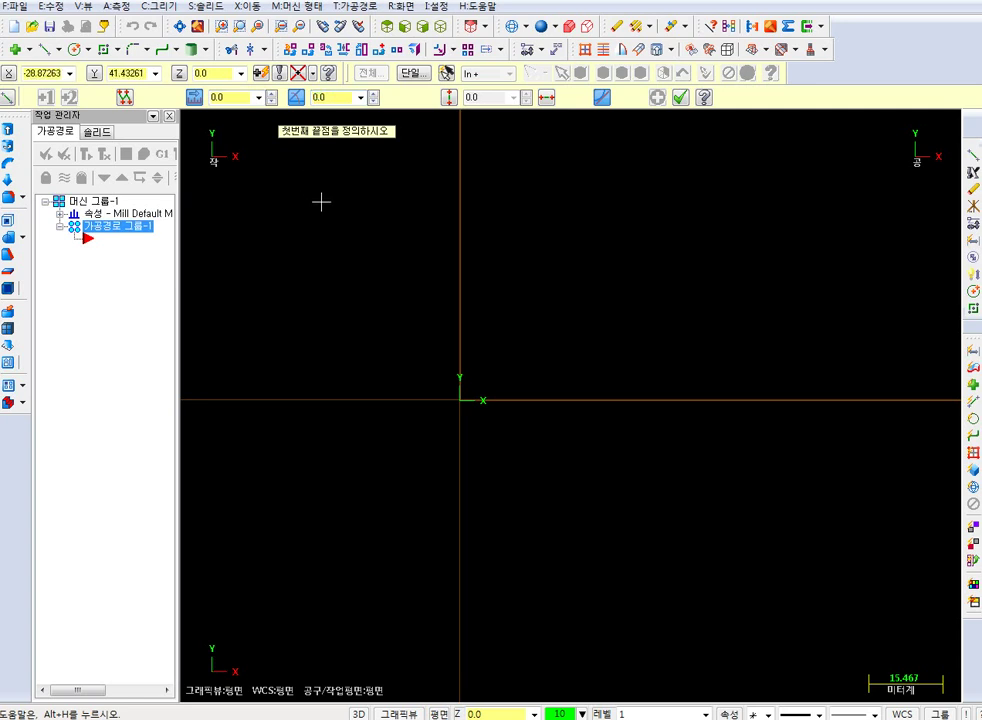
left_click(212, 97)
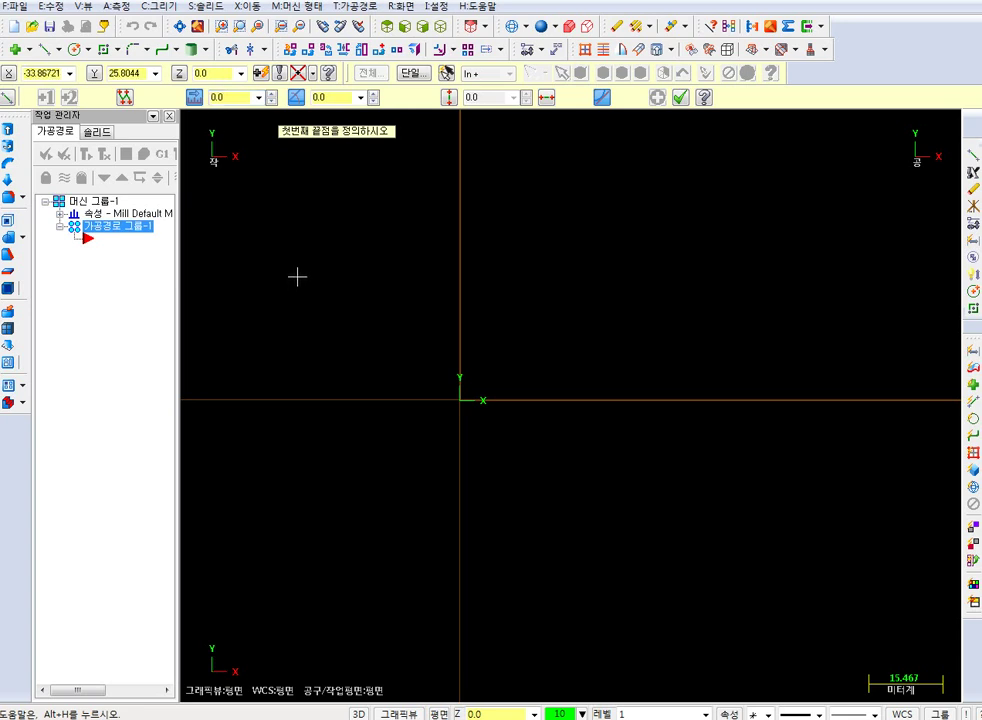
left_click(325, 97)
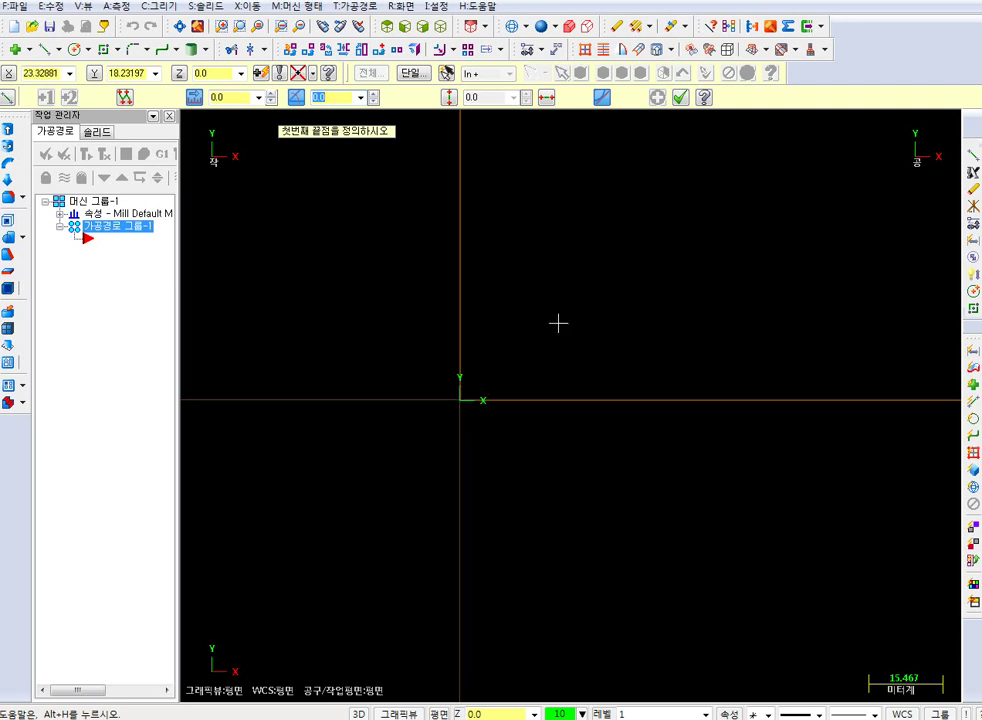
double_click(466, 405)
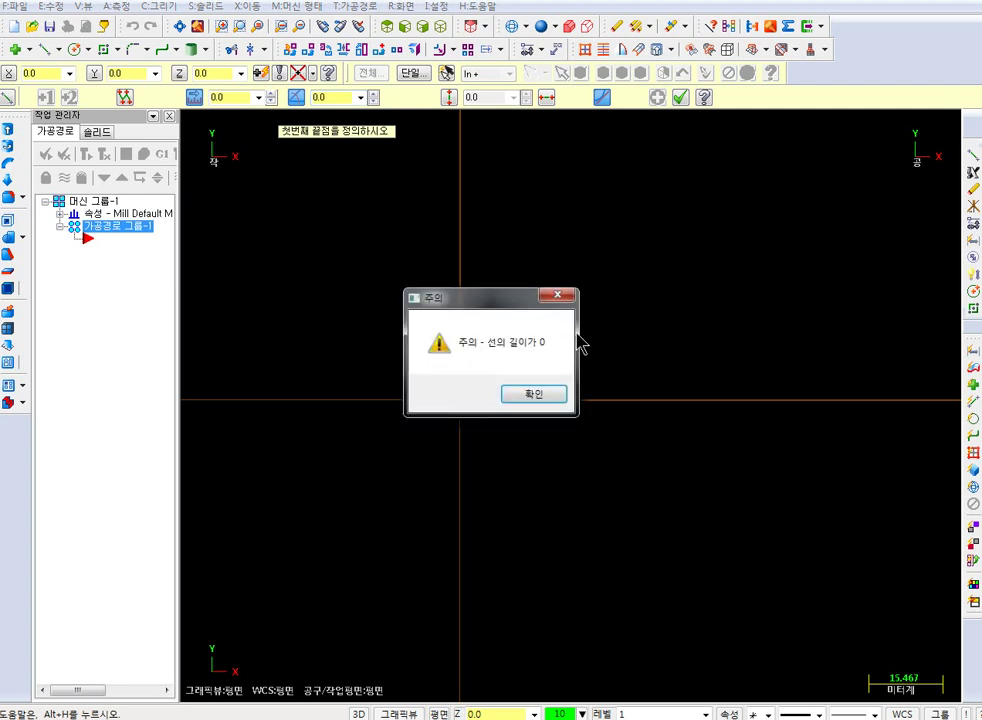
left_click(540, 396)
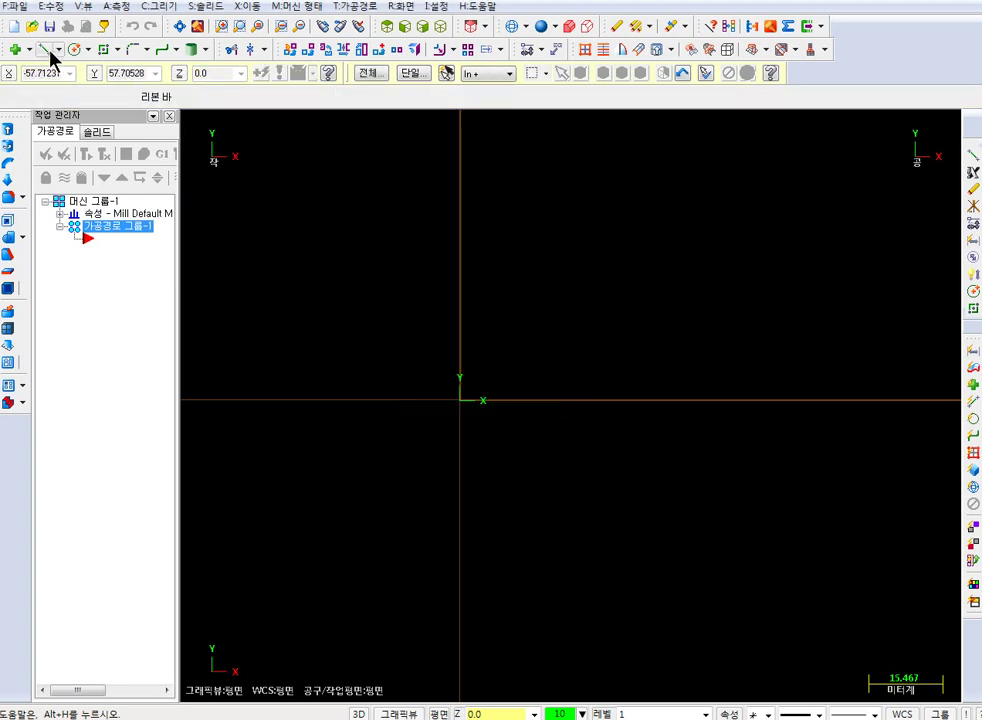
- Draw a two-point line starting at the origin with a length of 50 mm and an angle of 45 degrees
left_click(459, 399)
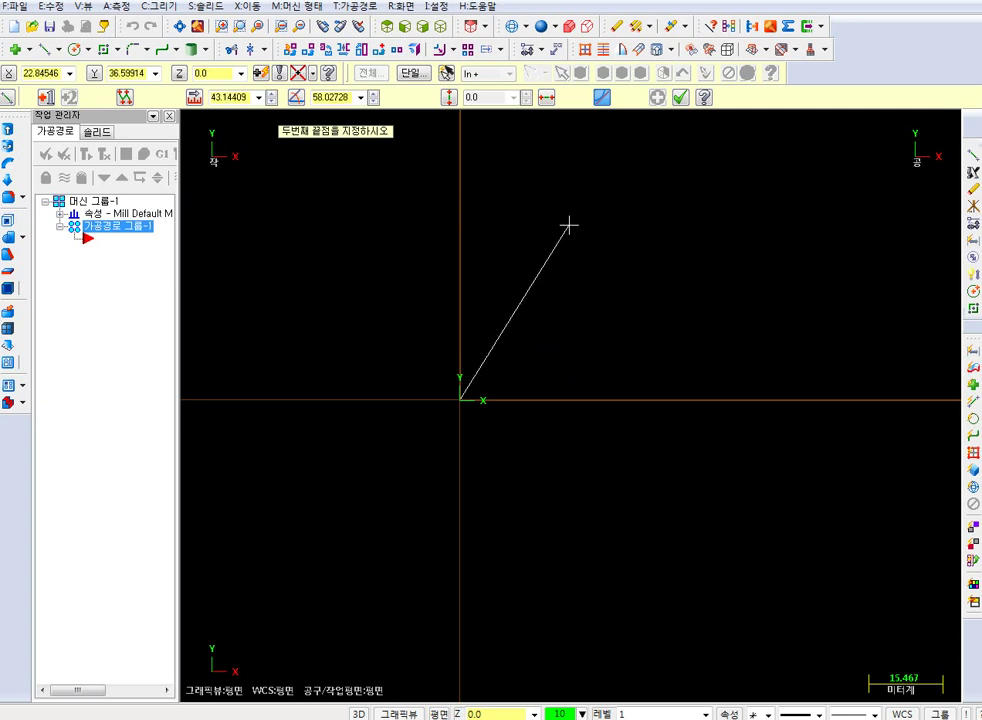
key("l")
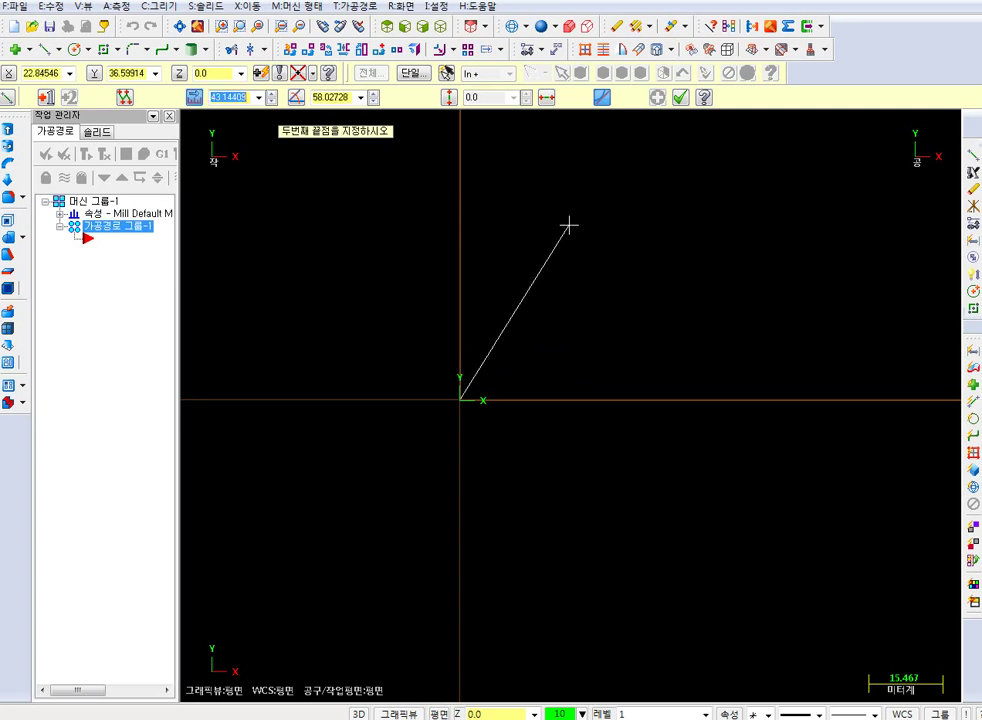
left_click_drag(222, 128, 188, 86)
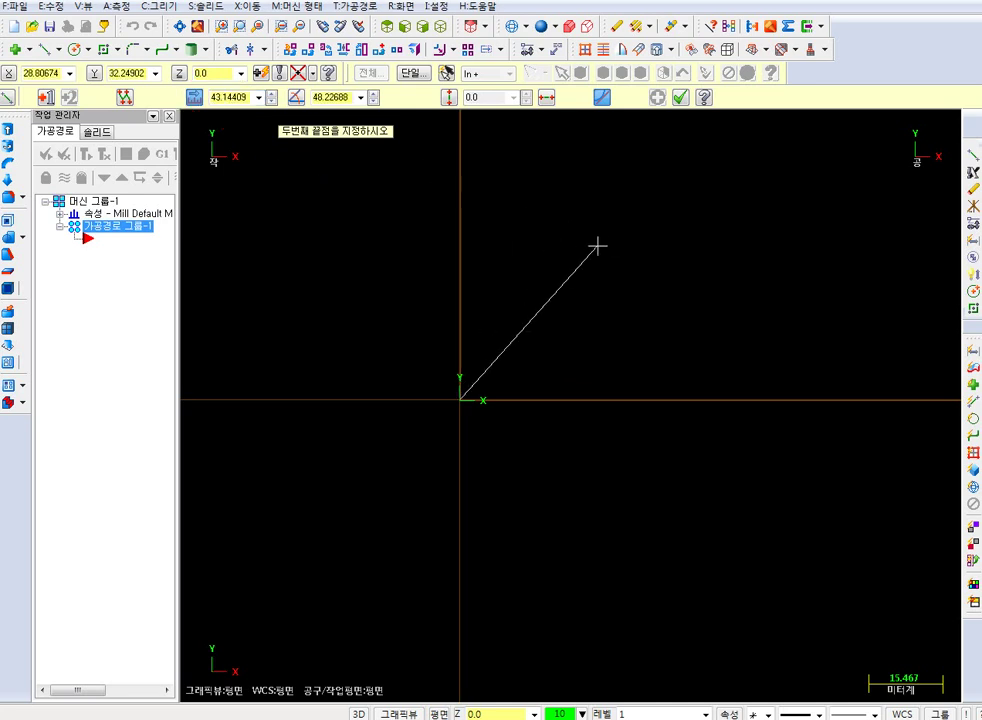
type("50")
key("Tab")
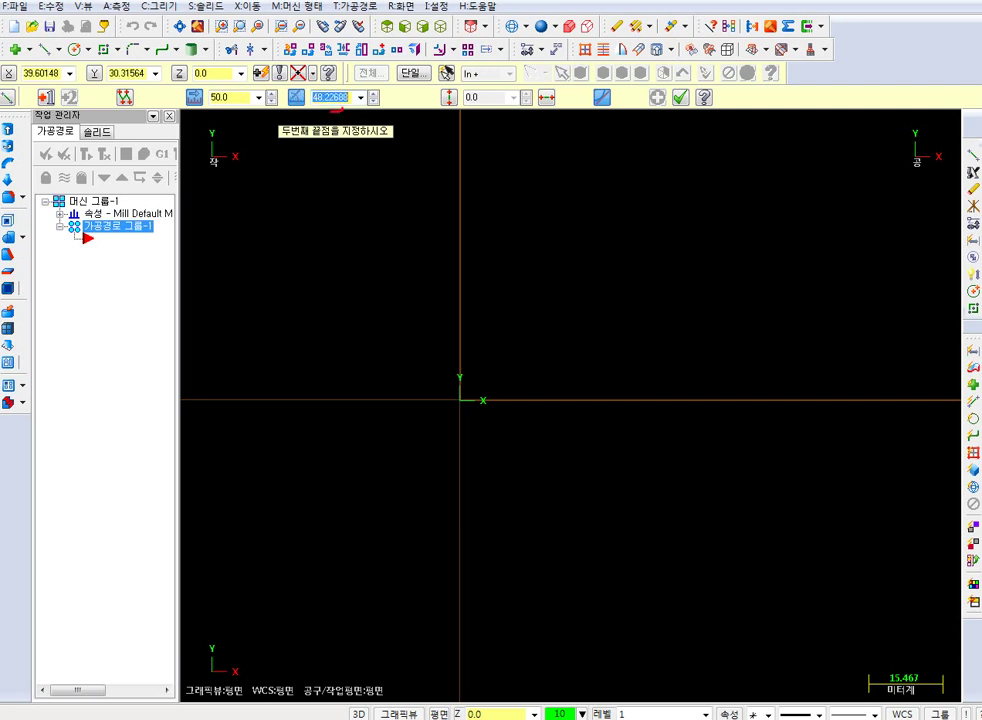
left_click_drag(343, 109, 302, 80)
key("Escape")
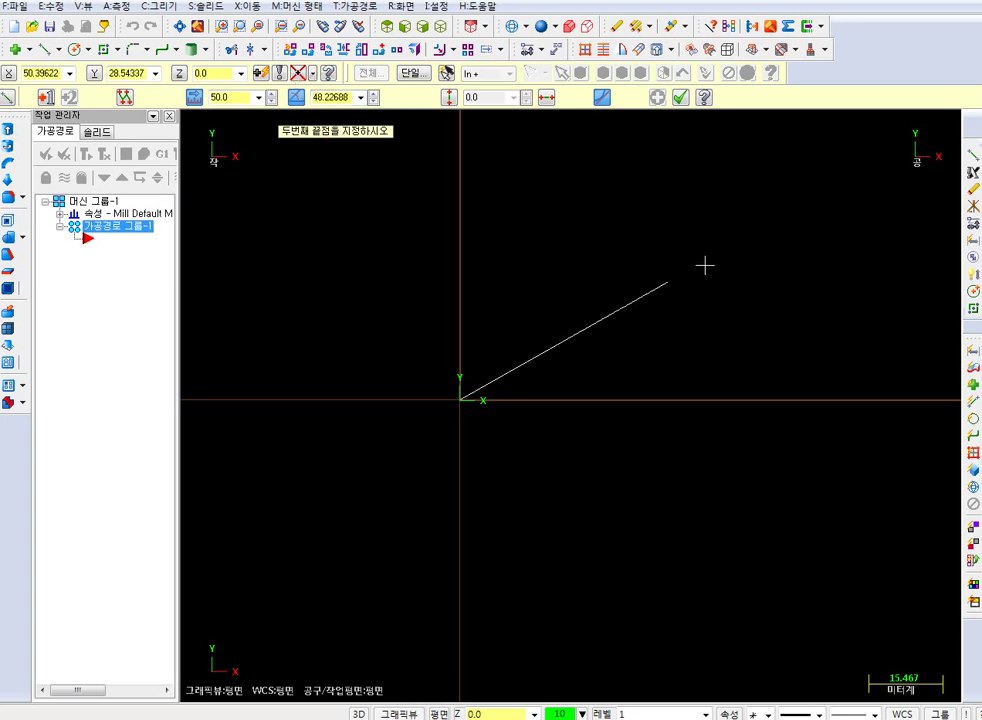
type("45")
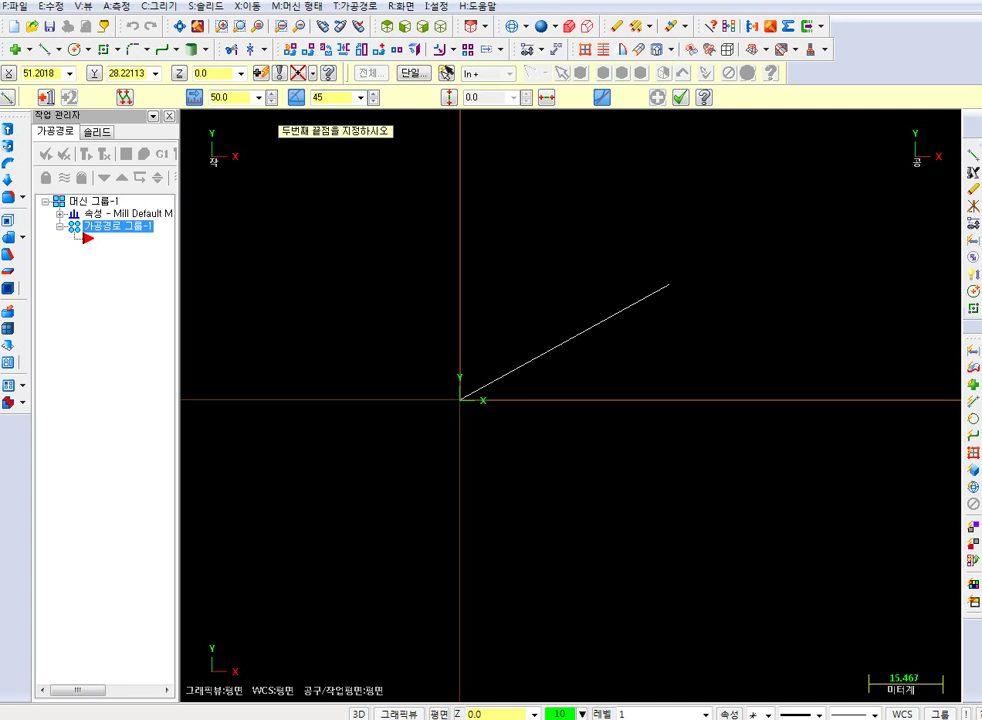
key("Return")
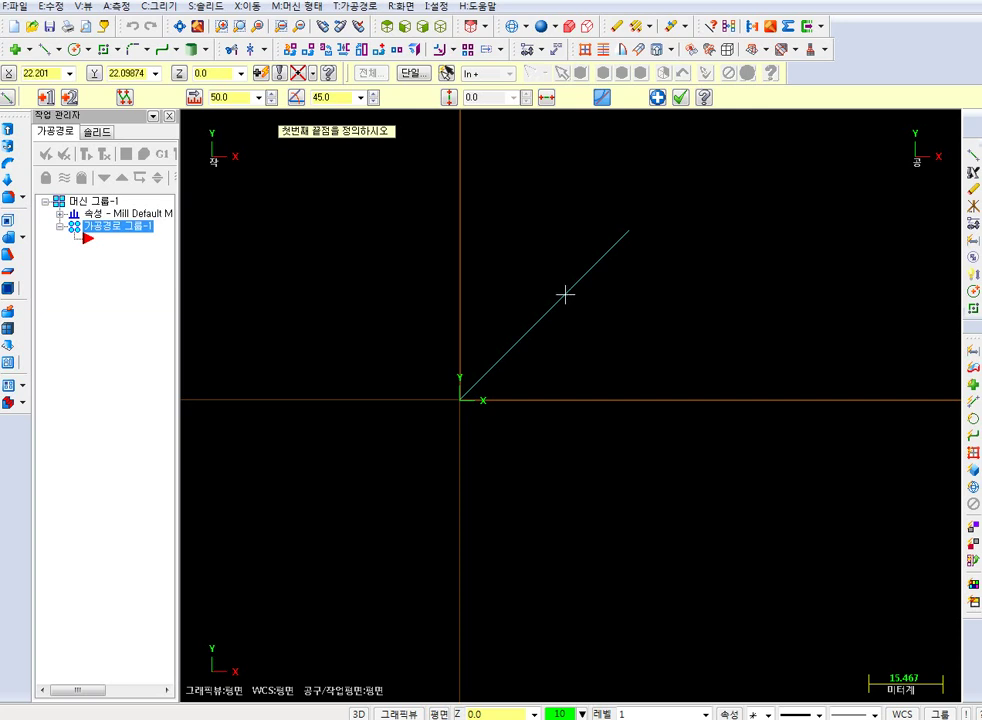
- Set the length of the still-editable line from the origin to 70 mm and apply it
middle_click_drag(684, 268, 533, 403)
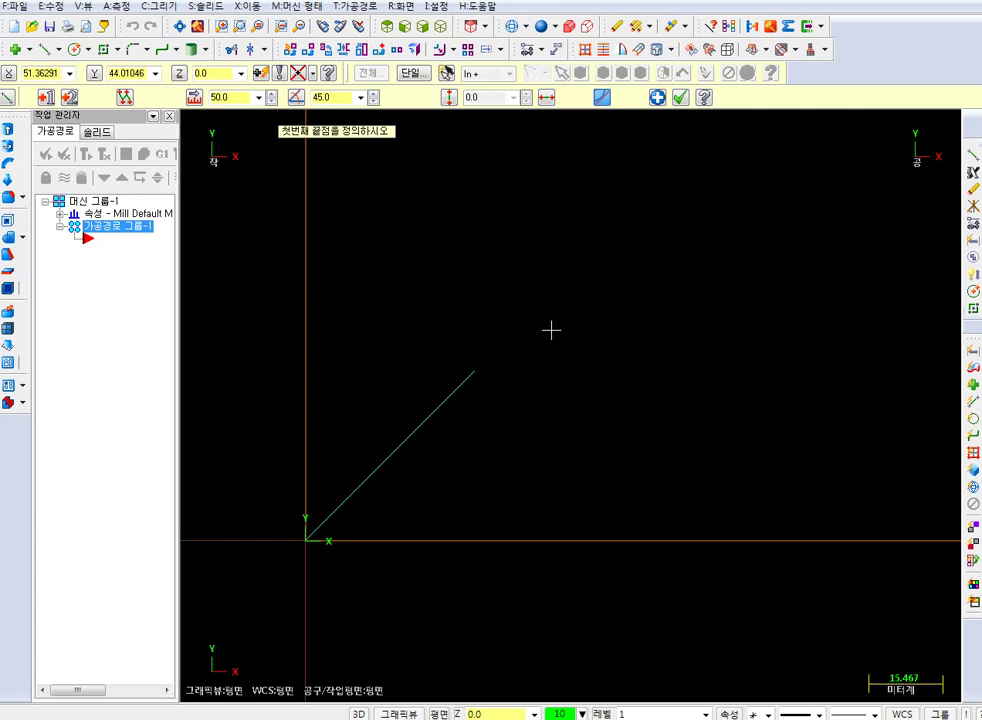
key("Tab")
type("70")
key("Return")
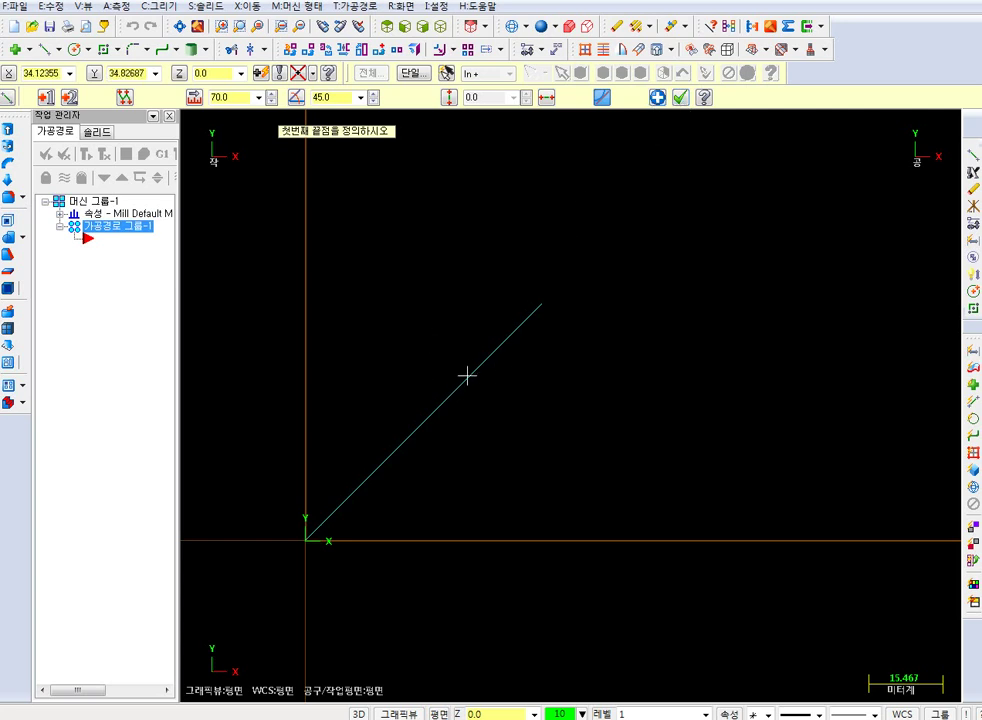
left_click(657, 97)
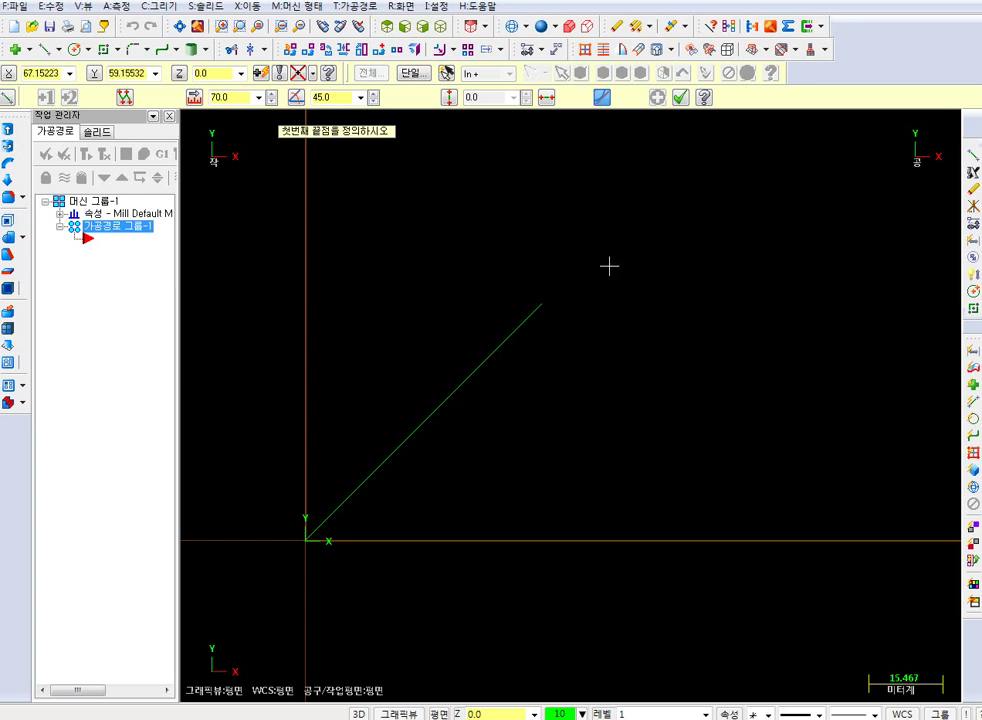
- Draw a second line from the upper end of the 45-degree line to the point X150 Y90
left_click(543, 299)
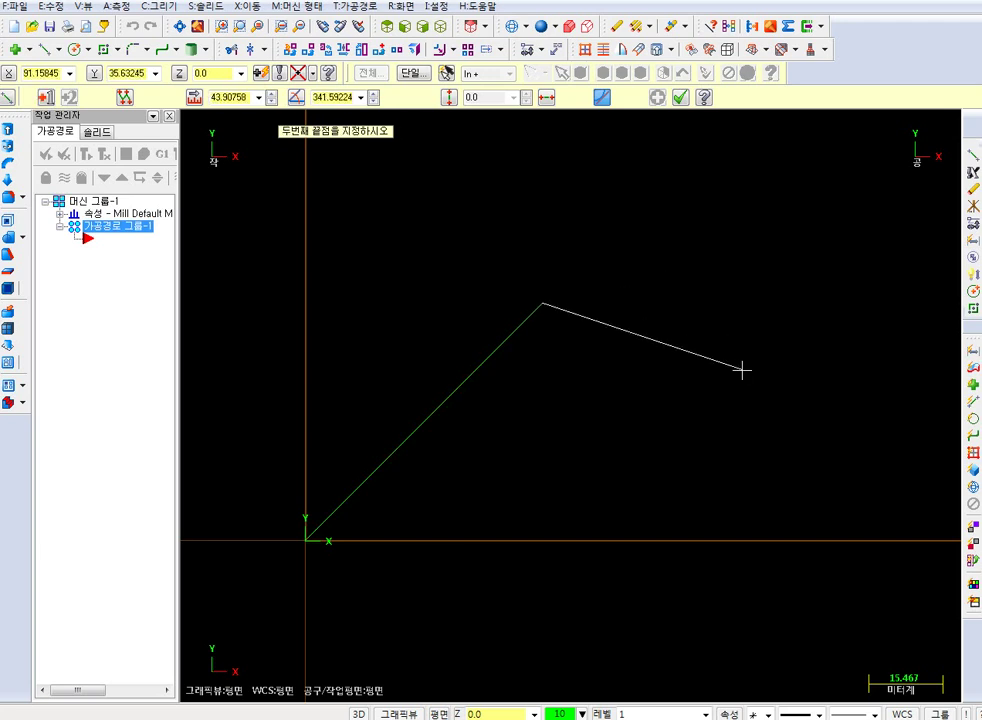
middle_click_drag(700, 363, 607, 360)
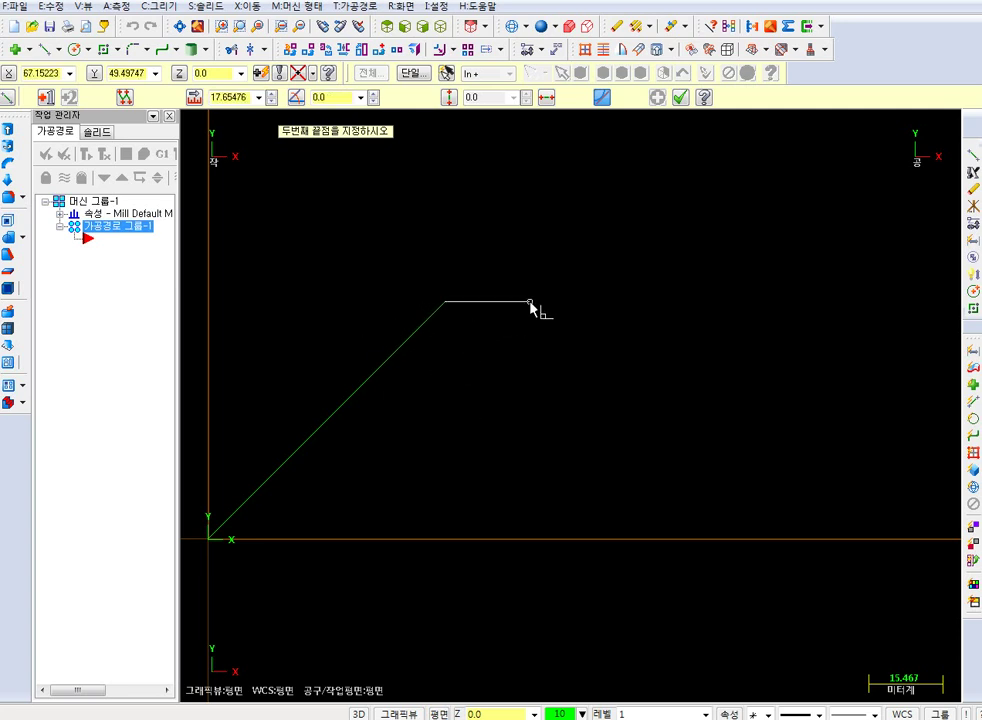
middle_click_drag(535, 307, 587, 300)
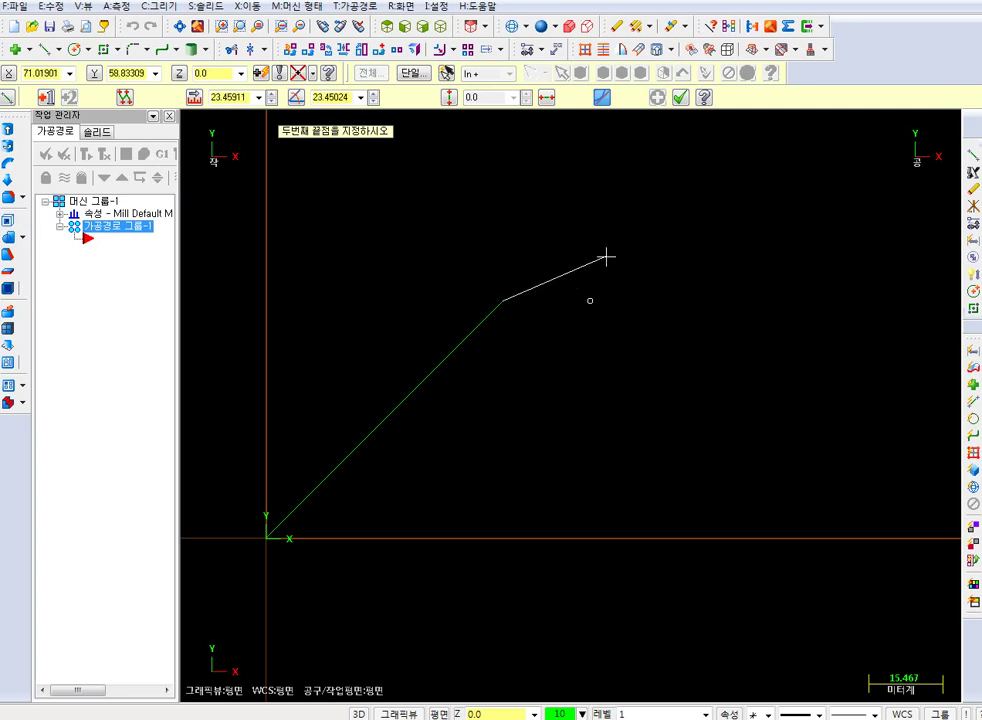
type("x")
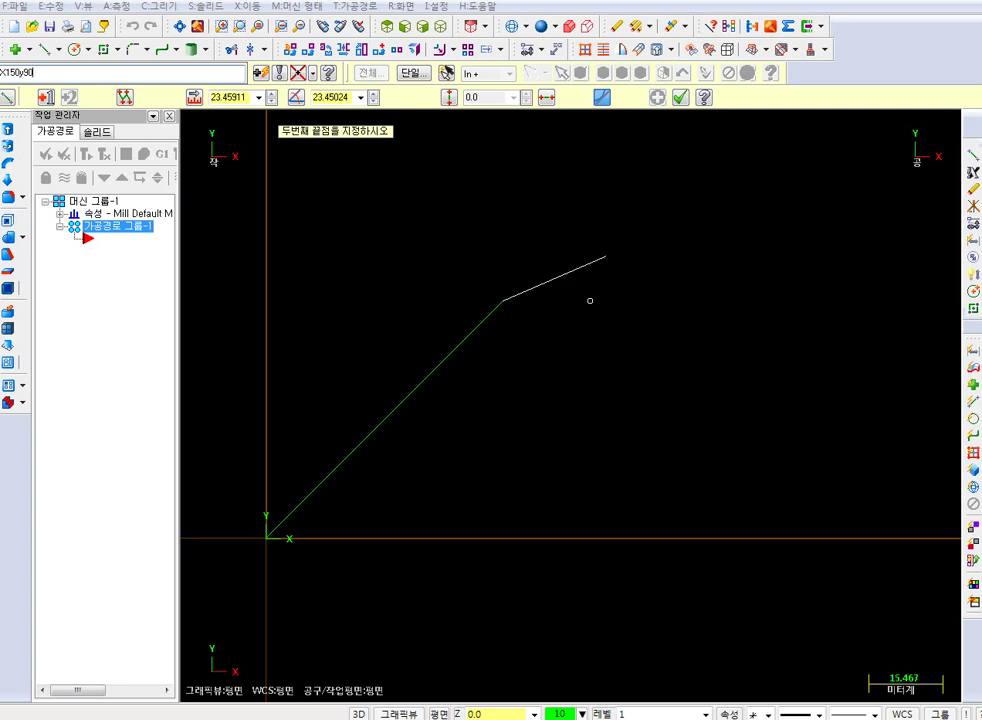
type("0")
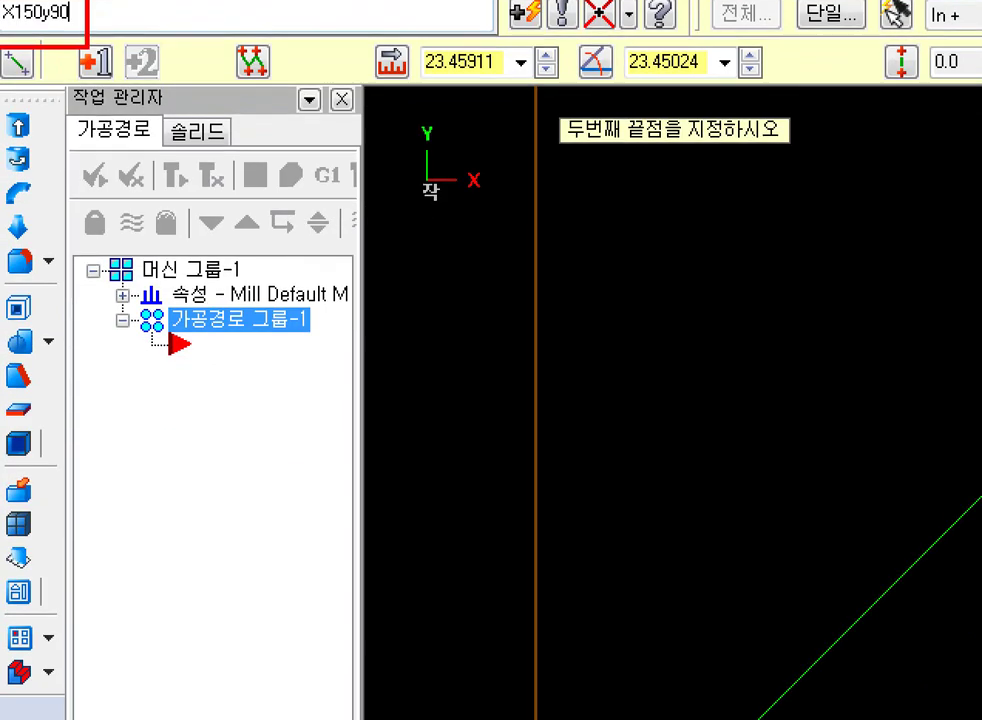
key("Return")
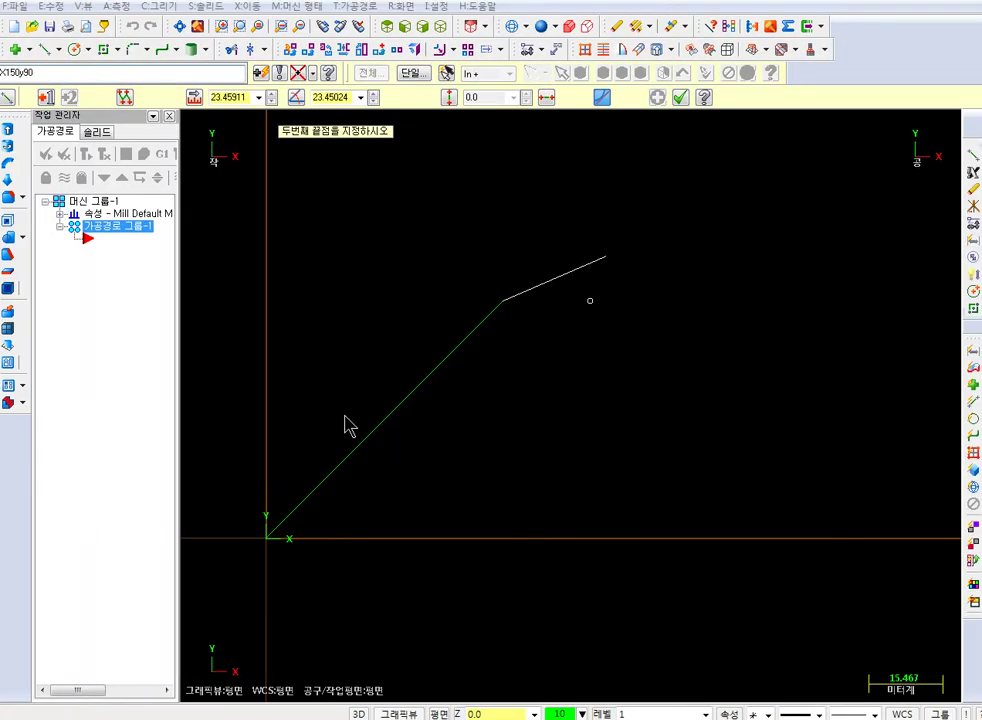
key("Return")
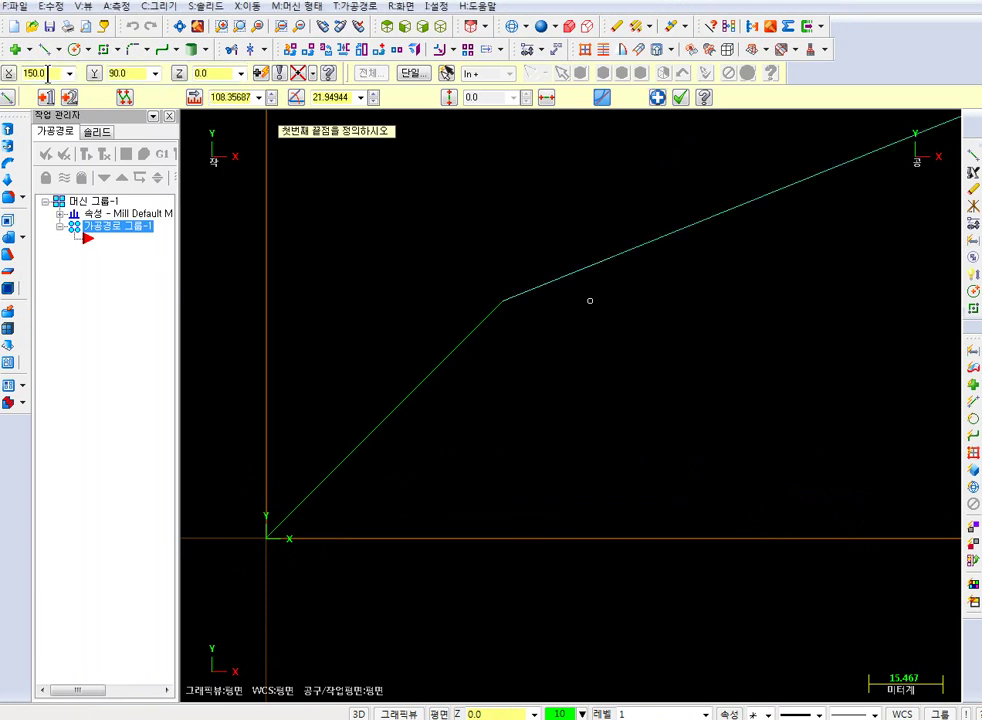
scroll(668, 364, "down", 3)
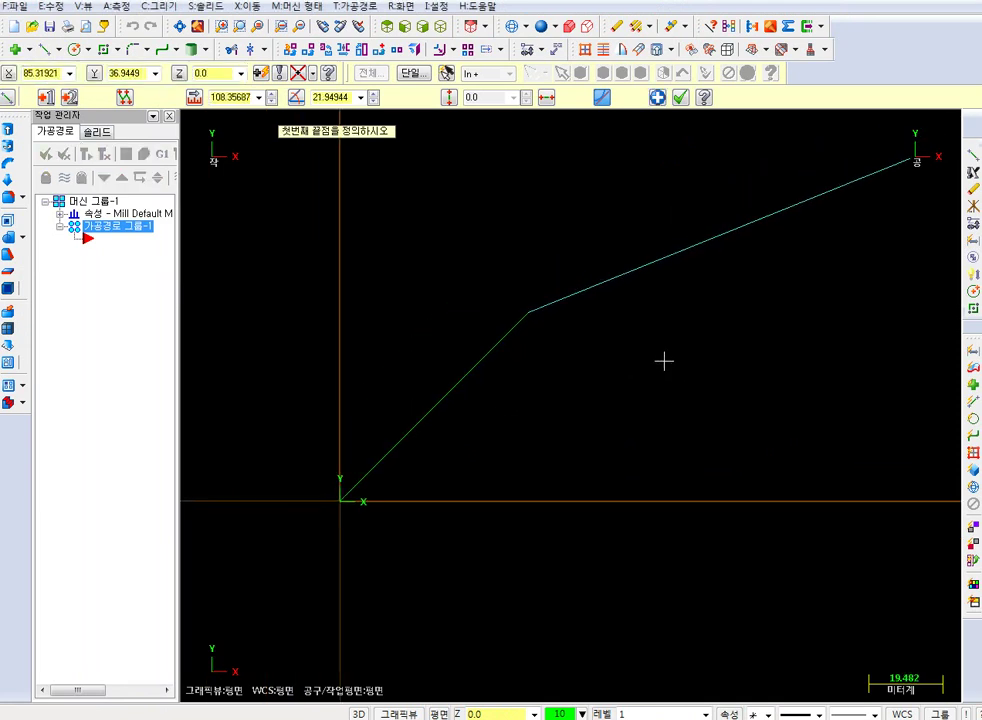
- Finish the line to X150 Y90 and undo both drawn lines
key("Left")
key("Down")
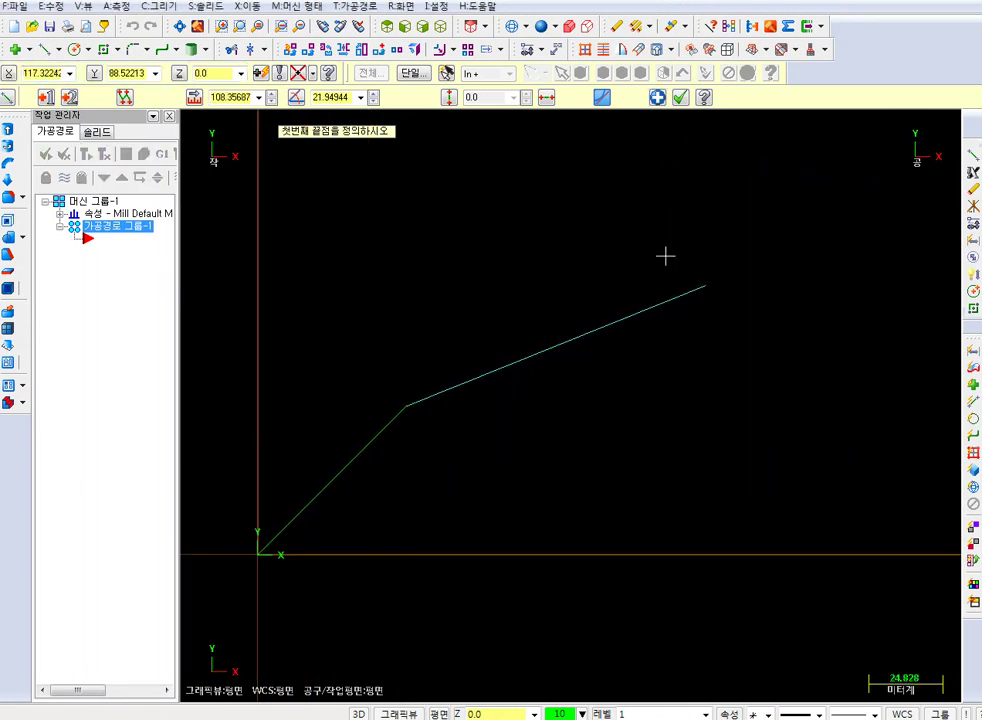
mouse_move(253, 562)
left_mouse_down()
mouse_move(651, 541)
mouse_move(707, 404)
mouse_move(709, 298)
left_mouse_up()
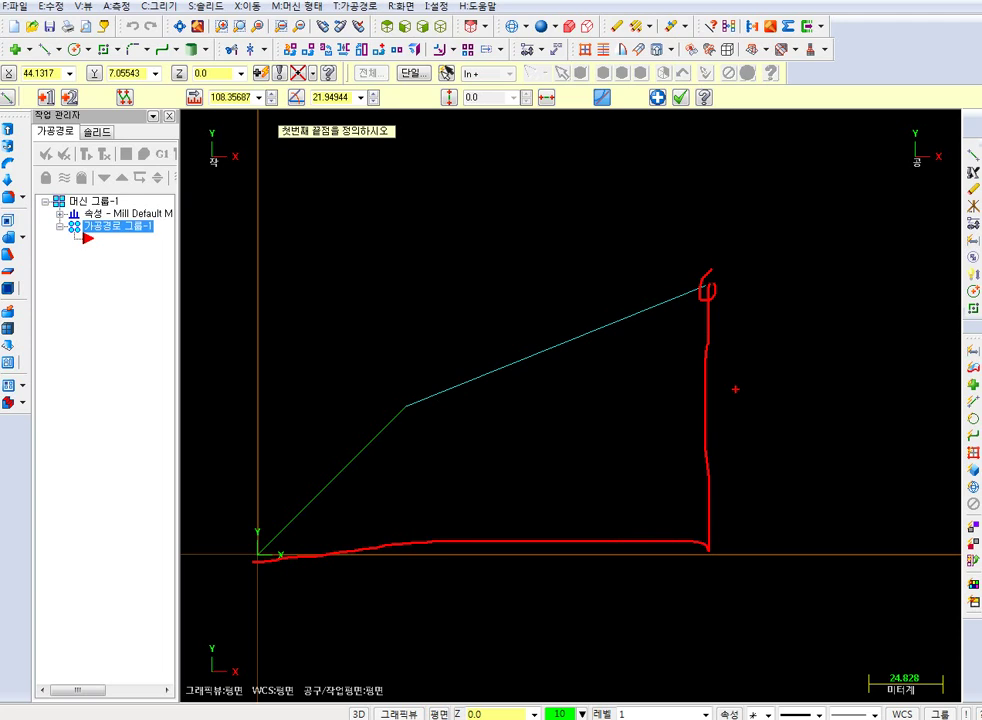
key("Escape")
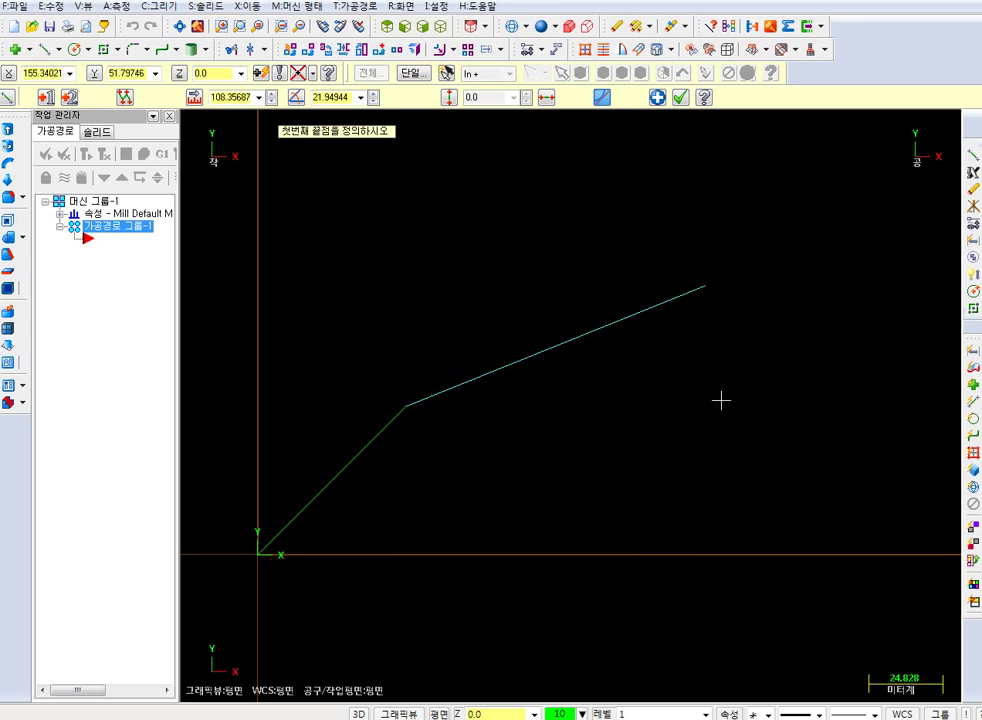
left_click(657, 97)
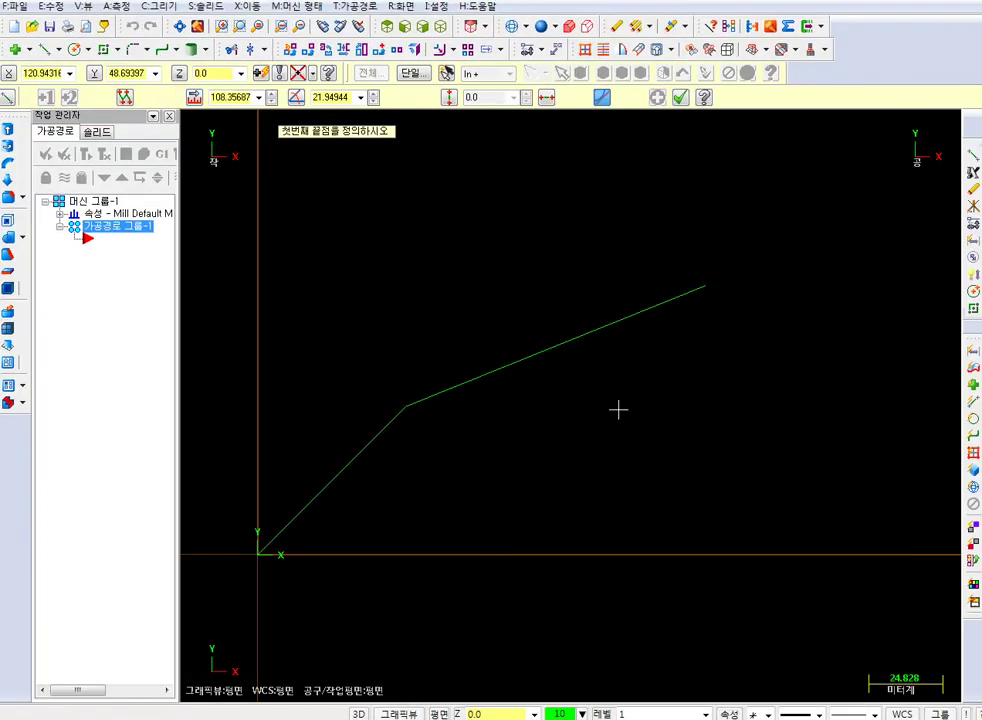
key("Escape")
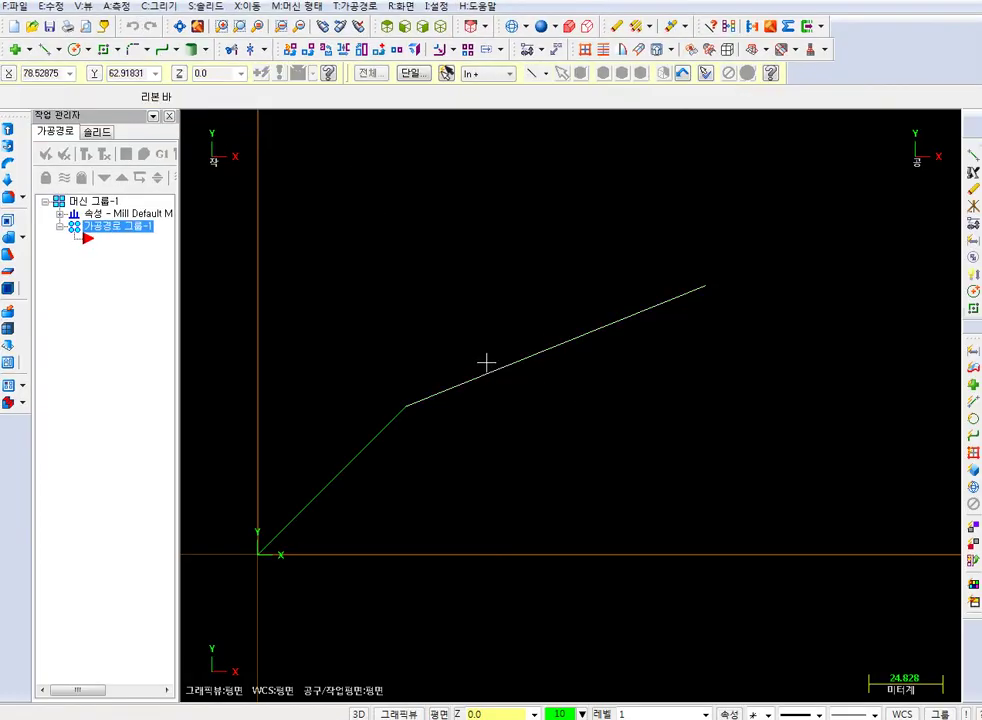
key("ctrl+z")
key("ctrl+z")
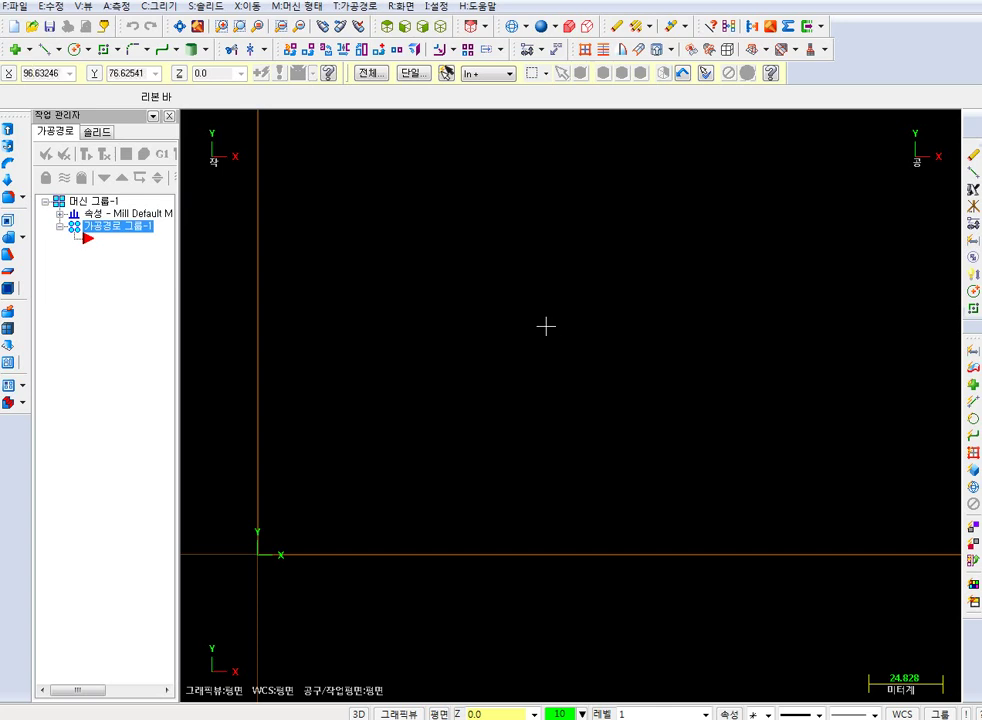
- Minimise Mastercam and open AutoCAd교재(수정본-20131021).hwp from the 공유 folder on drive C in Hancom Hangul
left_click(915, 2)
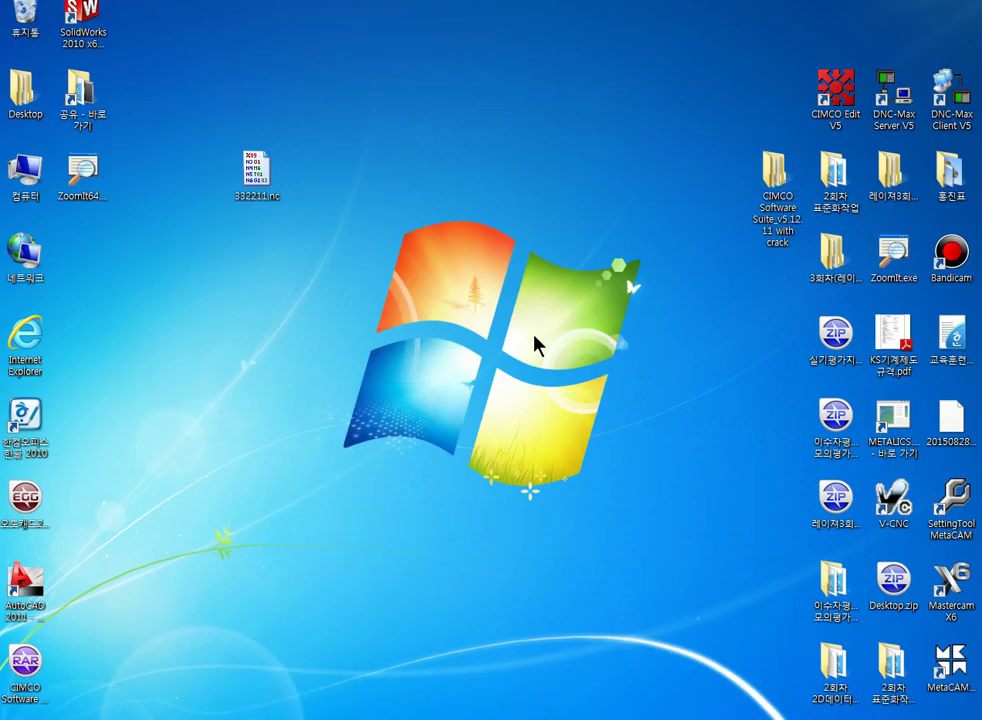
double_click(30, 180)
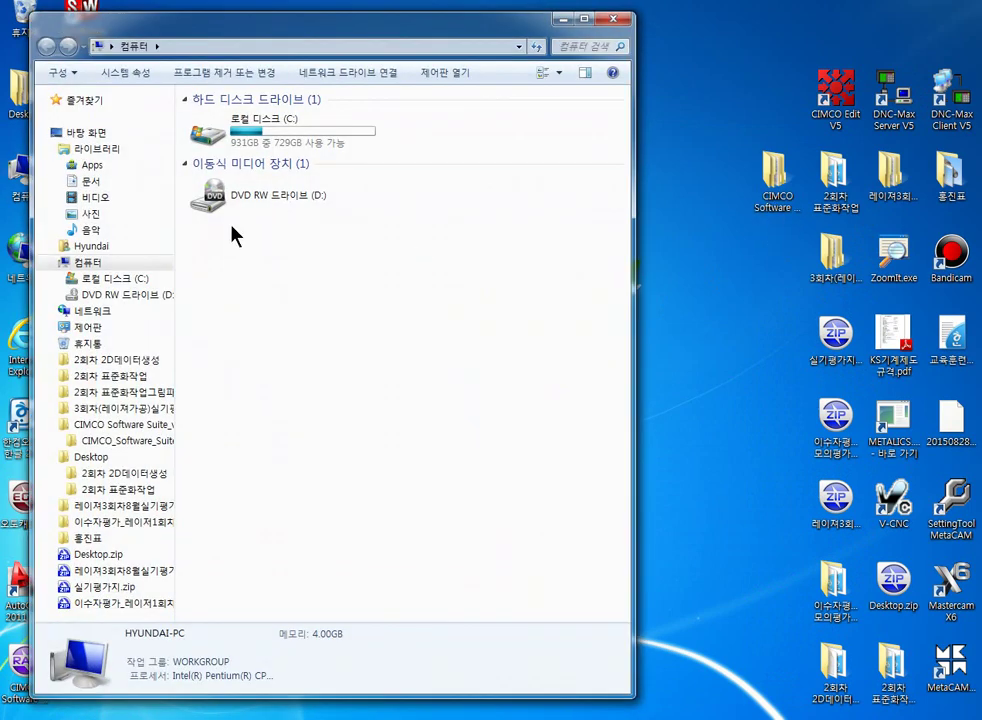
left_click(145, 287)
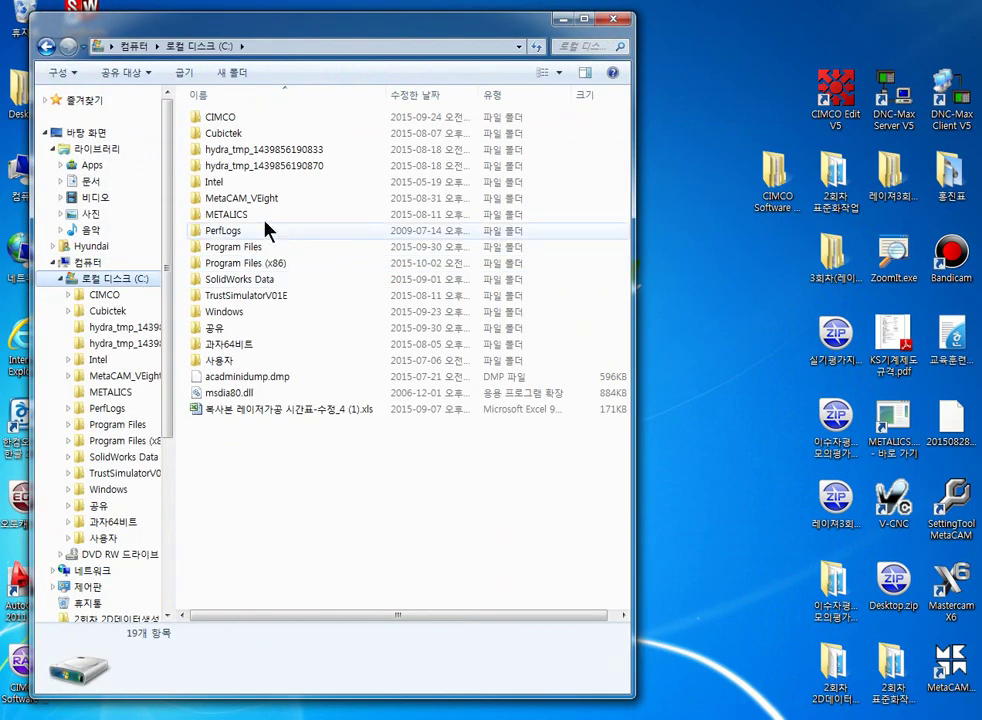
double_click(222, 325)
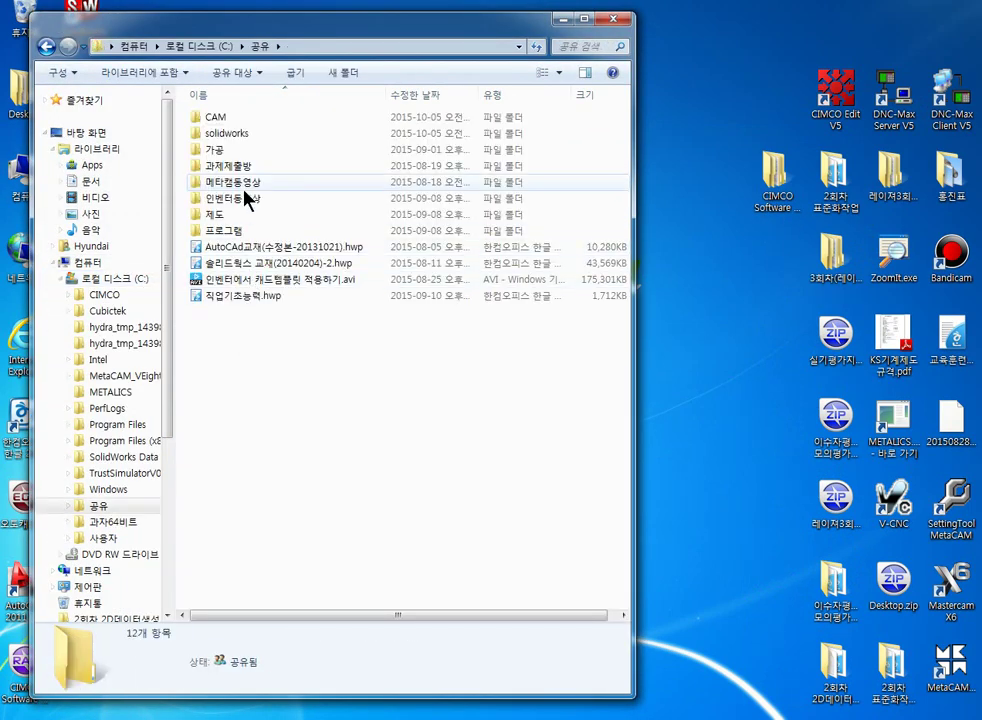
double_click(268, 247)
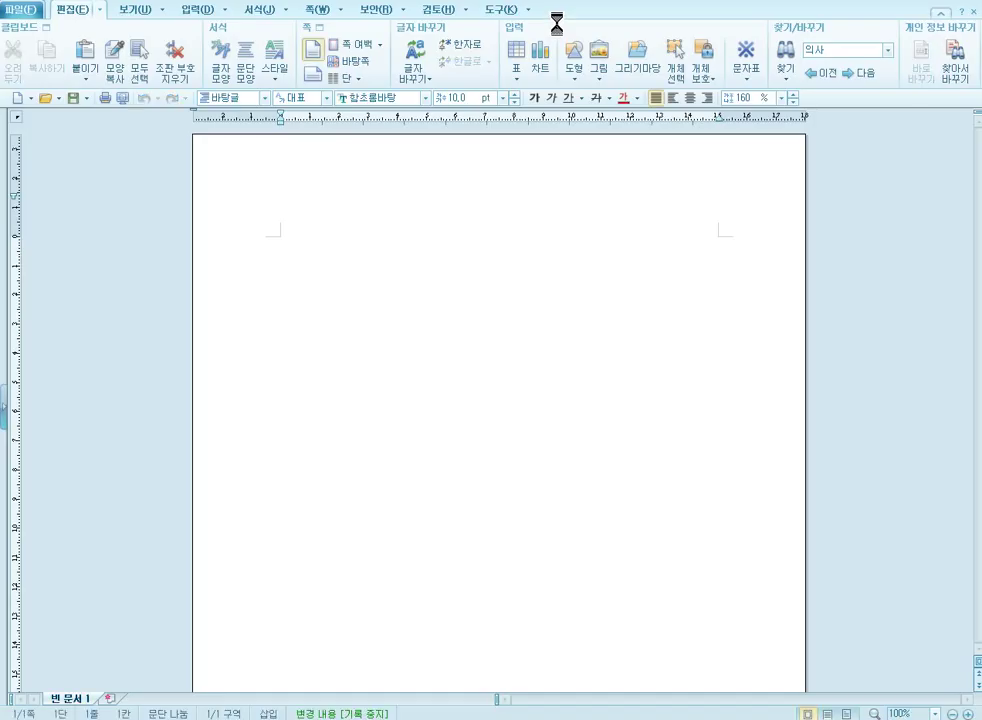
- Restore the document window to a smaller size beside free desktop space and show the dimensioned L-shaped profiles on page 14
double_click(714, 4)
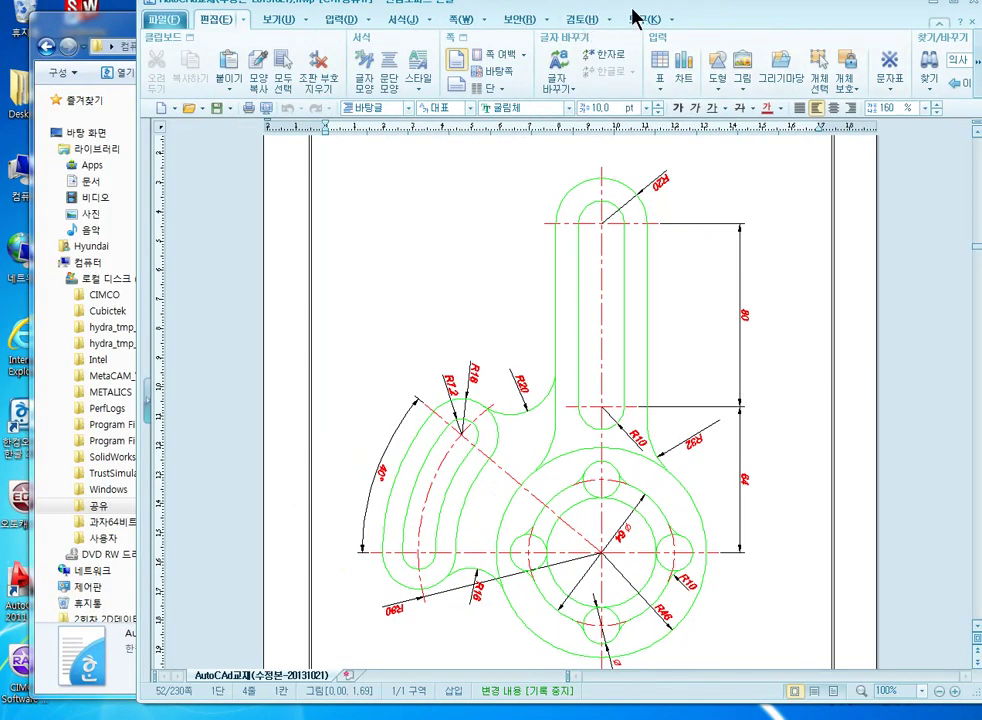
left_click_drag(633, 7, 297, 14)
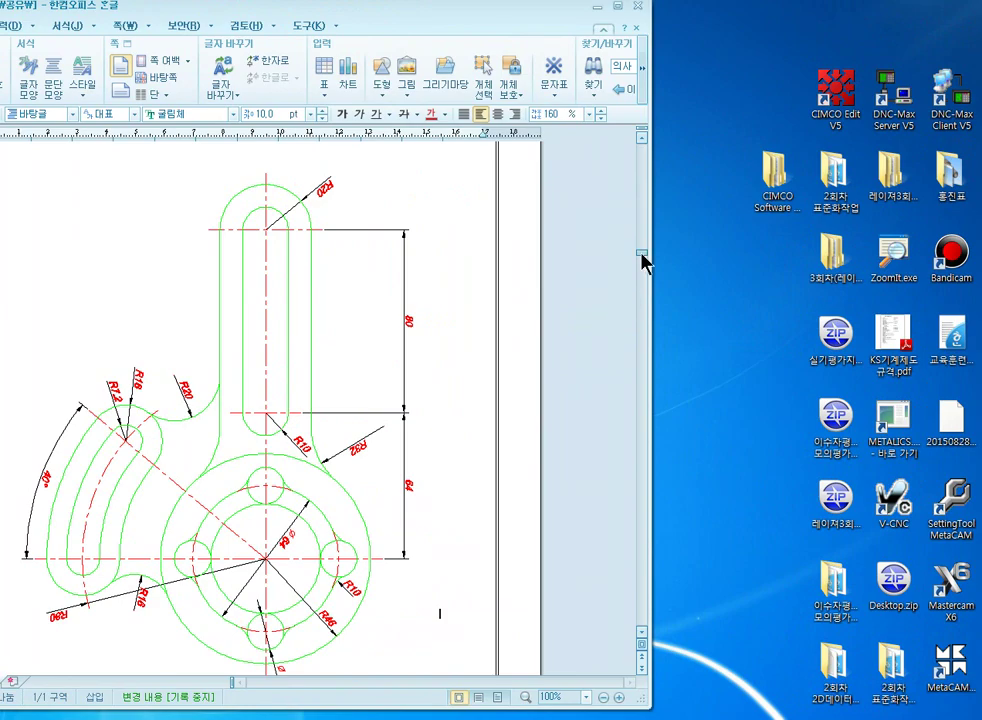
mouse_move(644, 258)
left_mouse_down()
mouse_move(643, 147)
mouse_move(647, 183)
left_mouse_up()
scroll(377, 497, "up", 3)
scroll(377, 497, "up", 5)
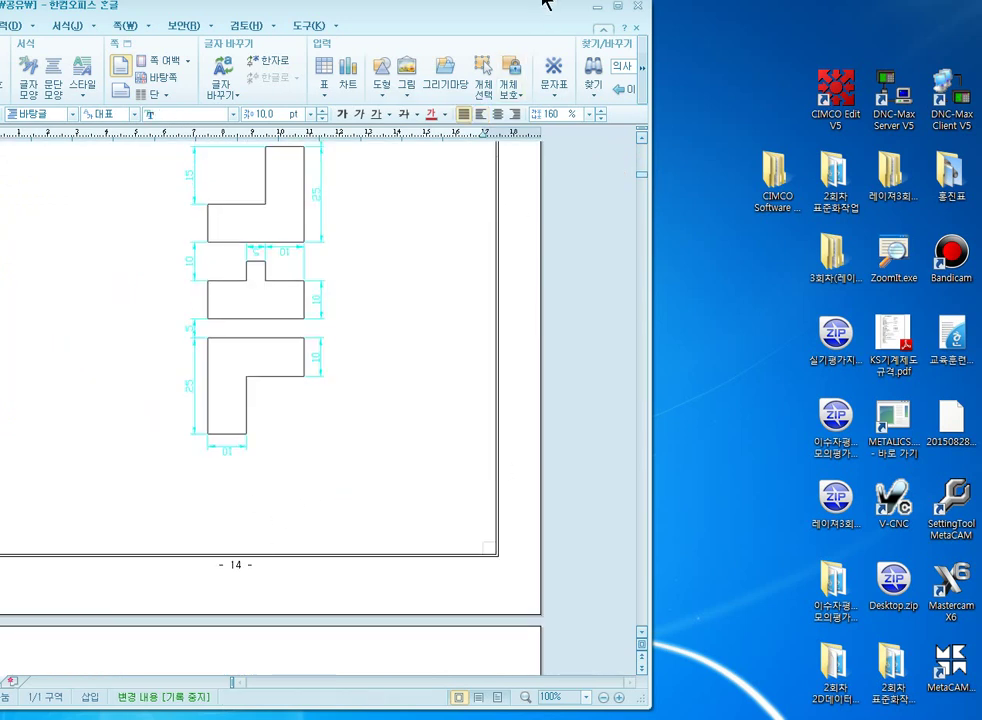
left_click_drag(517, 13, 462, 11)
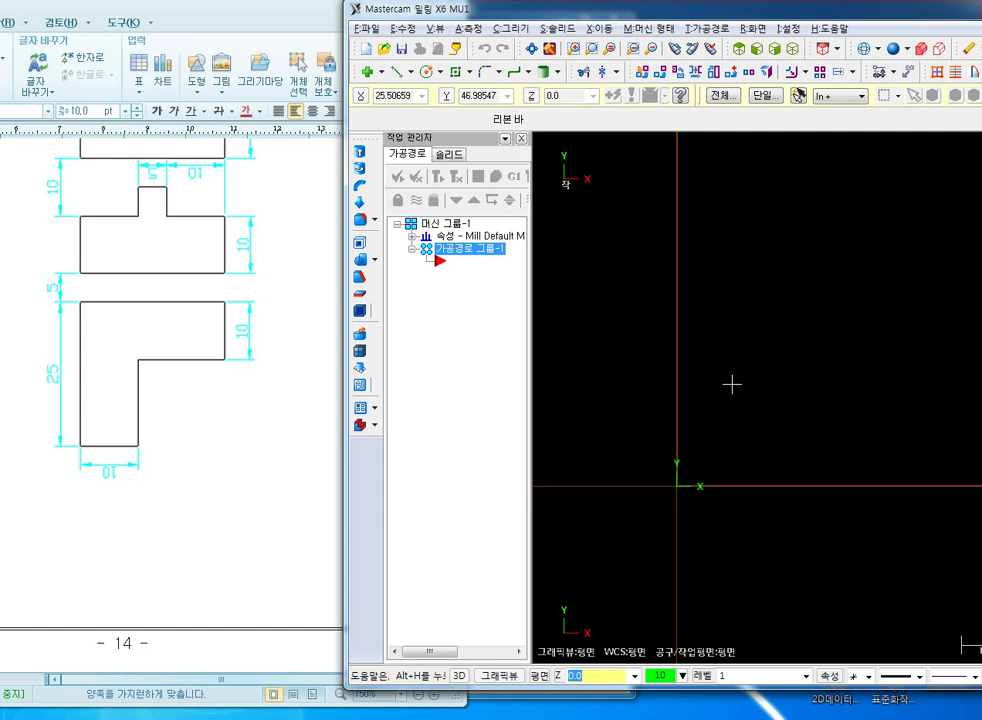
- Hide the Operations Manager in Mastercam to enlarge the drawing area
key("alt+o")
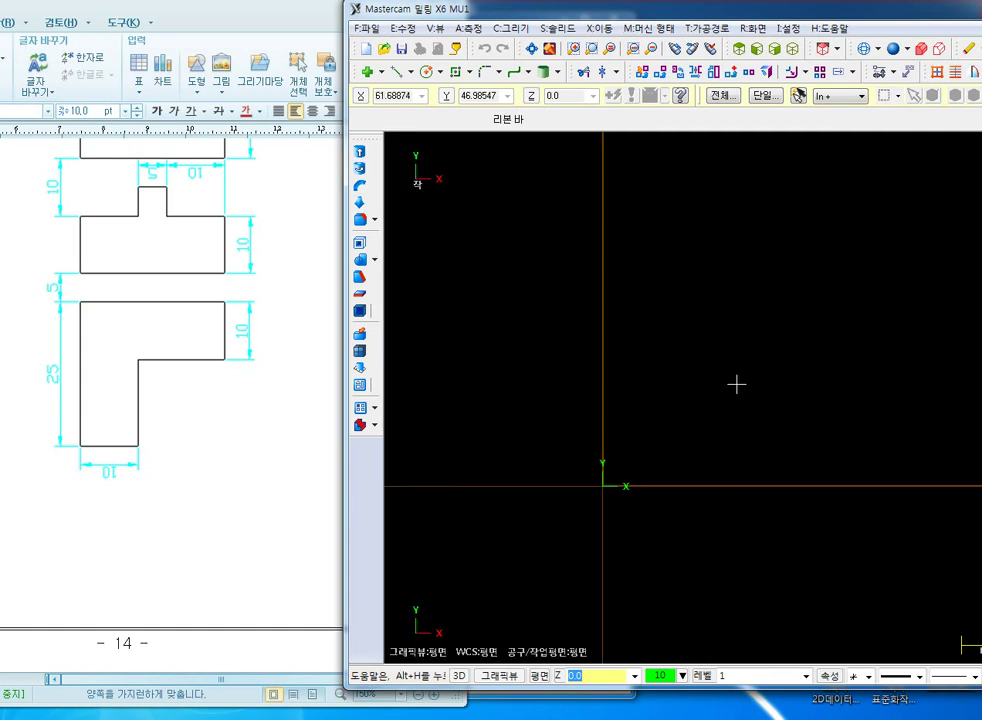
middle_click_drag(685, 404, 716, 372)
key("alt+o")
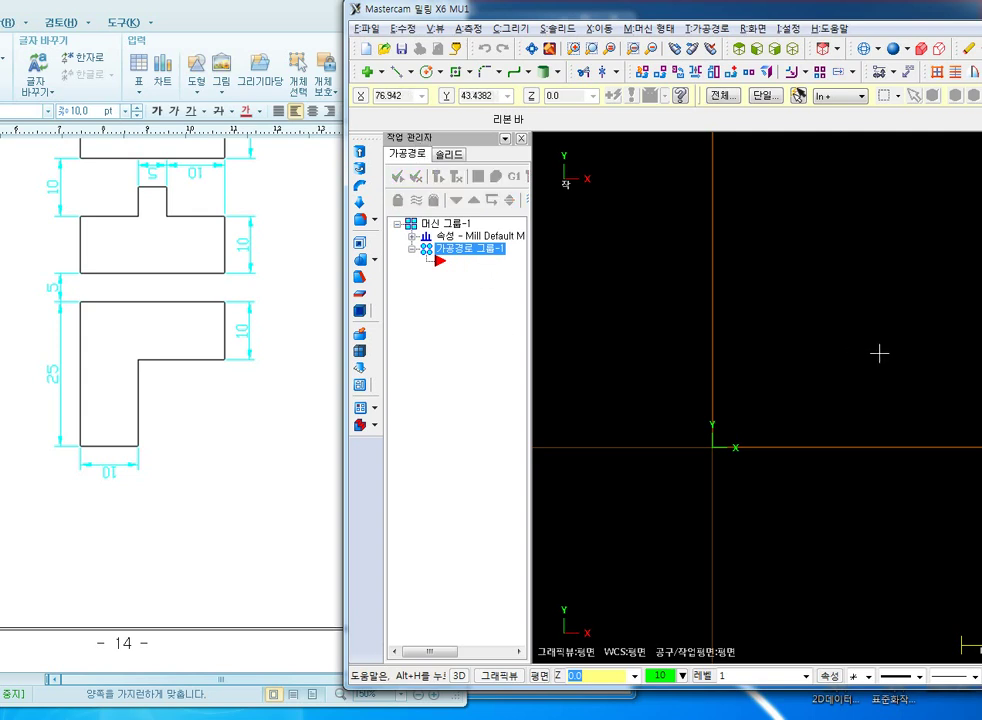
key("alt+o")
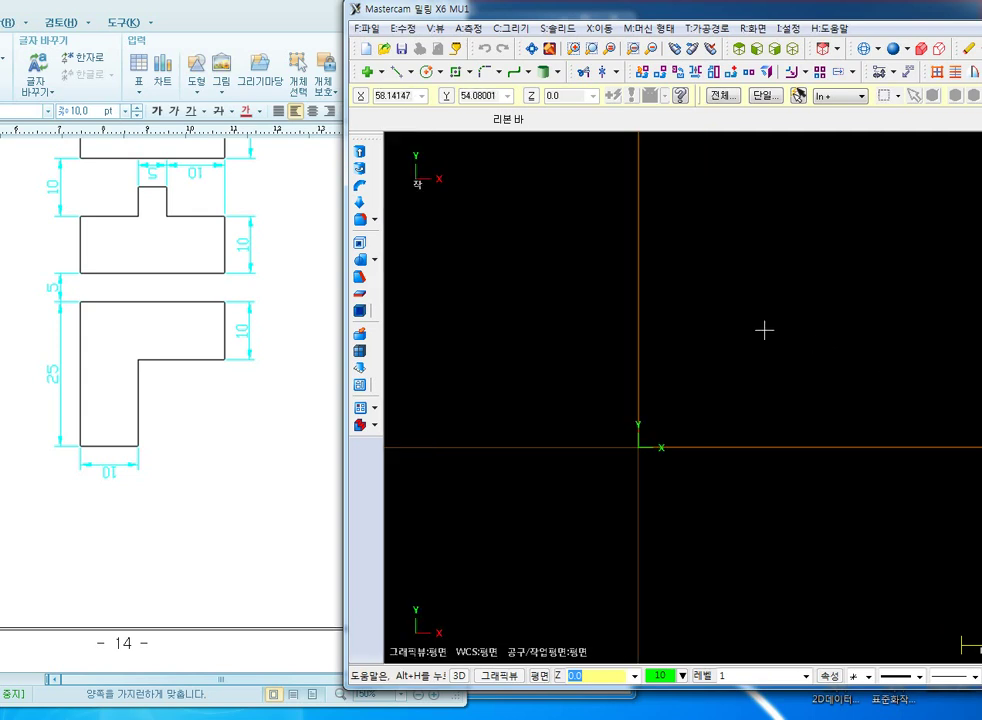
middle_click_drag(737, 368, 673, 386)
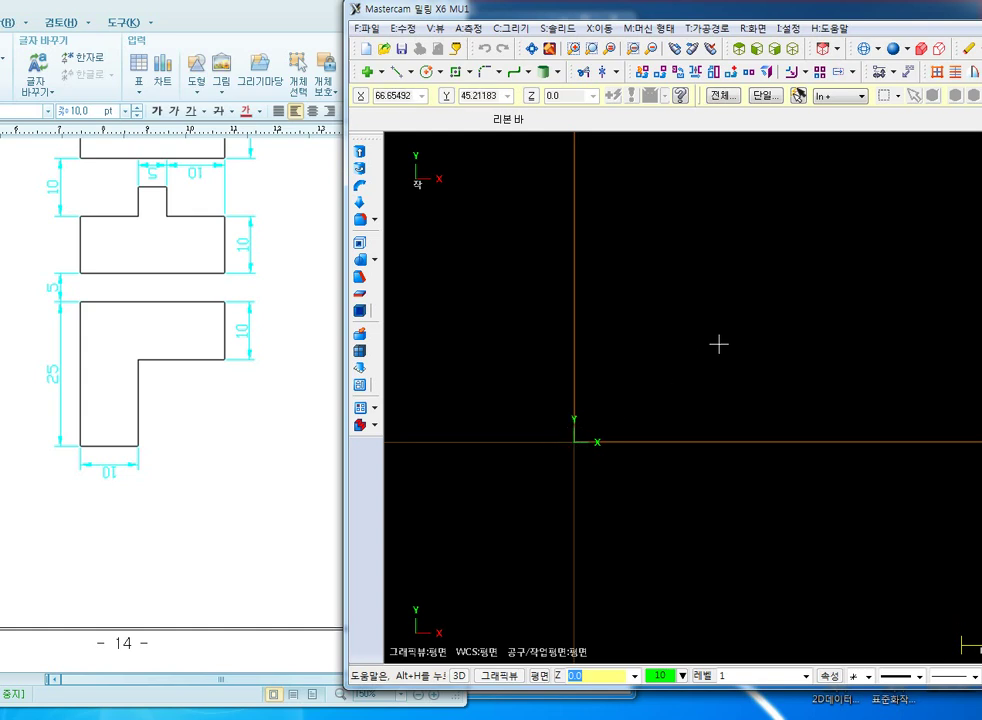
- Draw a two-point line from the origin with a length of 25 mm and an angle of 90 degrees
left_click(397, 72)
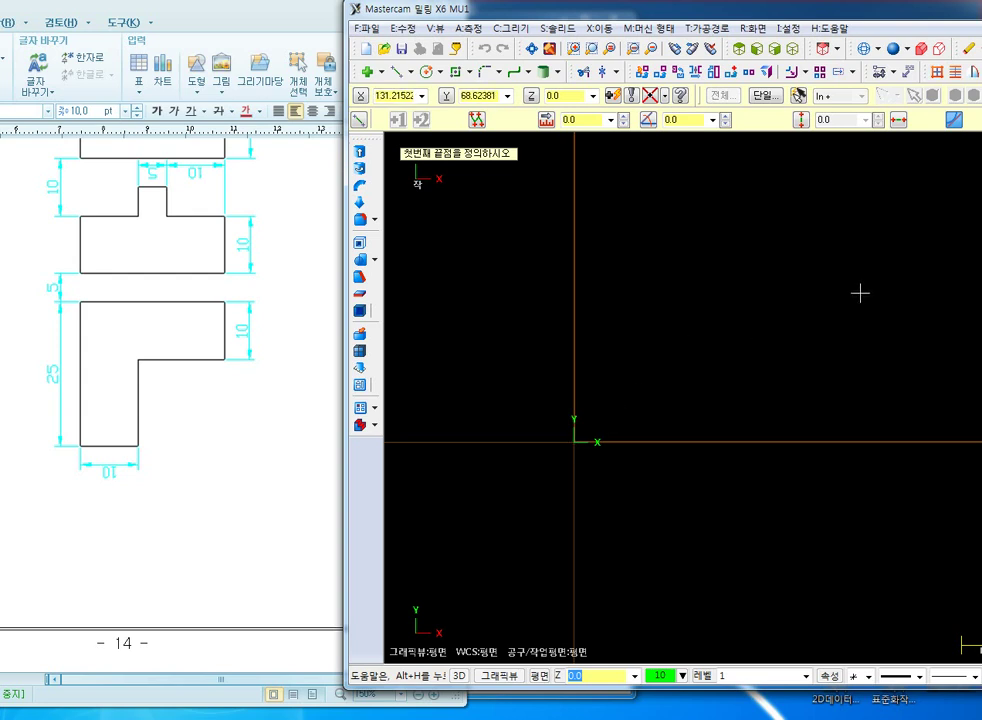
left_click(574, 441)
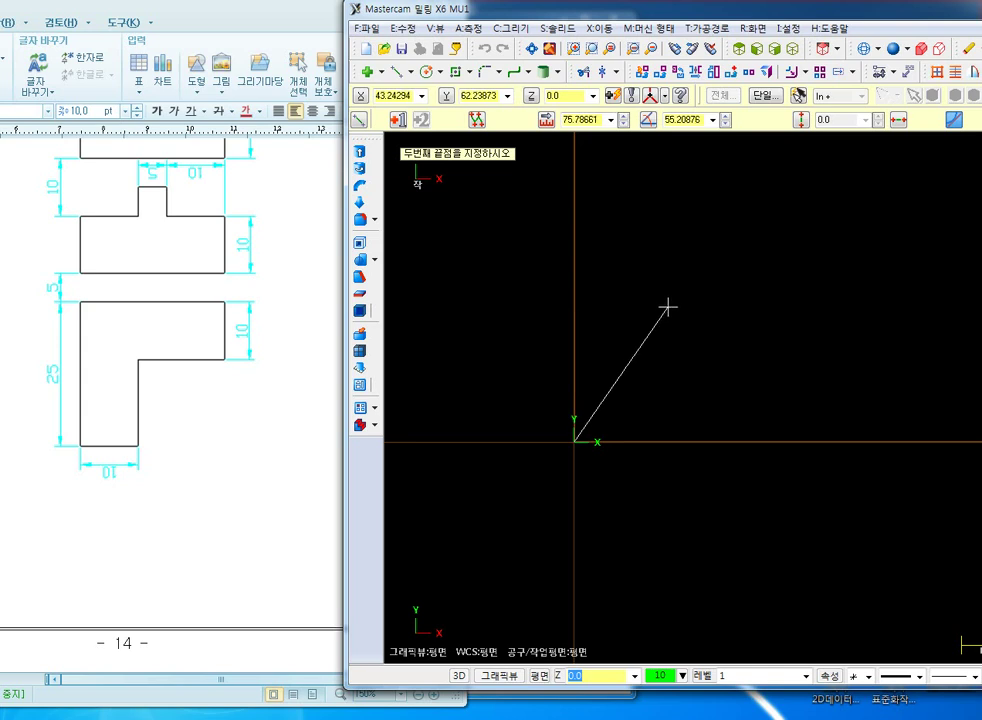
type("l")
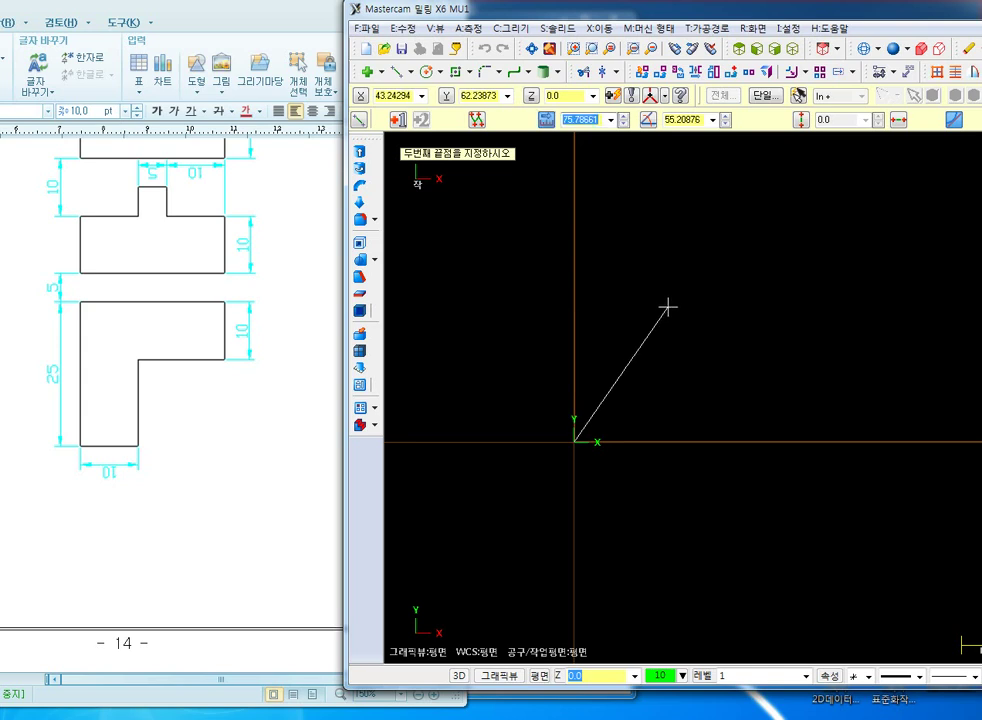
type("25")
key("Return")
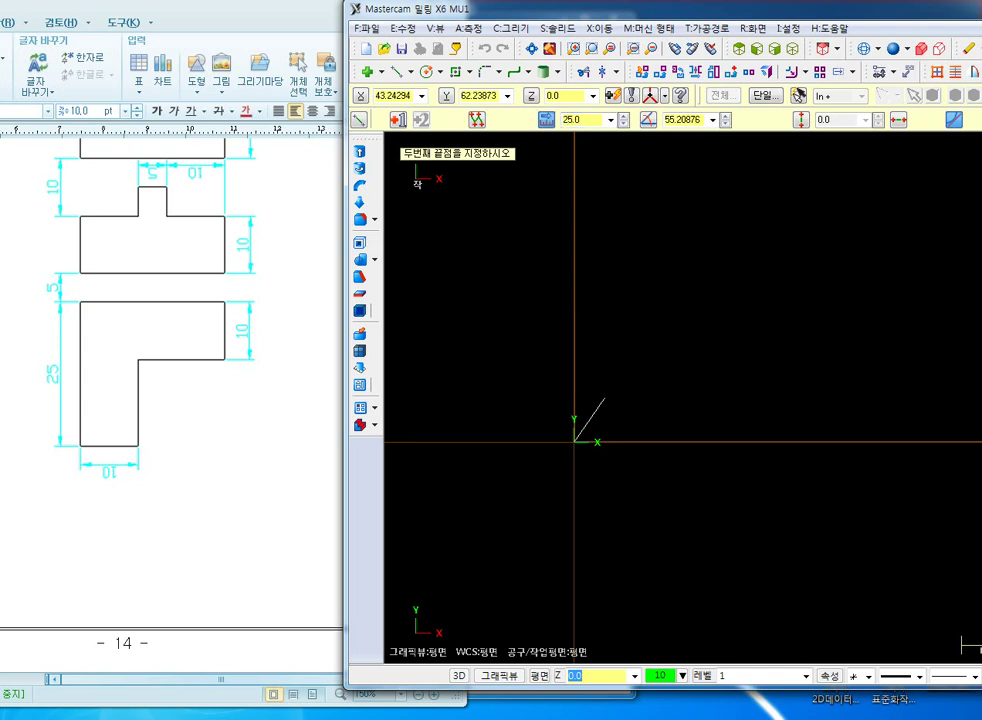
type("a")
type("90")
key("Return")
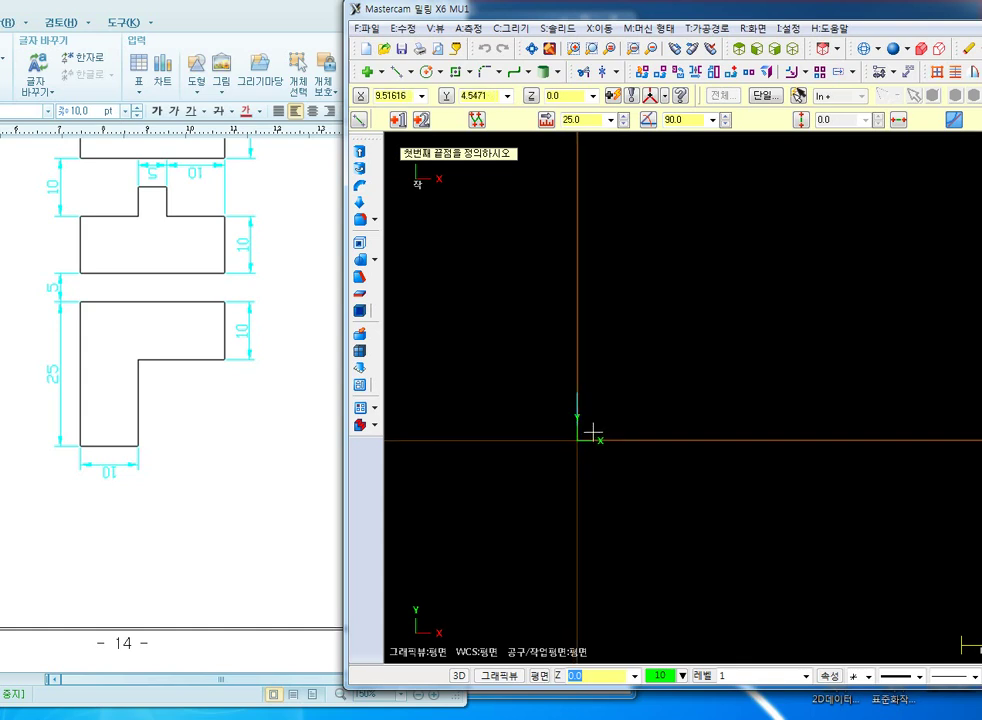
- Draw a line from the upper end of the vertical line with a length of 25 mm and an angle of 0 degrees
scroll(590, 410, "up", 2)
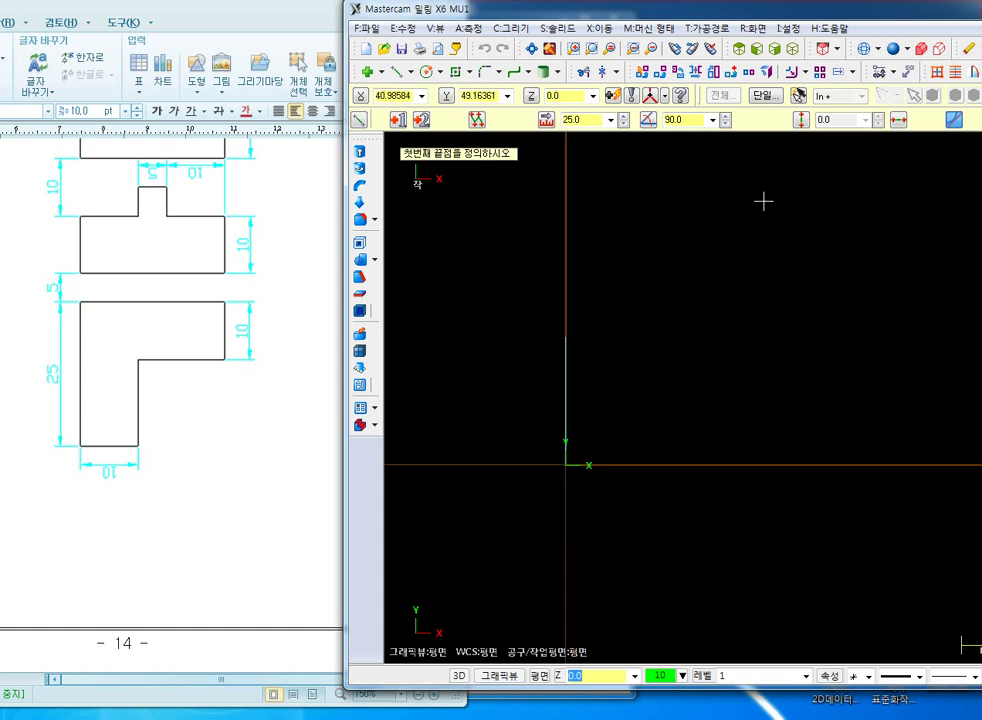
left_click(566, 339)
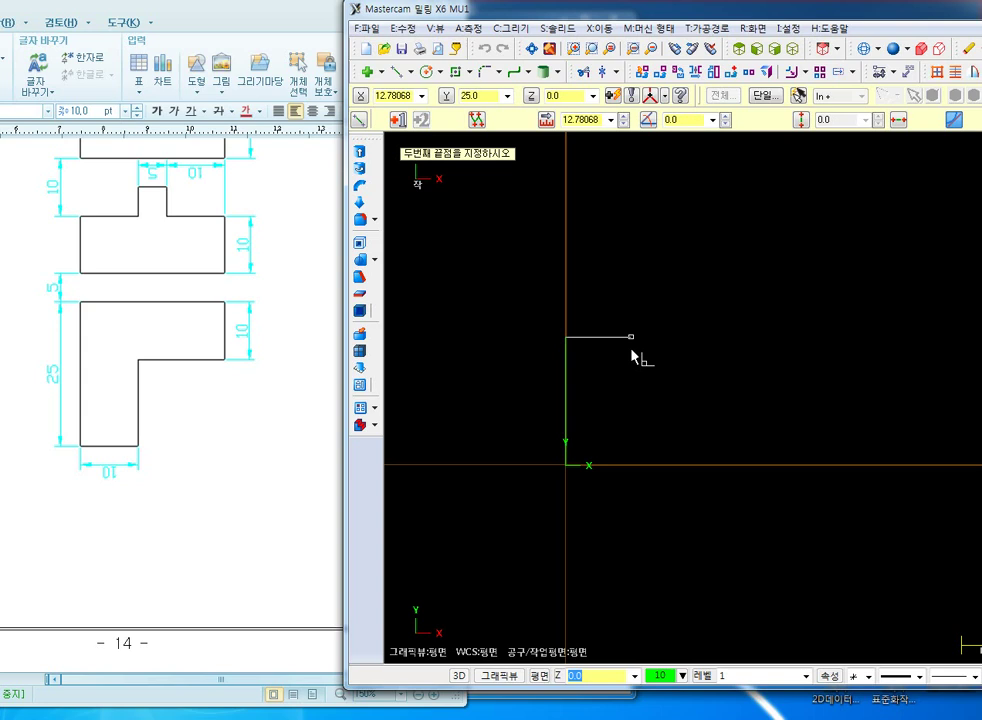
type("25")
key("Return")
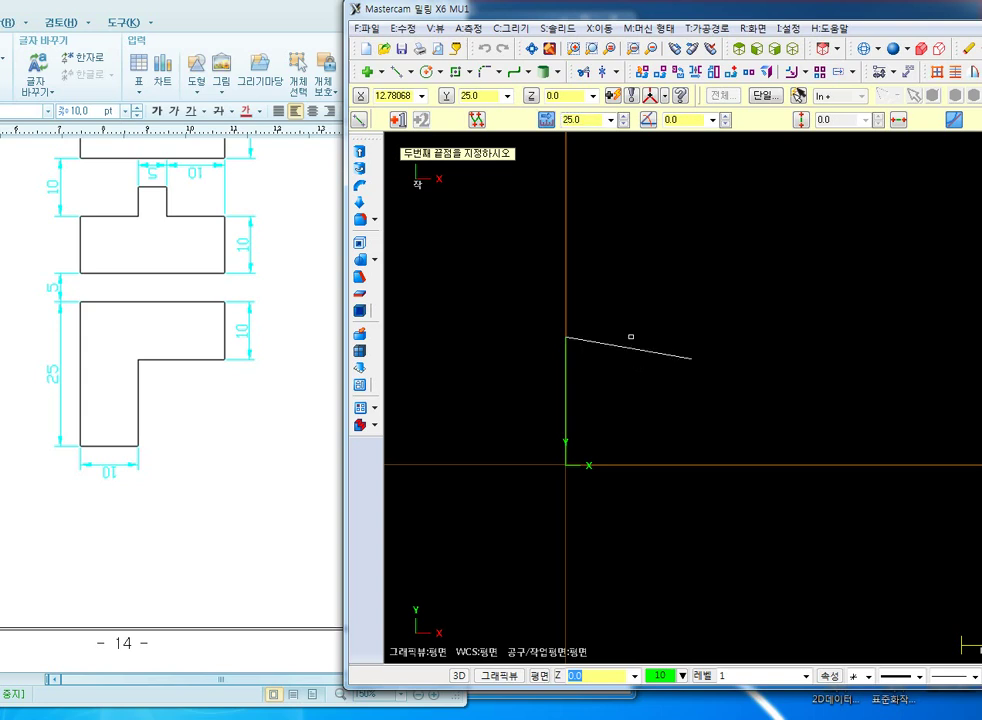
key("Tab")
type("0")
key("Return")
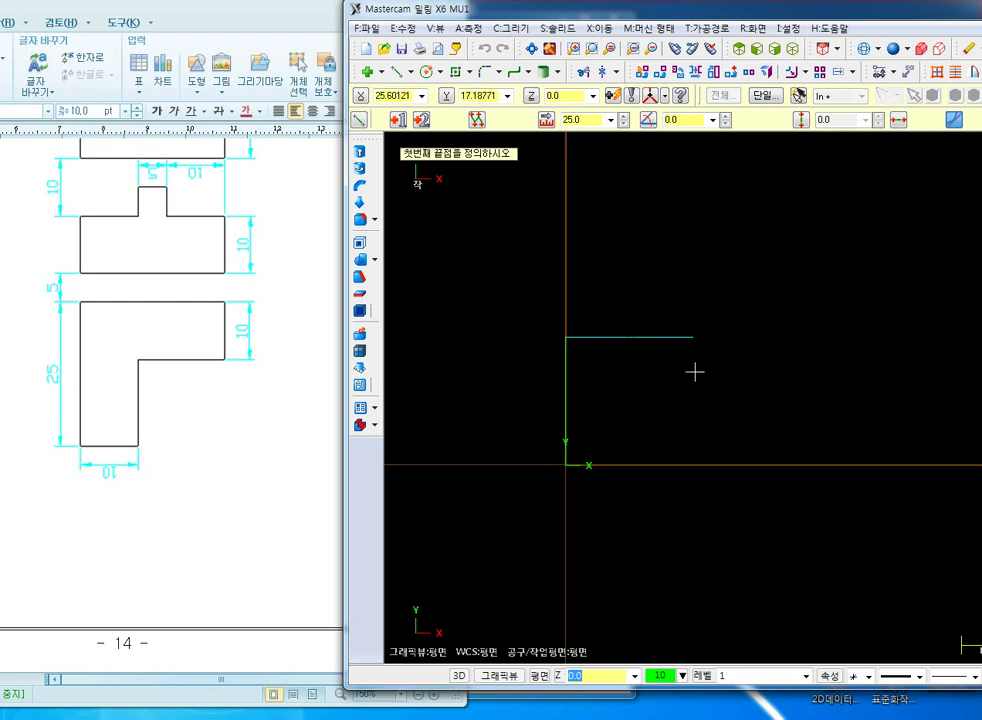
- Draw a line from the free end of the horizontal line with a length of 10 mm and an angle of 270 degrees
left_click(693, 338)
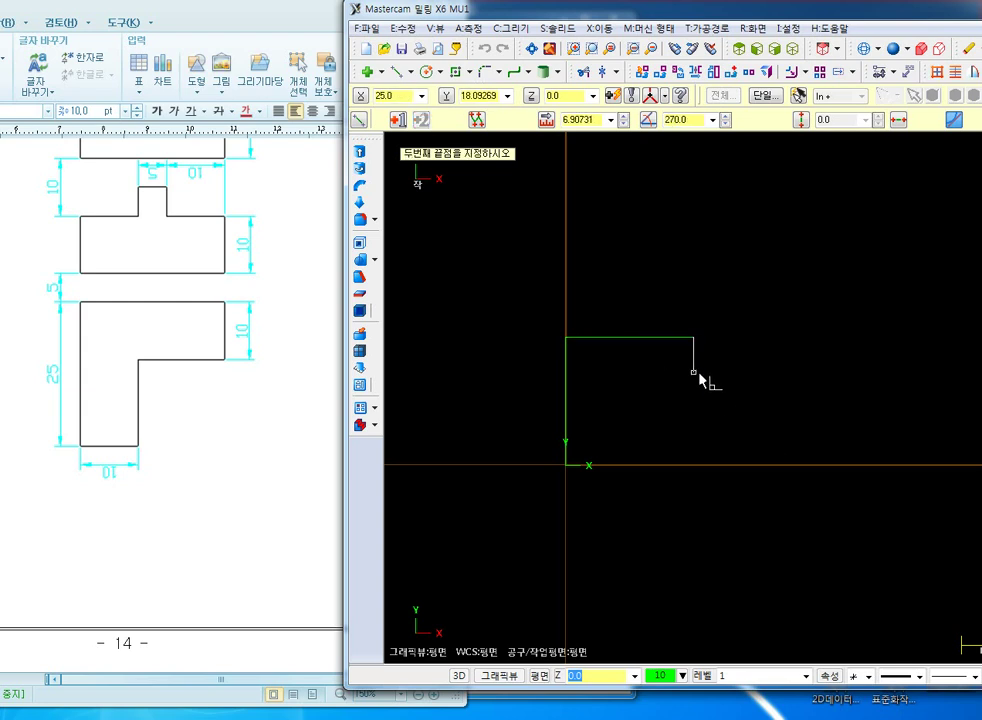
key("l")
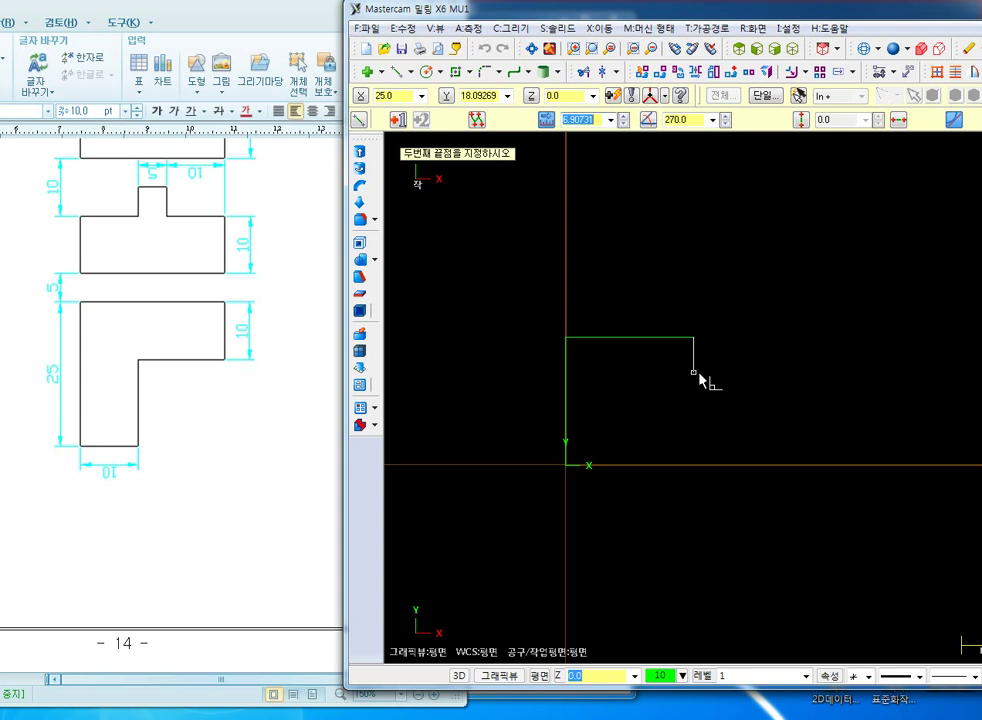
type("10")
key("Tab")
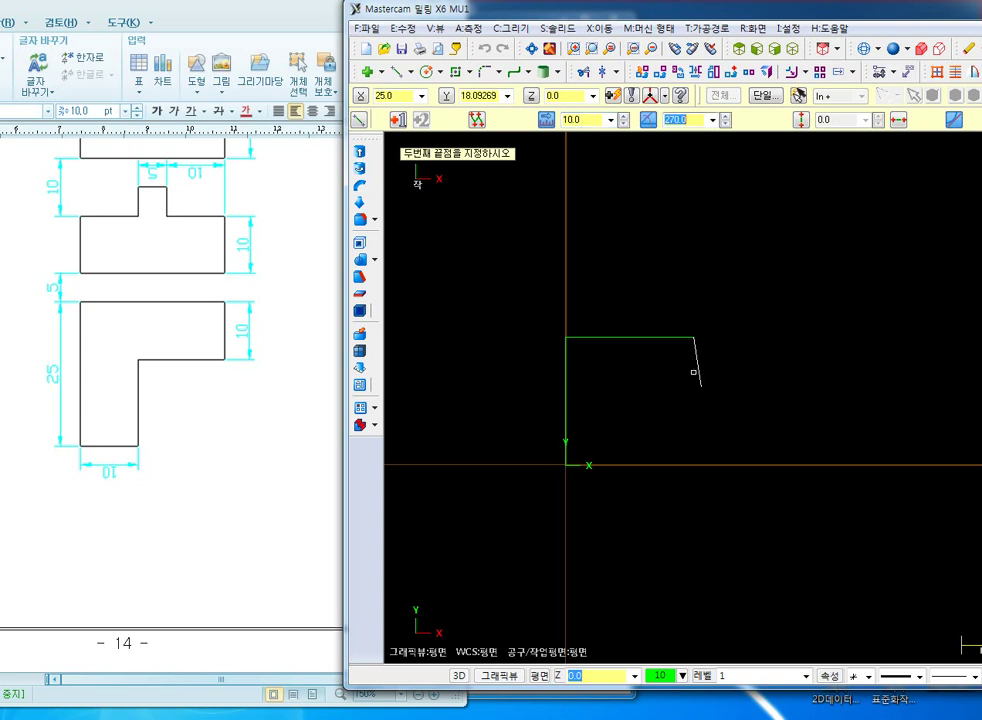
type("270")
key("Return")
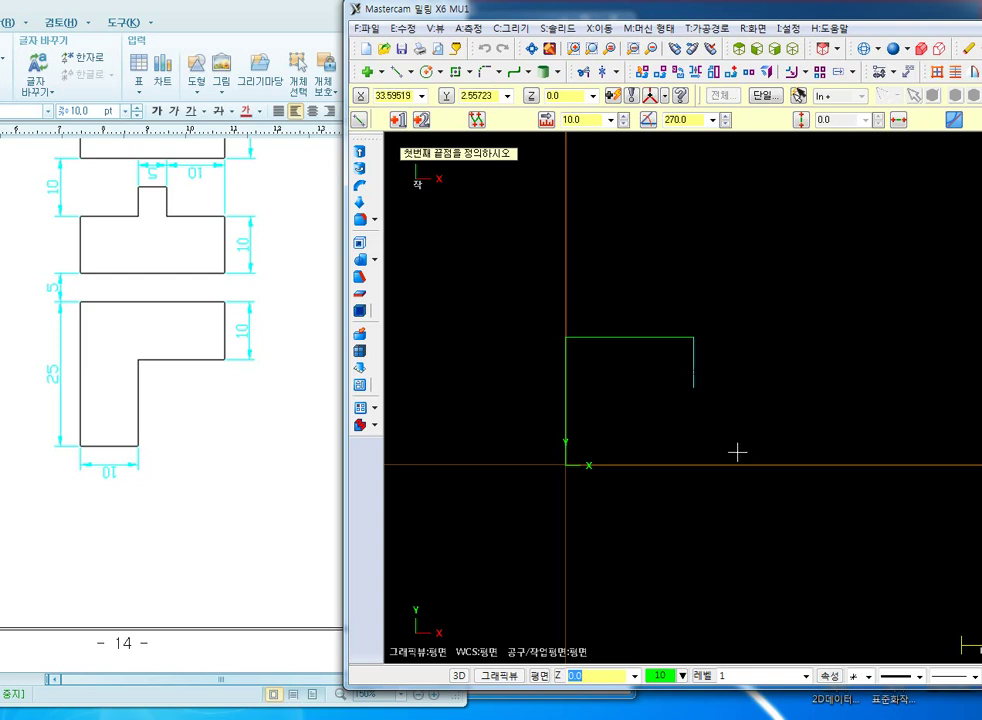
- Draw a line from the lower end of the short vertical line with a length of 15 mm and an angle of 180 degrees
left_click(694, 389)
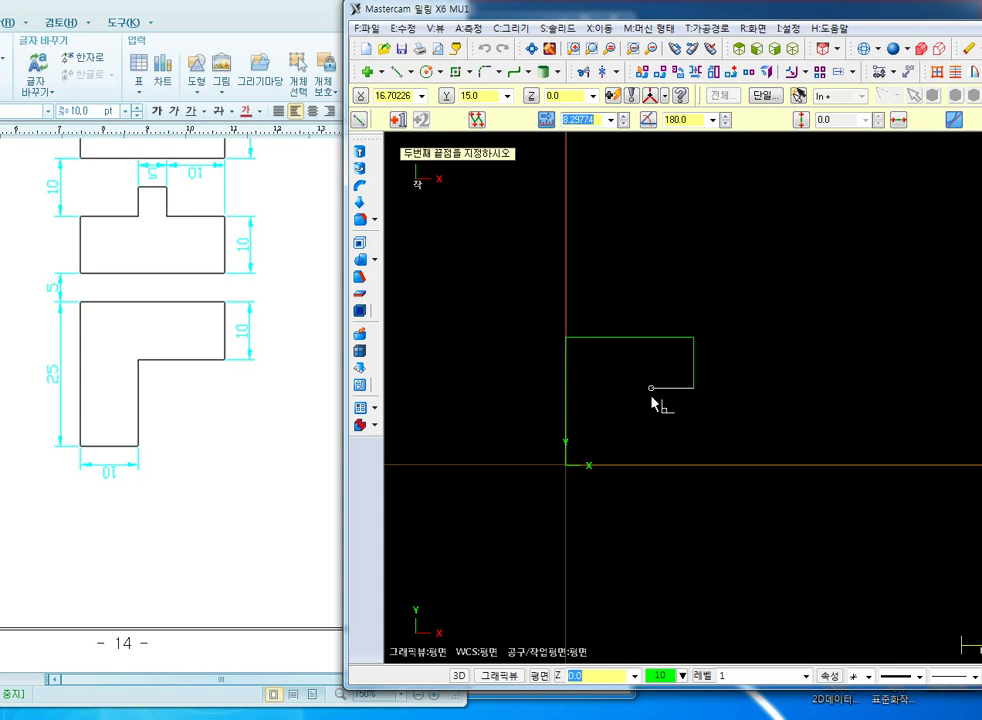
type("15")
key("Return")
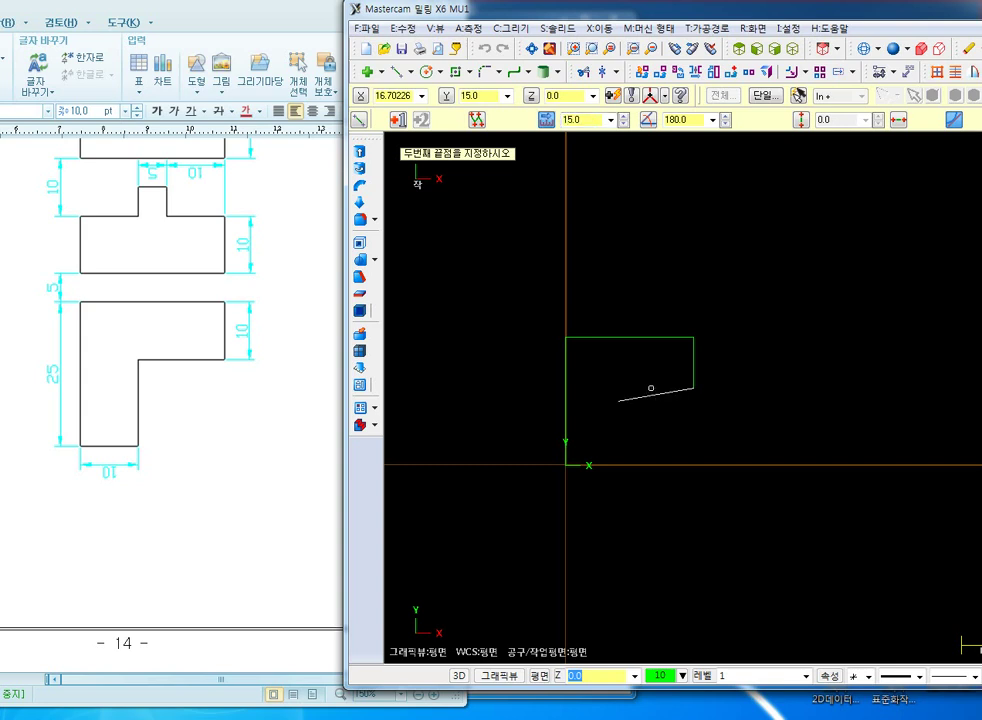
key("Tab")
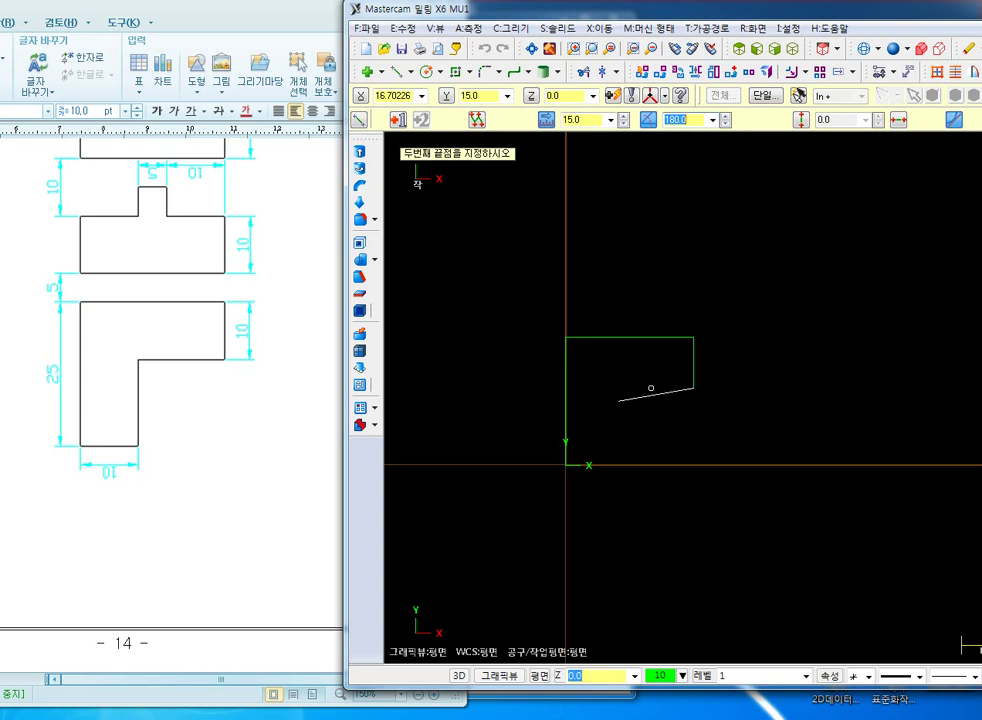
type("180")
key("Return")
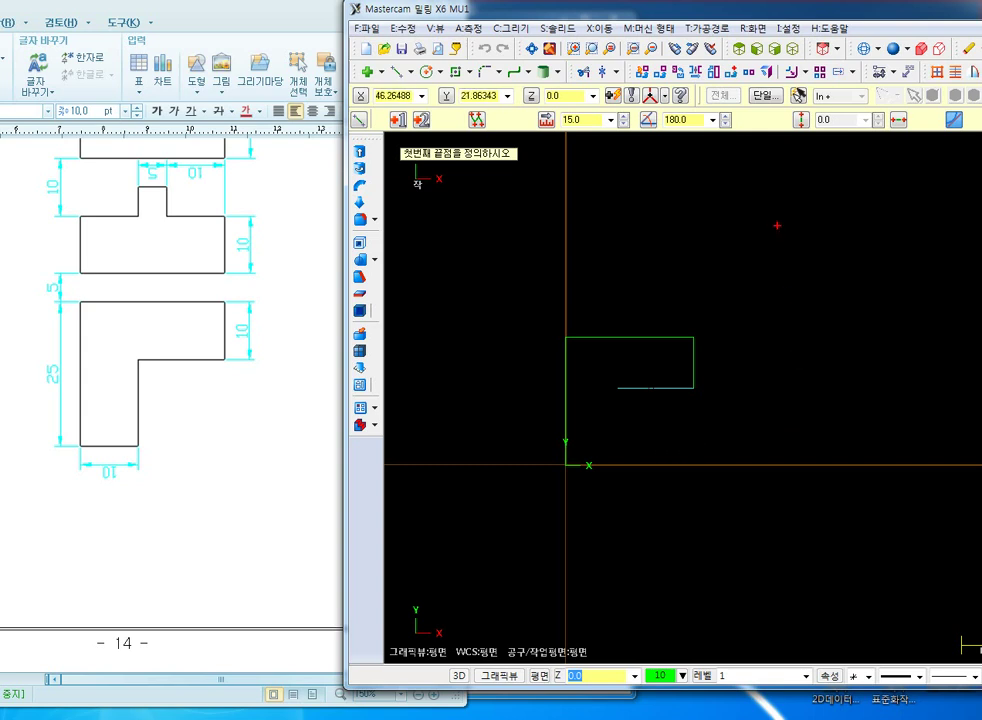
left_click_drag(778, 226, 779, 376)
left_click_drag(685, 288, 851, 301)
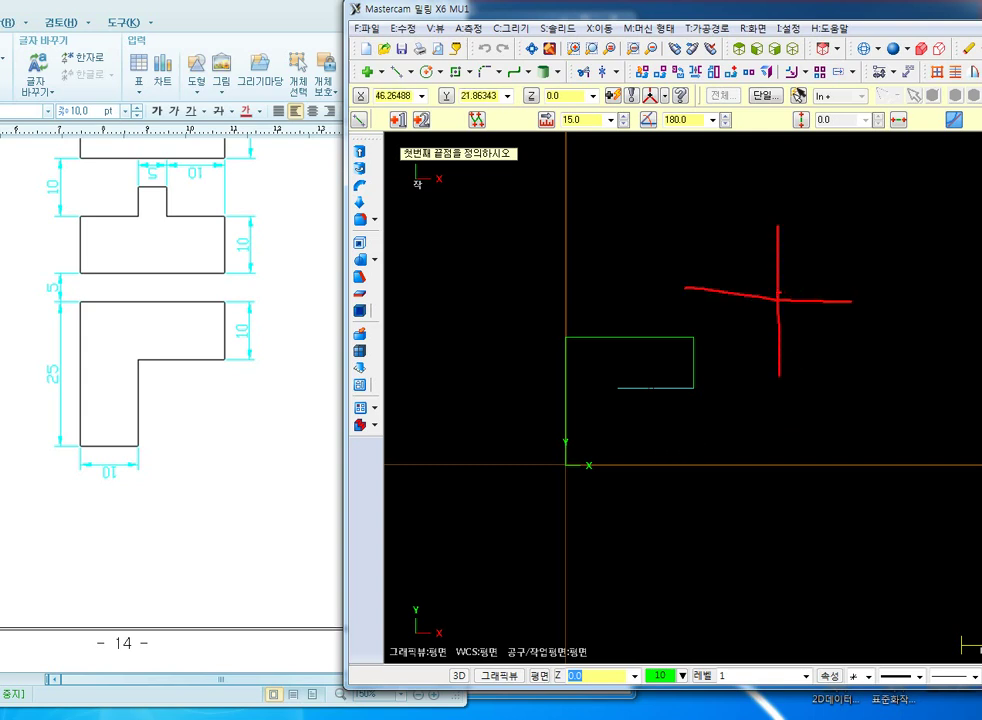
mouse_move(775, 293)
left_mouse_down()
mouse_move(786, 302)
mouse_move(779, 291)
left_mouse_up()
mouse_move(863, 295)
left_mouse_down()
mouse_move(856, 308)
mouse_move(864, 295)
left_mouse_up()
mouse_move(769, 189)
left_mouse_down()
mouse_move(776, 210)
mouse_move(796, 191)
mouse_move(785, 189)
left_mouse_up()
mouse_move(654, 273)
left_mouse_down()
mouse_move(640, 296)
mouse_move(666, 270)
mouse_move(674, 290)
mouse_move(684, 282)
left_mouse_up()
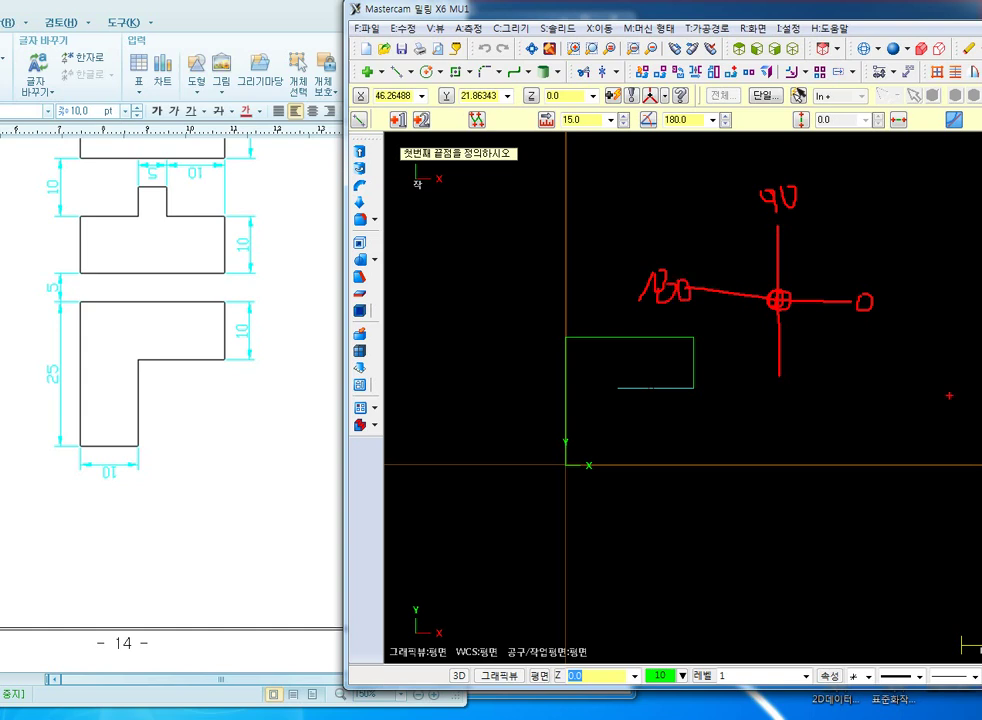
mouse_move(693, 373)
left_mouse_down()
mouse_move(693, 405)
mouse_move(708, 388)
left_mouse_up()
left_click_drag(741, 380, 741, 381)
left_click_drag(700, 342, 700, 356)
mouse_move(644, 379)
left_mouse_down()
mouse_move(647, 398)
mouse_move(658, 388)
left_mouse_up()
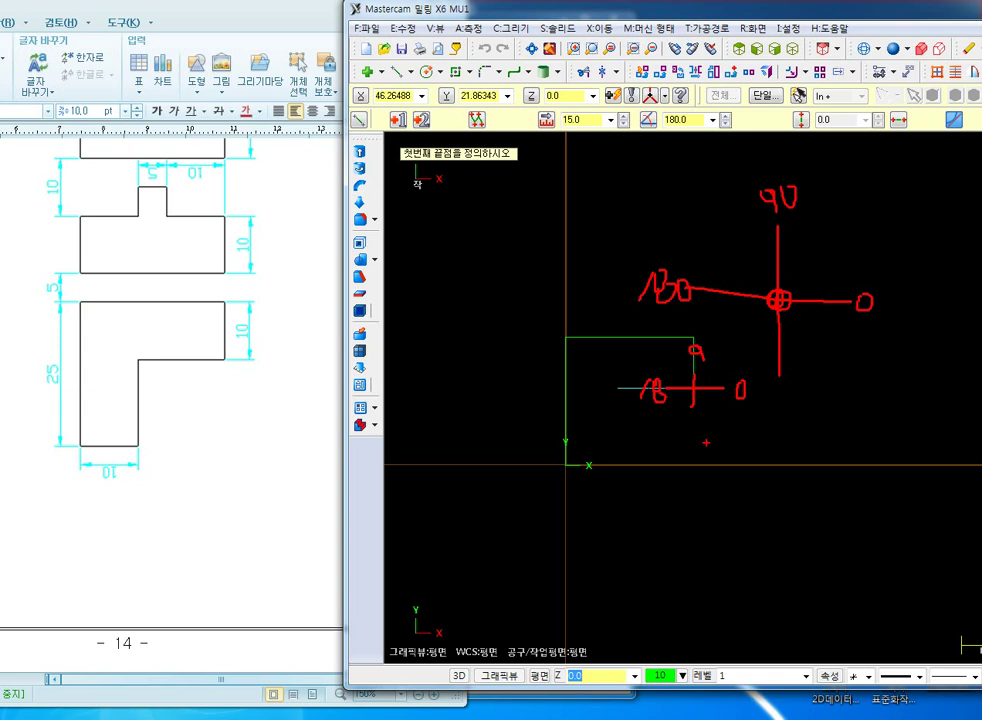
key("Escape")
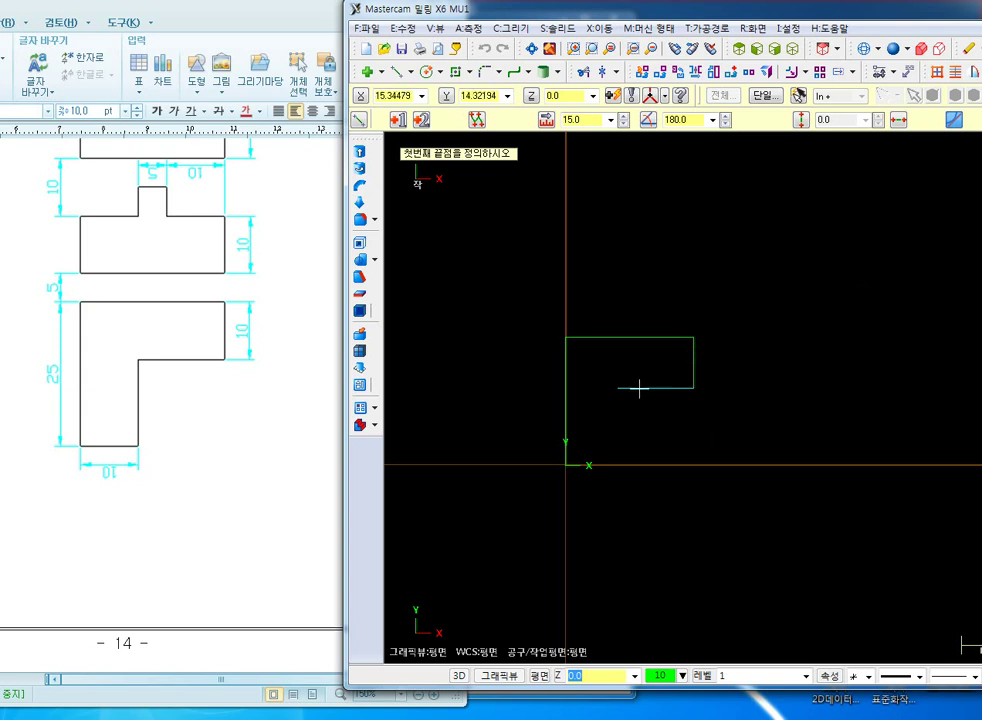
- Draw a line from the inner end of the 15 mm horizontal line with a length of 15 mm and an angle of 270 degrees
left_click(618, 389)
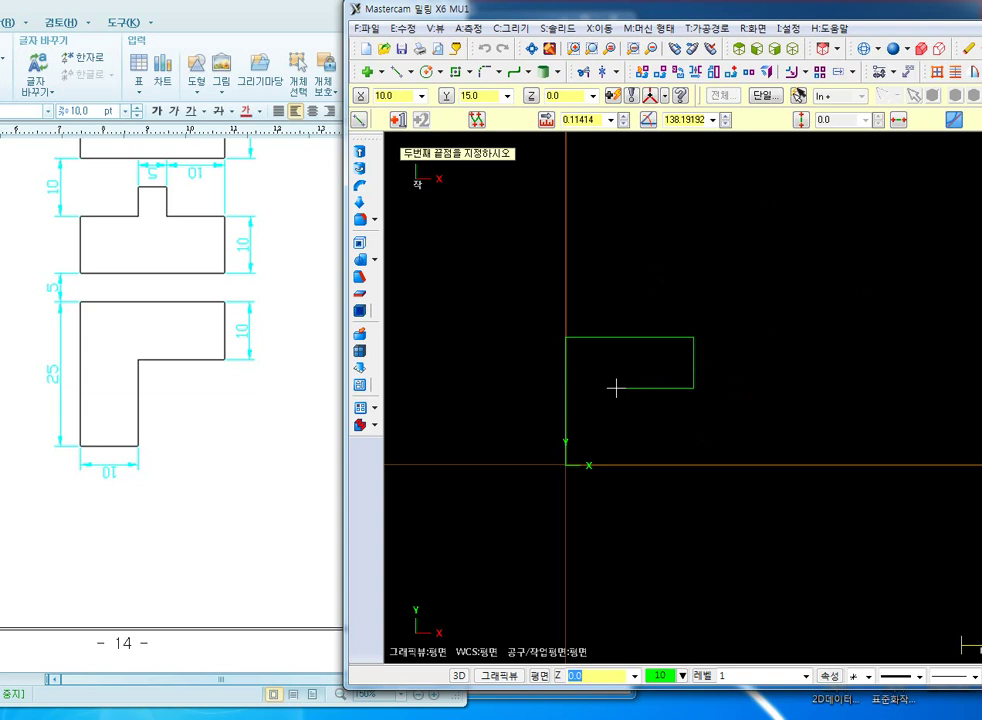
key("ctrl+2")
mouse_move(616, 362)
left_mouse_down()
mouse_move(620, 400)
mouse_move(647, 389)
mouse_move(619, 440)
mouse_move(673, 379)
mouse_move(615, 352)
mouse_move(590, 385)
mouse_move(622, 457)
left_mouse_up()
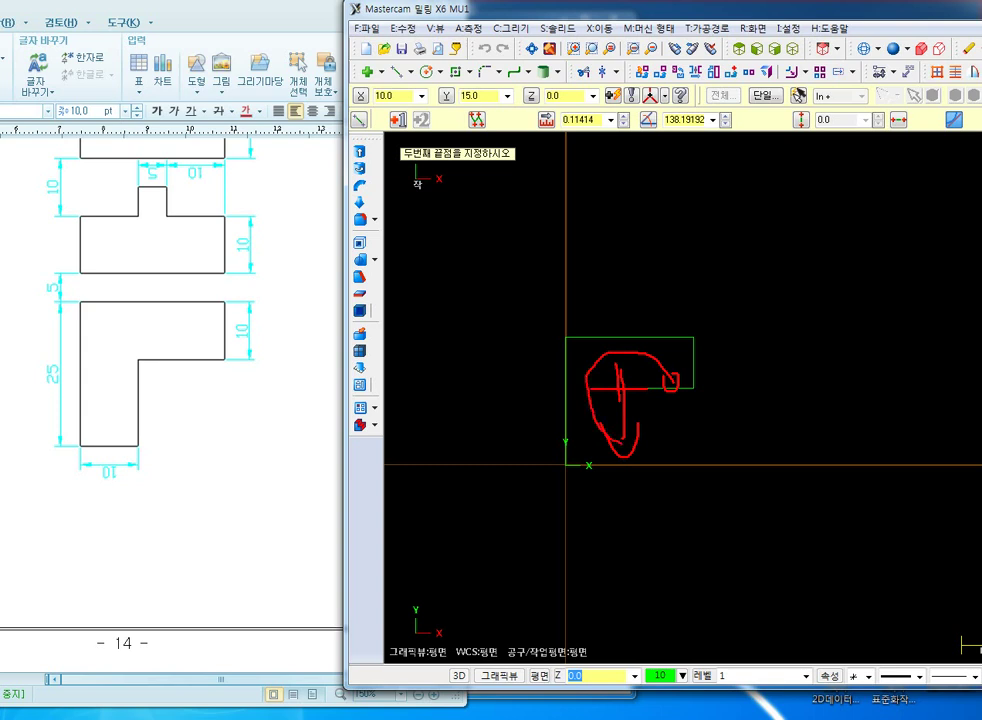
key("Escape")
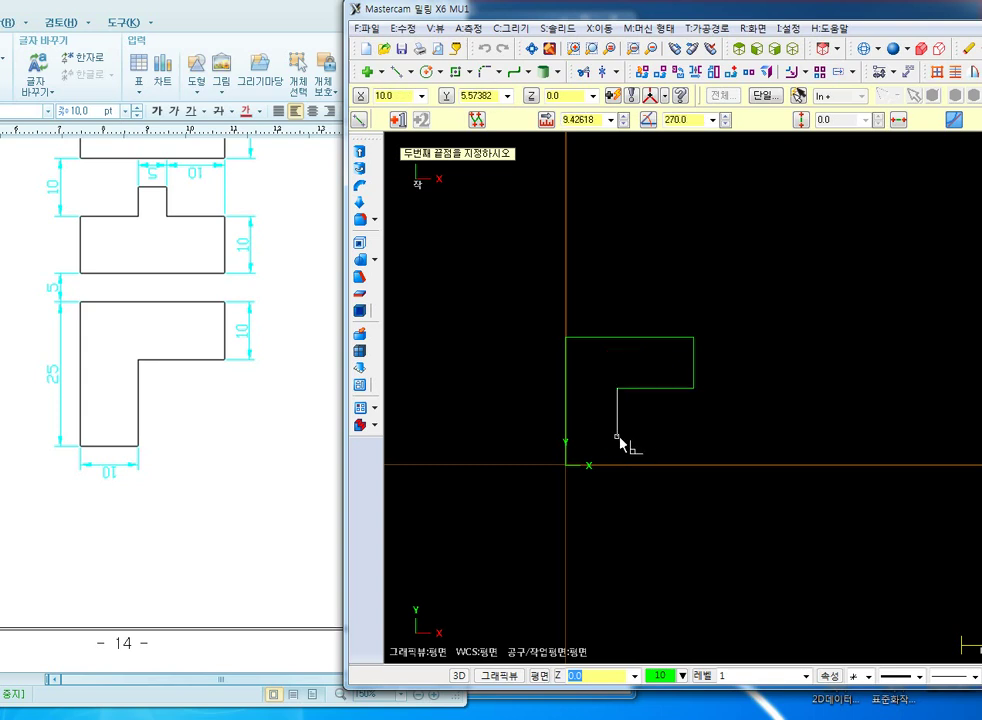
key("l")
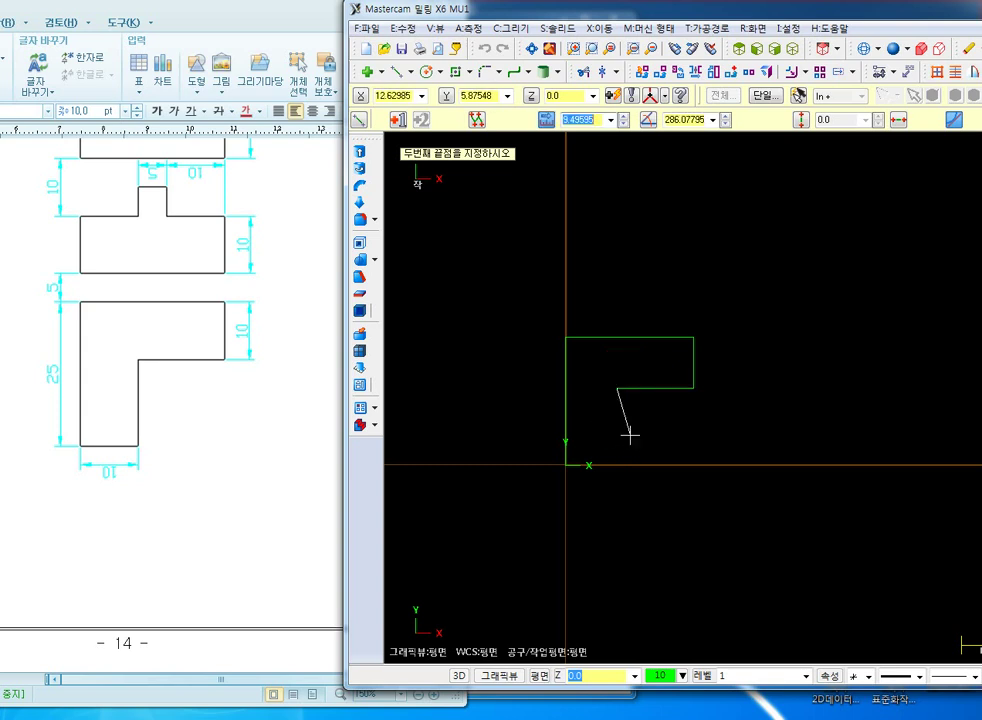
type("15")
key("Return")
type("a270")
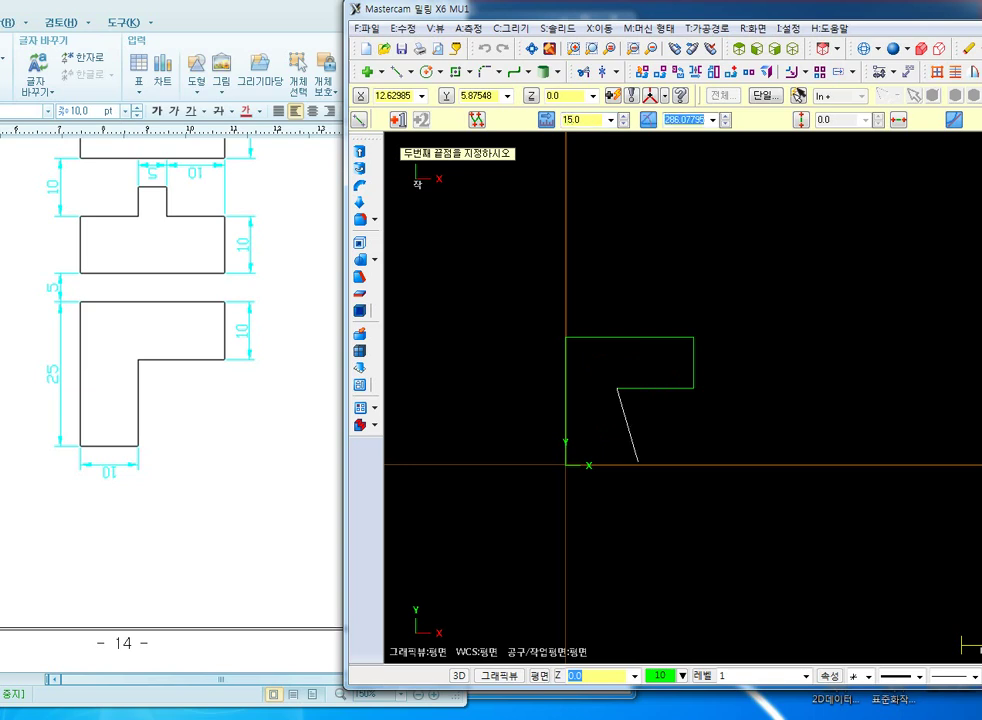
key("Return")
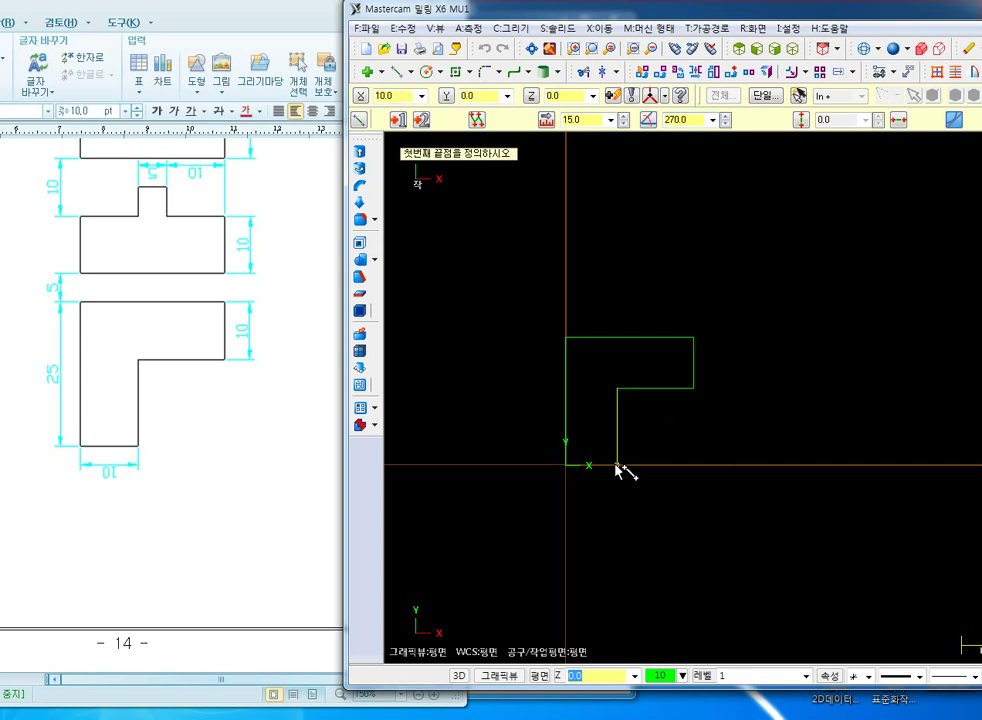
- Close the L-shaped profile with a line from the open lower end to the origin, and finish the line command
left_click(617, 464)
left_click(567, 465)
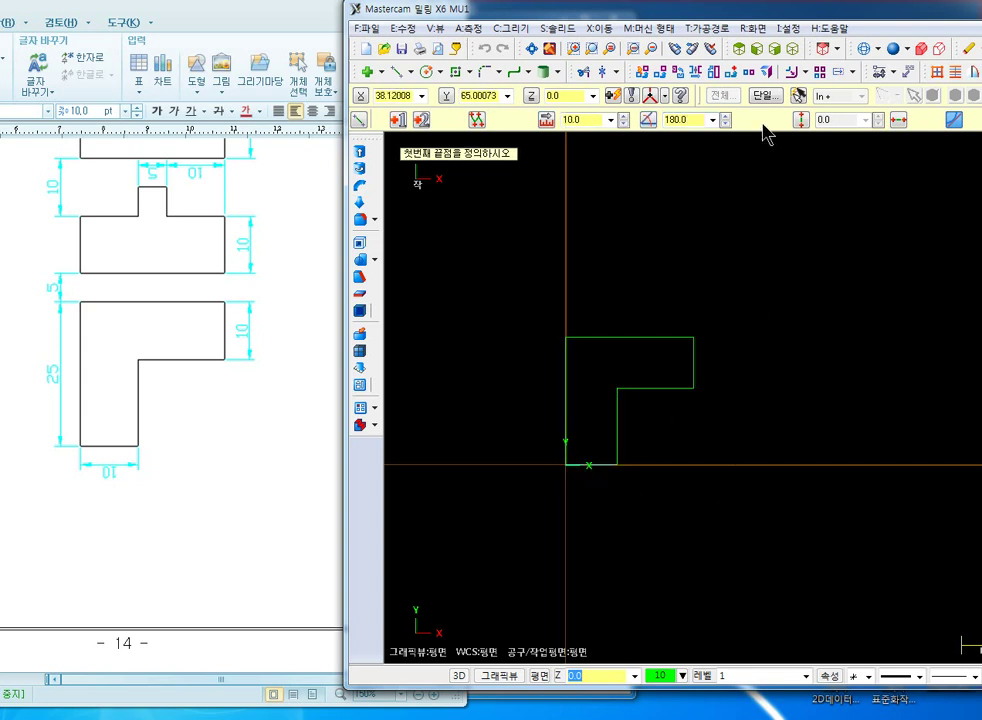
left_click_drag(818, 18, 591, 18)
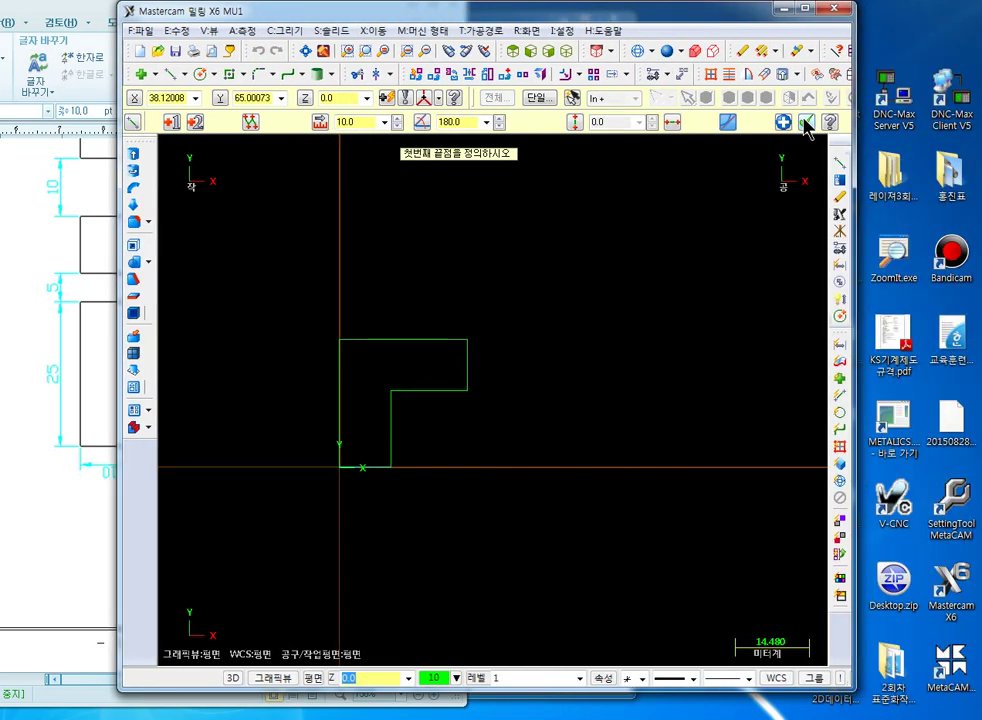
left_click(806, 122)
- Draw a two-point line starting at X0 Y30 with a length of 25 mm and an angle of 0 degrees
middle_click_drag(513, 445, 636, 320)
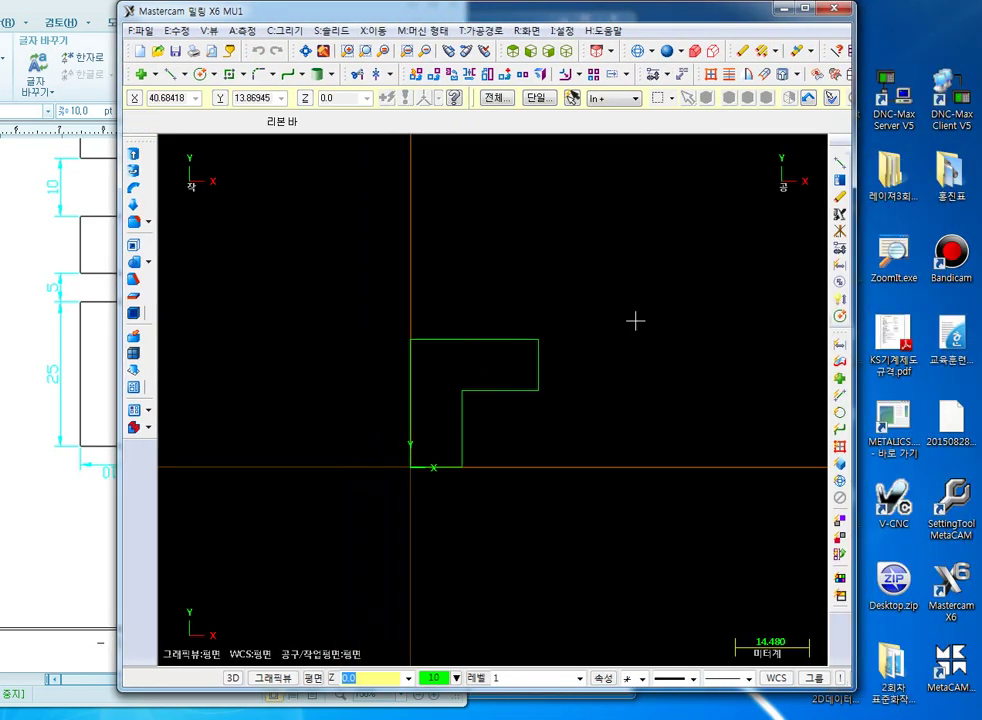
left_click_drag(594, 21, 764, 22)
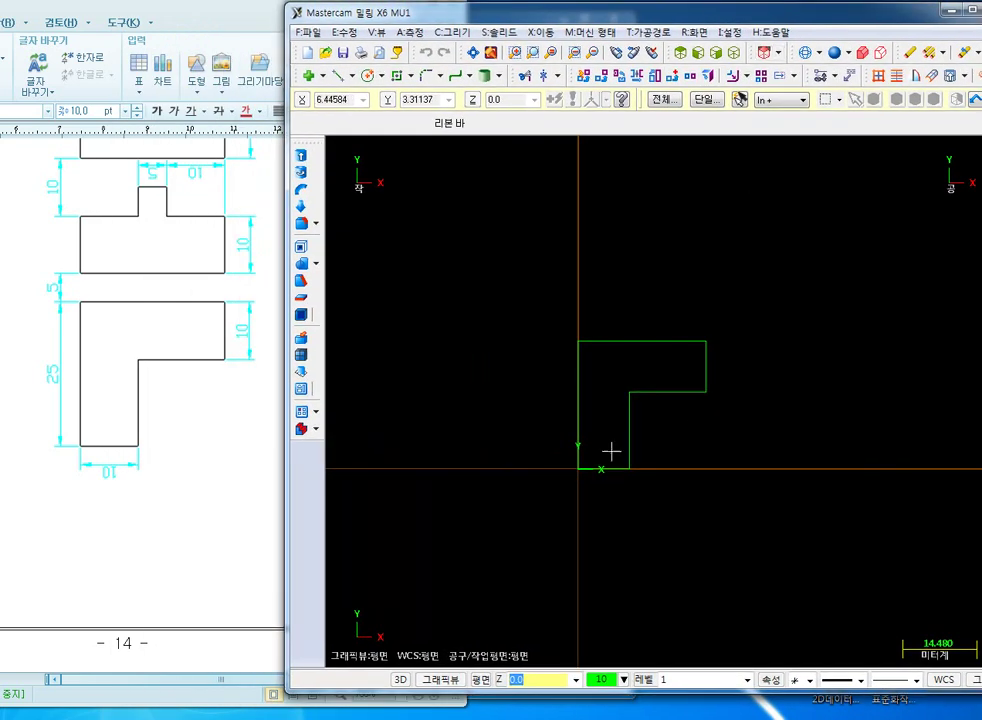
middle_click_drag(756, 382, 734, 413)
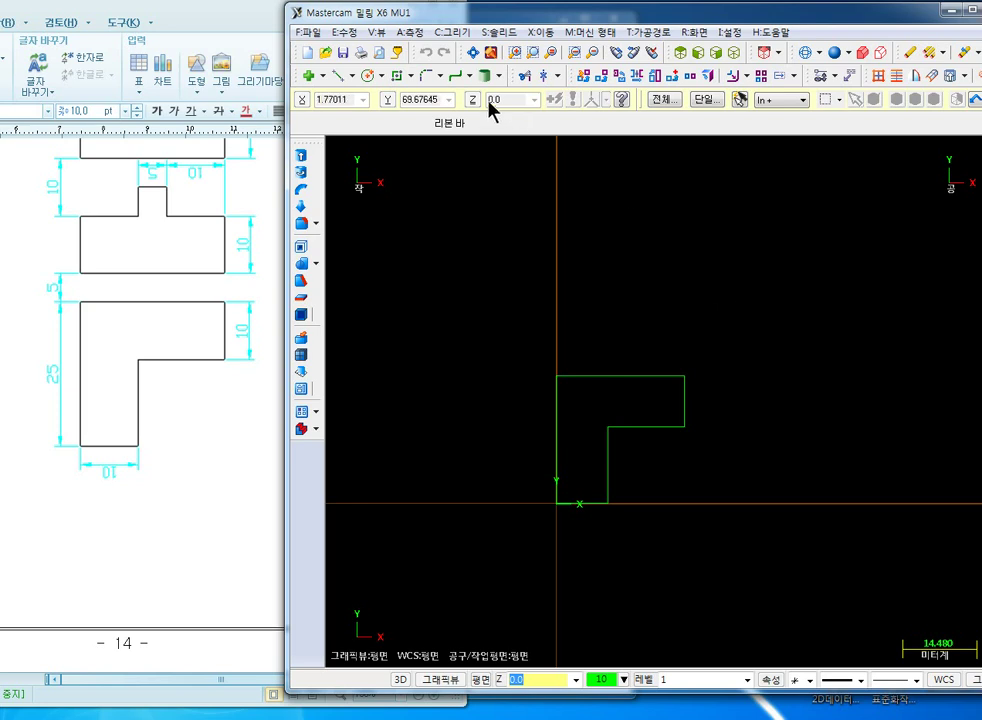
left_click(336, 77)
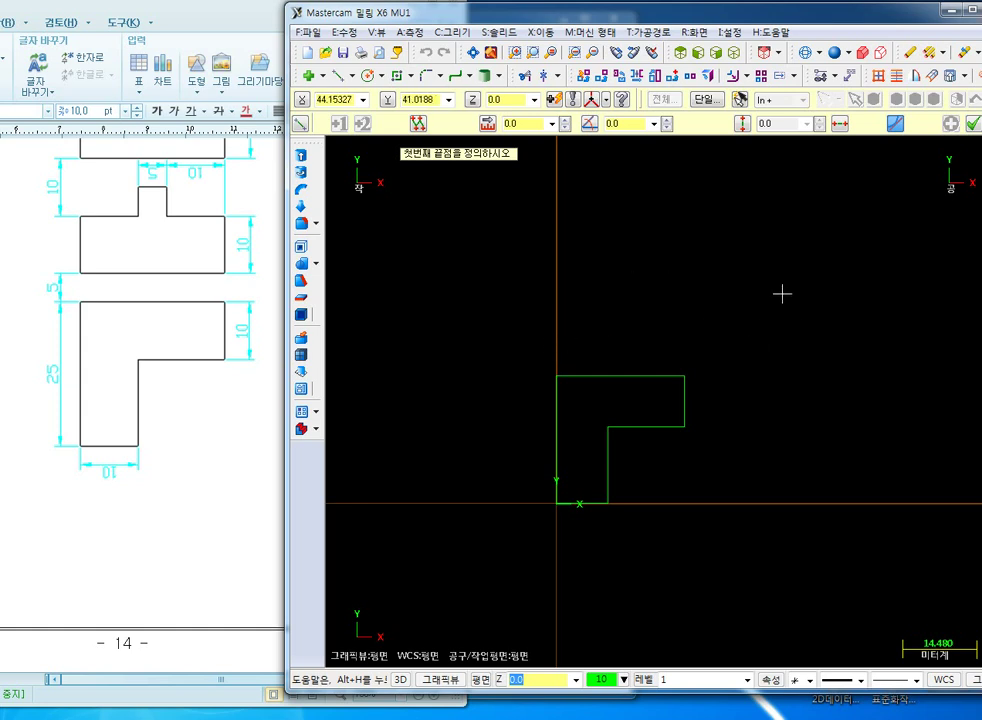
type("X0y")
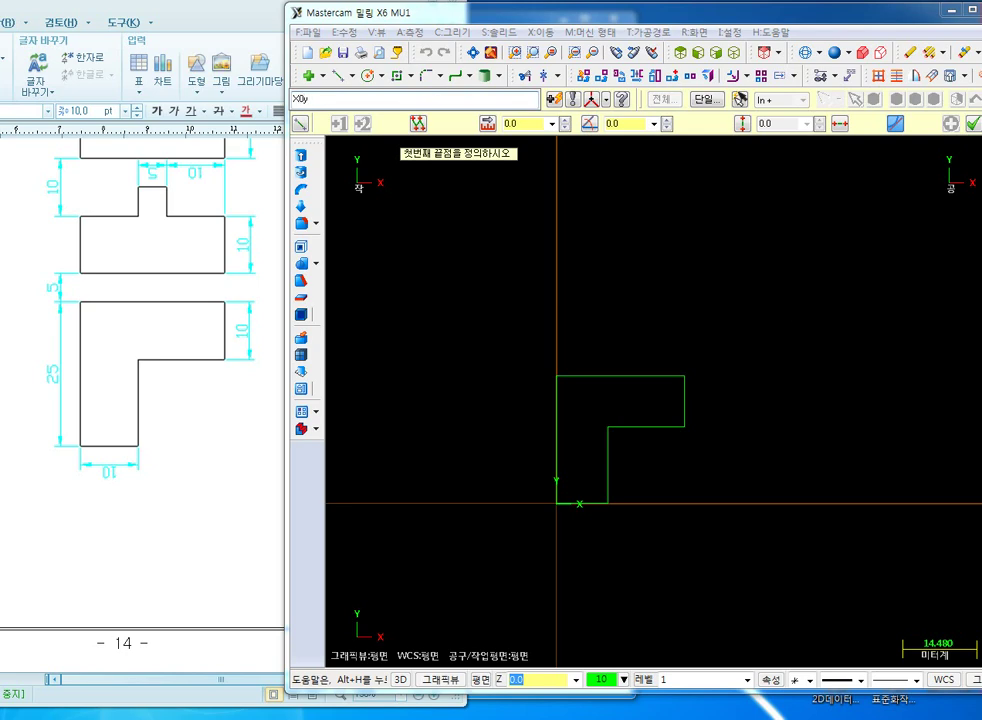
type("30")
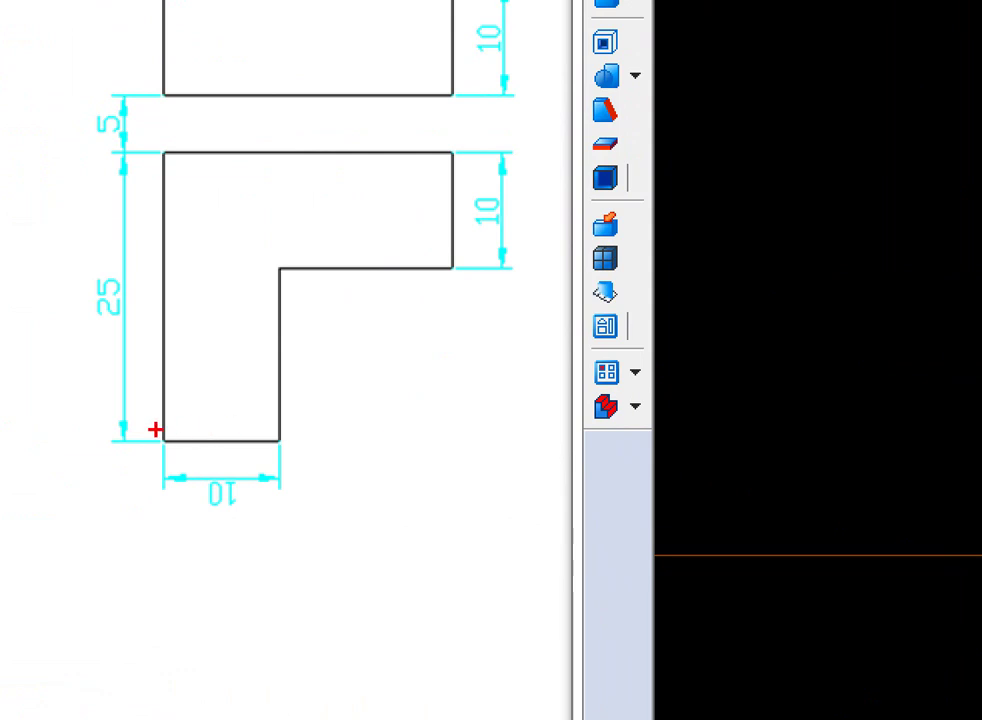
mouse_move(155, 430)
left_mouse_down()
mouse_move(176, 438)
mouse_move(160, 259)
mouse_move(160, 83)
mouse_move(168, 100)
mouse_move(154, 84)
mouse_move(172, 92)
mouse_move(167, 108)
left_mouse_up()
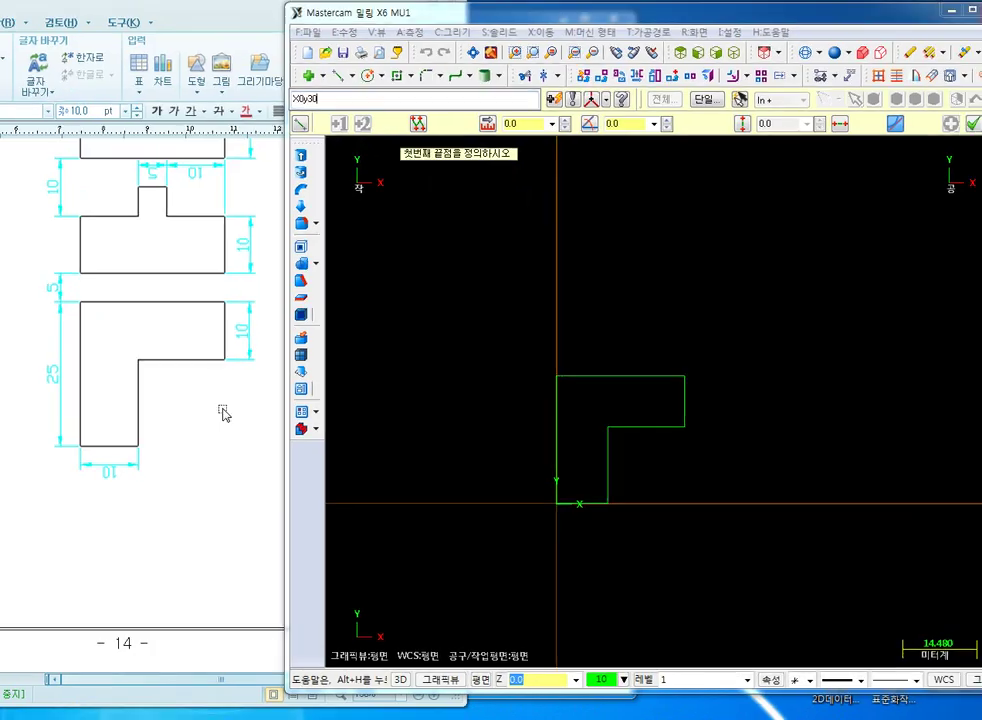
left_click(556, 349)
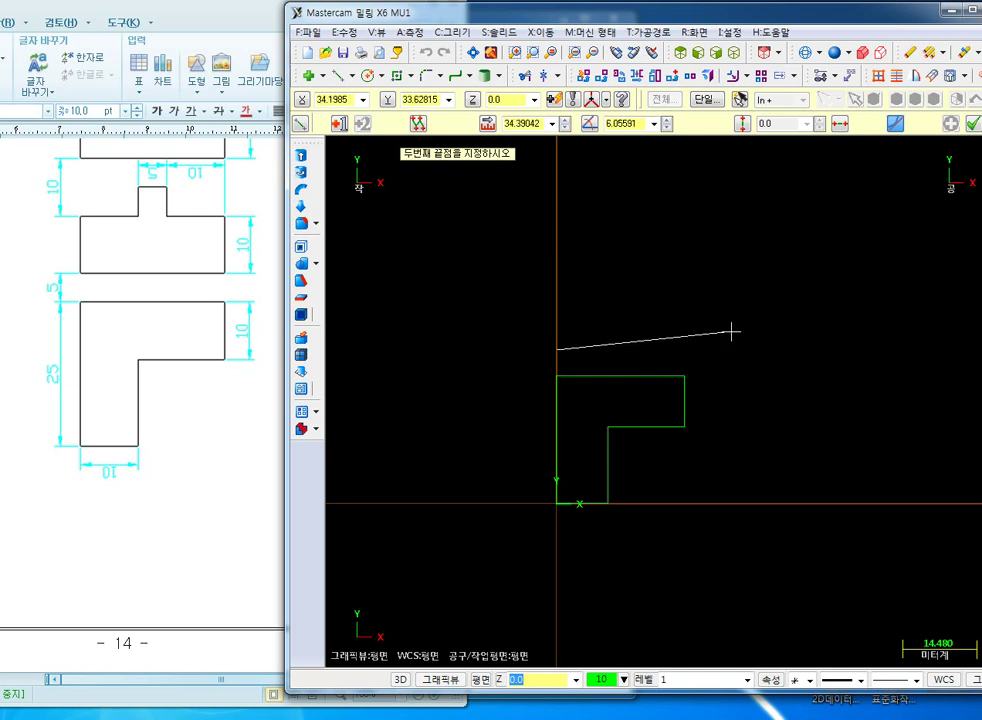
type("l25")
key("Tab")
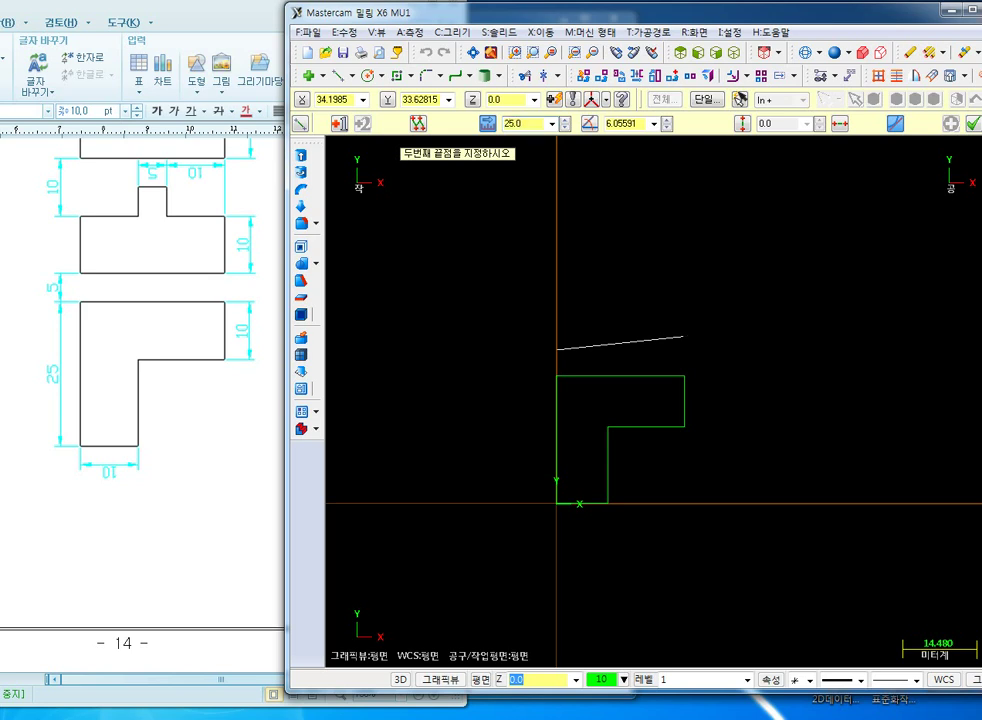
type("0")
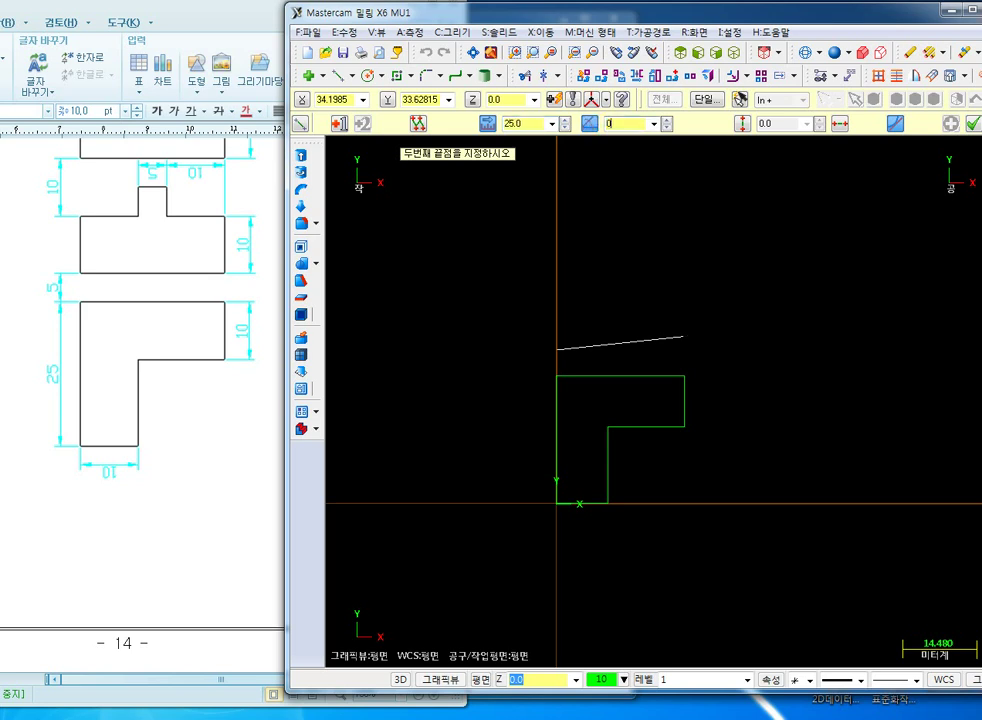
key("Return")
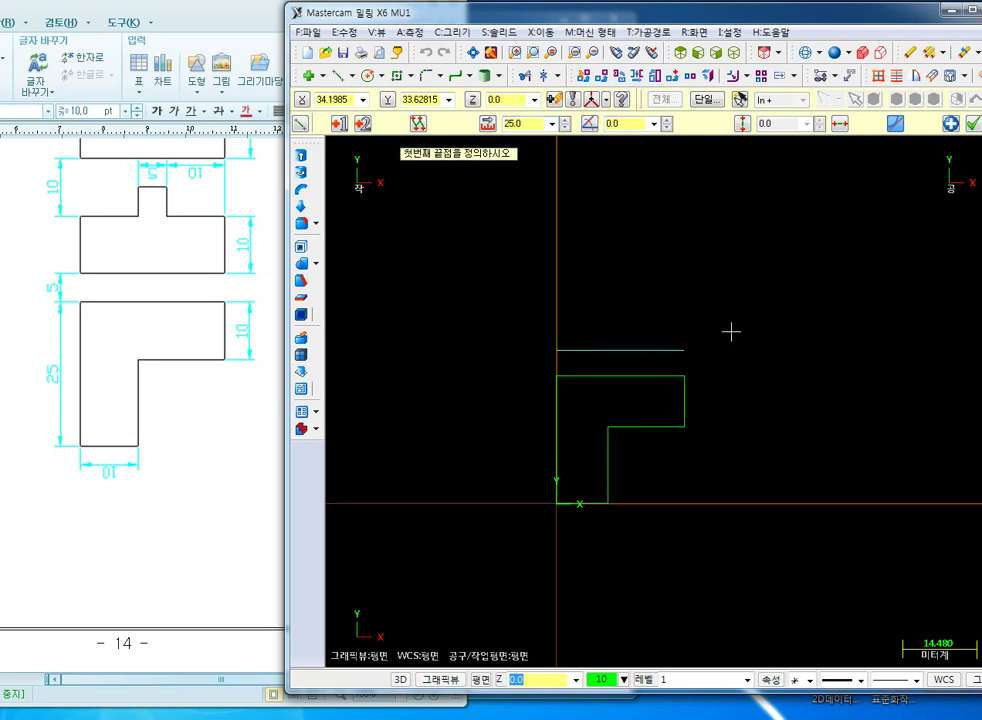
- Draw a line from the free end of the line above the L-profile with a length of 10 mm and an angle of 90 degrees
left_click(684, 350)
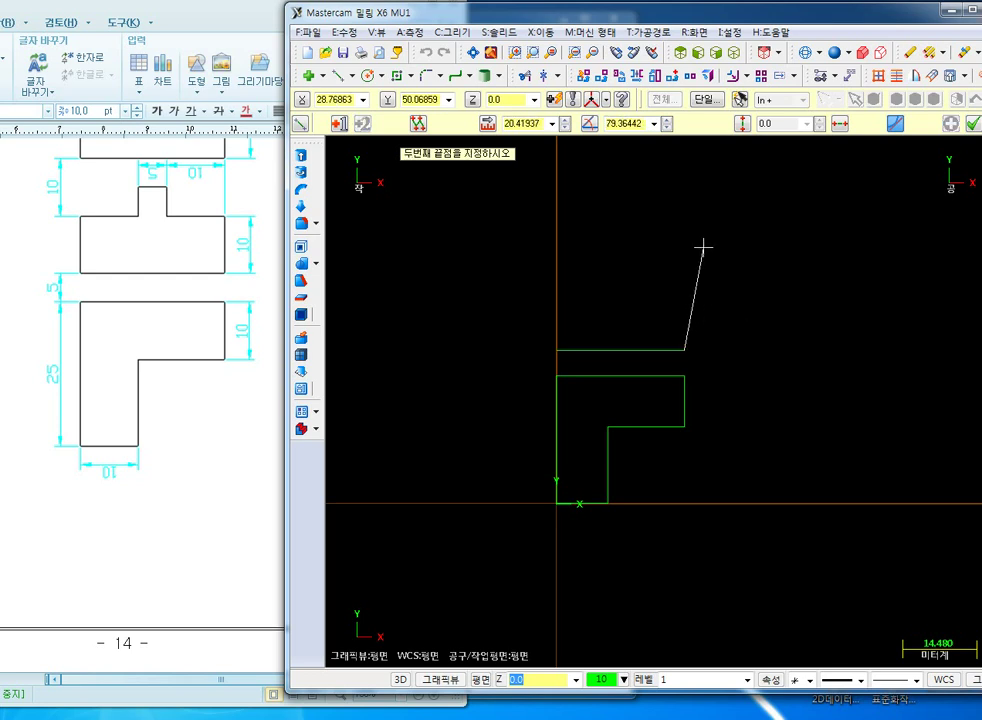
type("1")
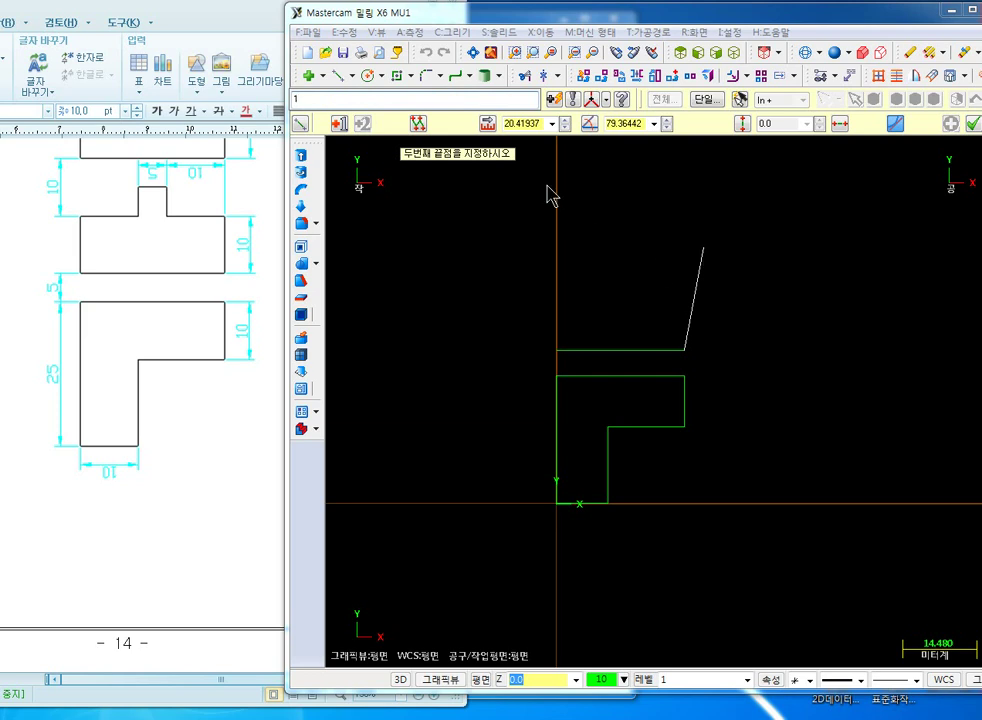
left_click(489, 121)
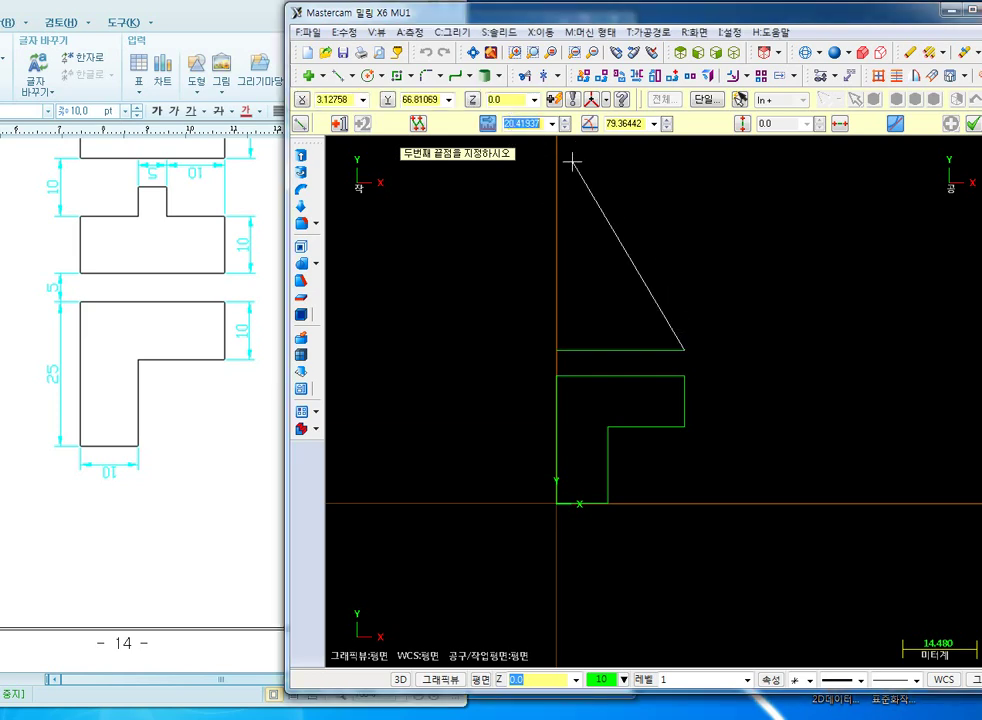
type("10")
key("Return")
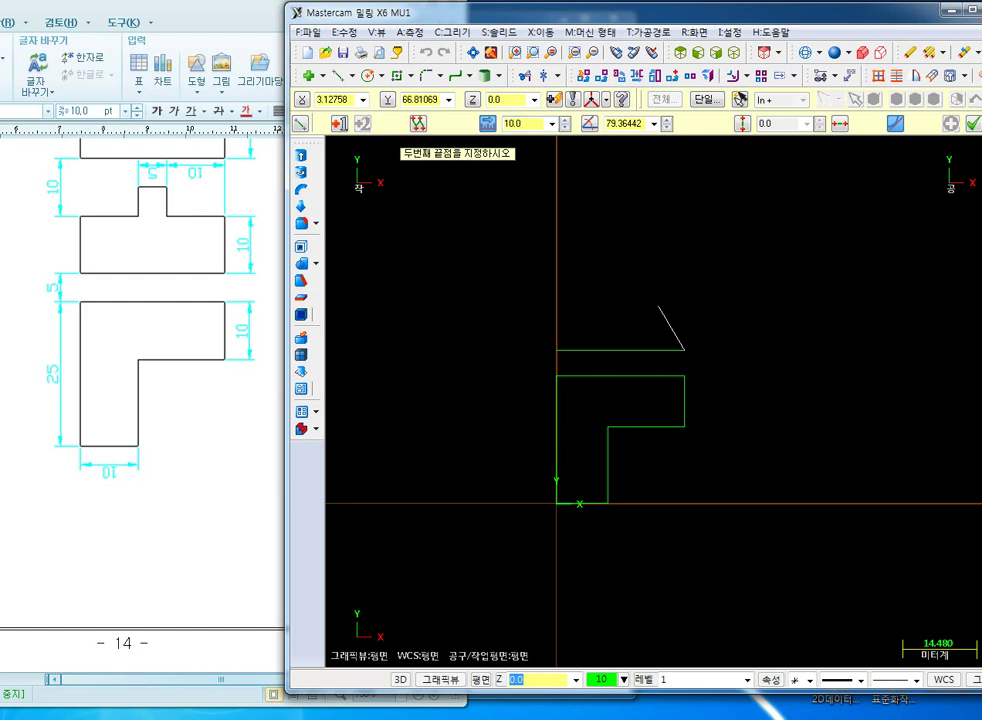
left_click(620, 123)
type("90")
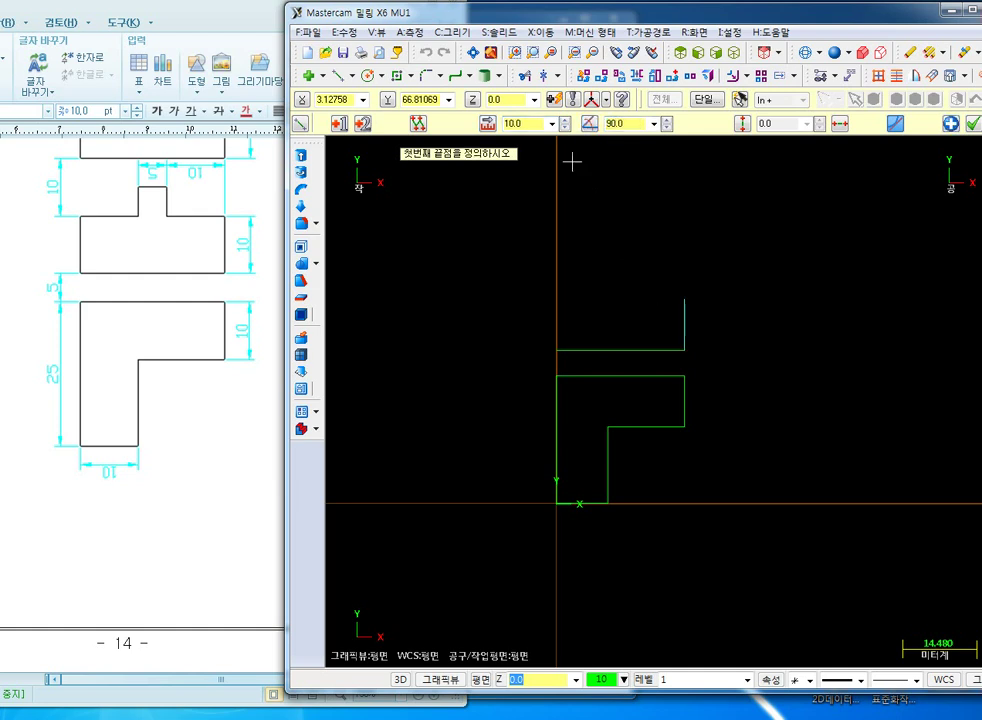
- Draw a line from the upper end of the 10 mm vertical line with a length of 10 mm and an angle of 180 degrees
left_click(685, 300)
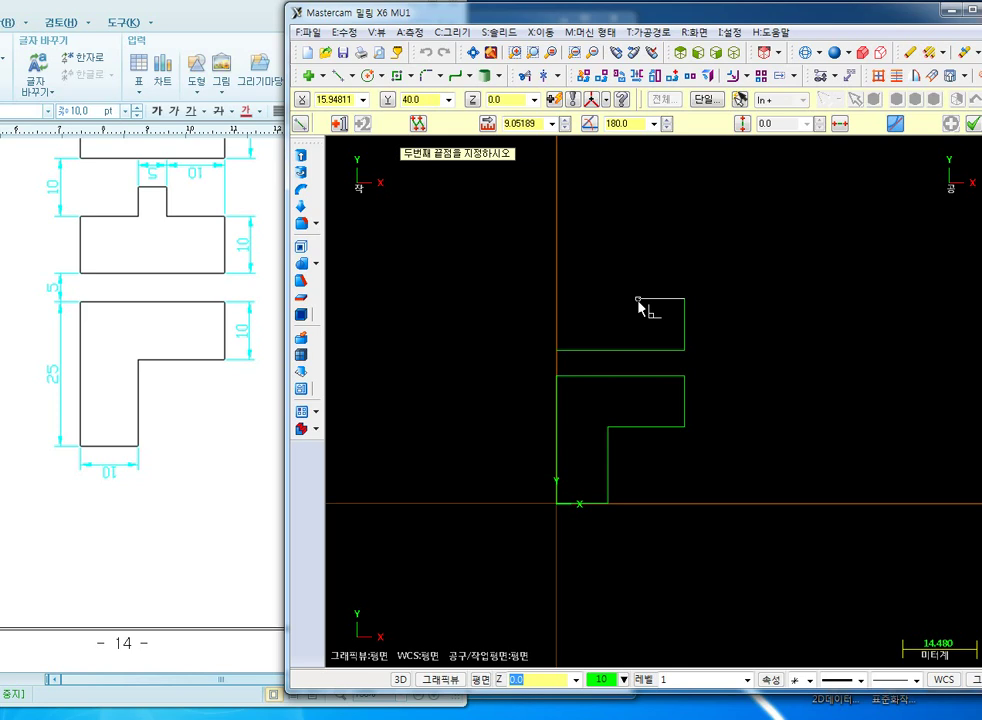
type("10")
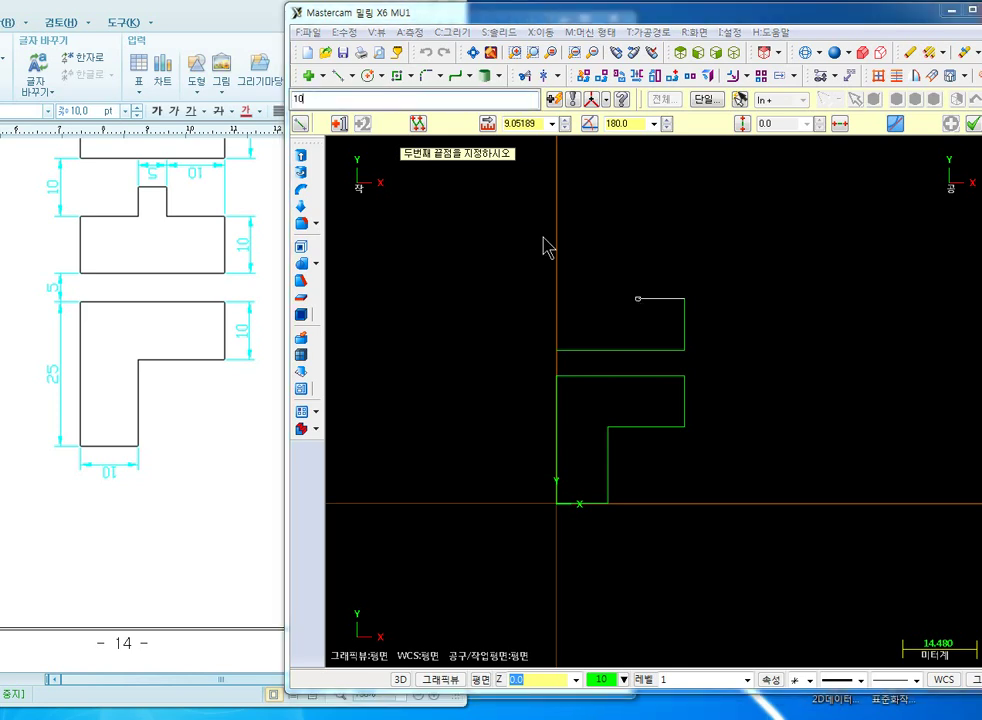
left_click(536, 124)
double_click(537, 125)
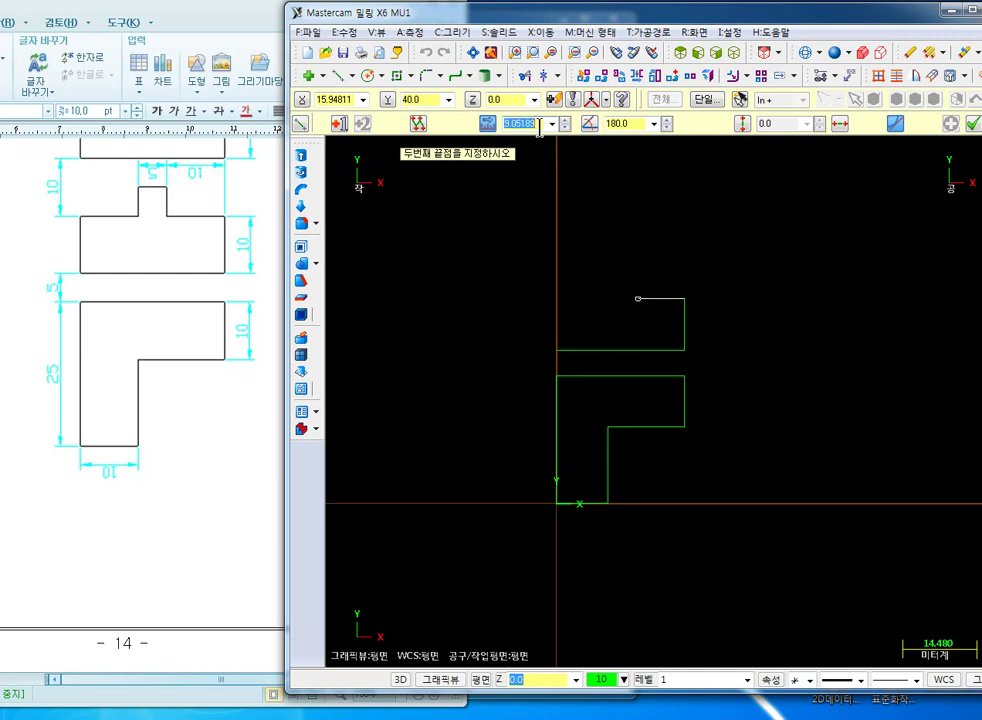
type("10")
key("Tab")
type("180")
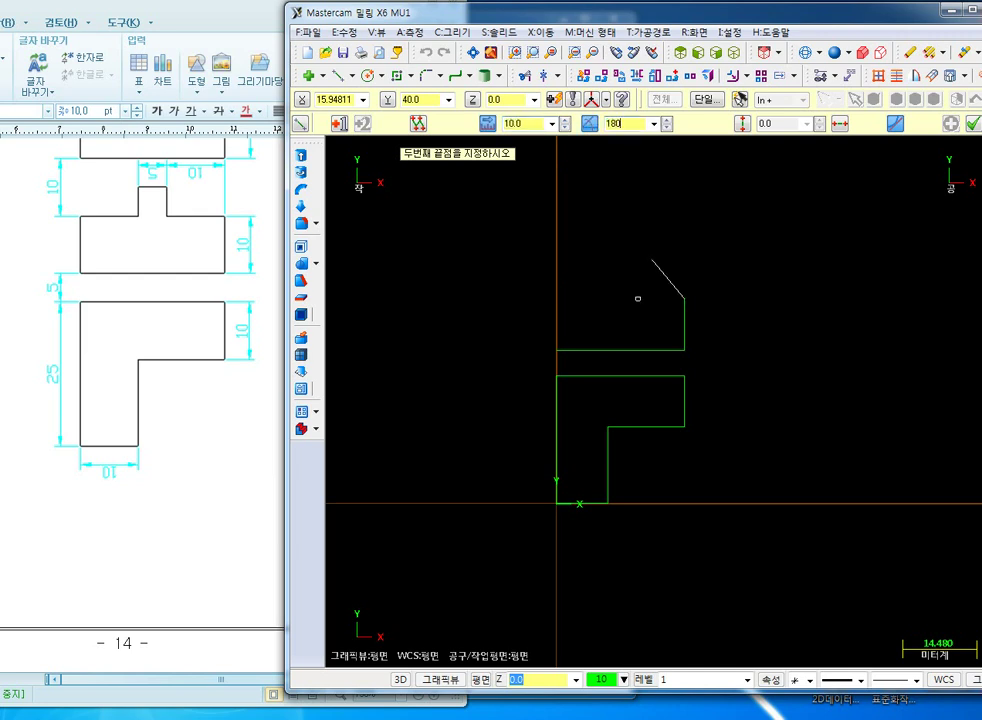
key("Return")
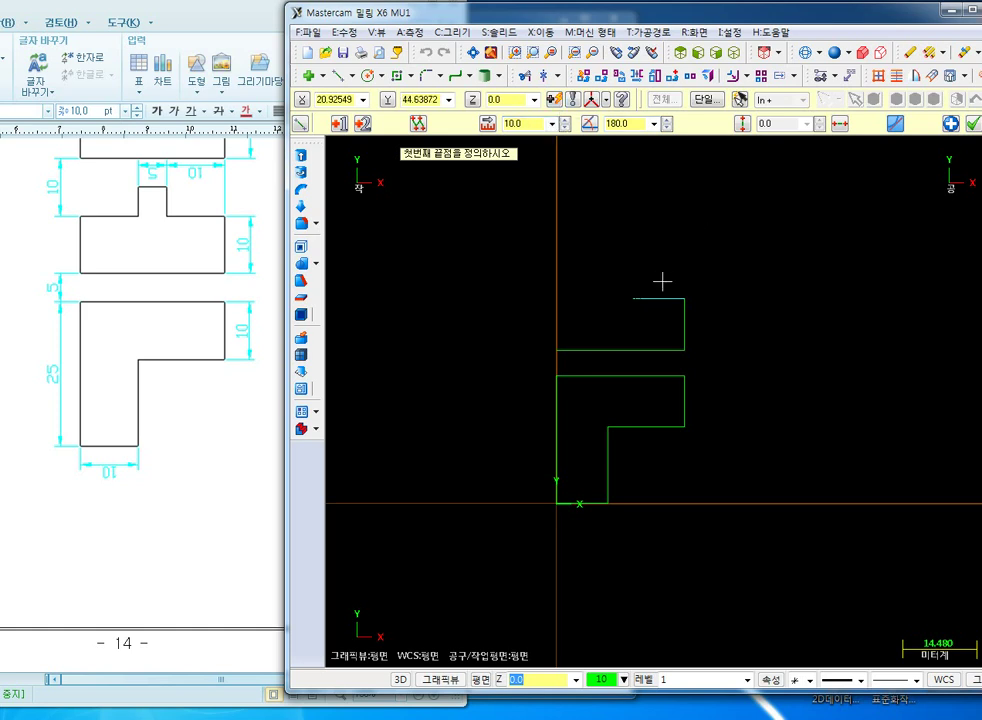
- Draw a vertical line upward from the free end of the 10 mm horizontal line with a length of 5 mm at 90 degrees
left_click(634, 298)
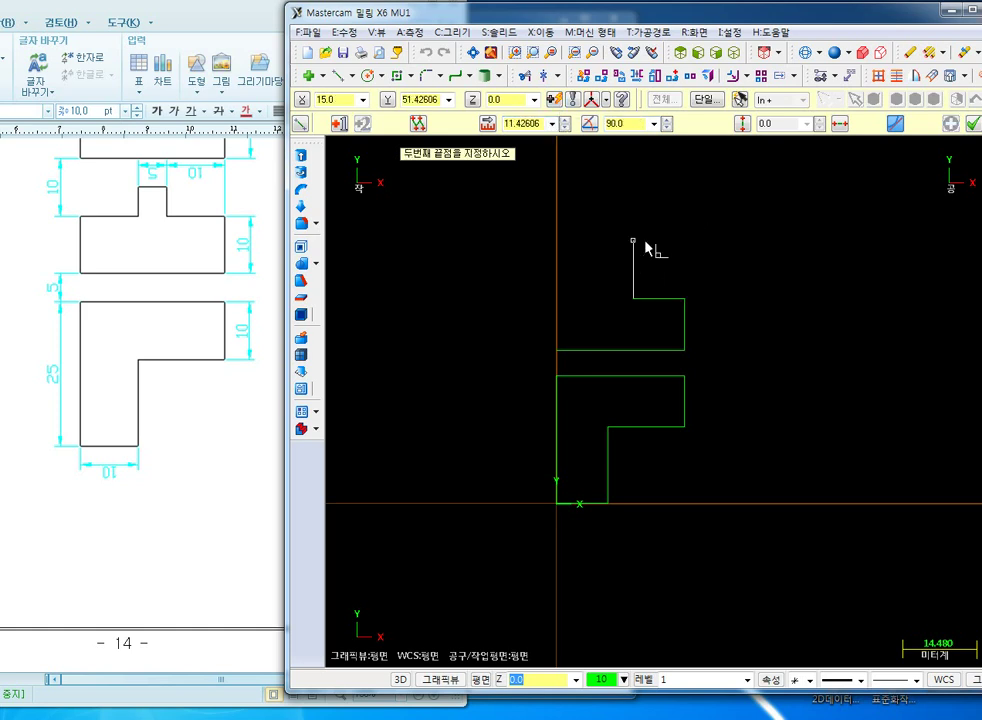
key("l")
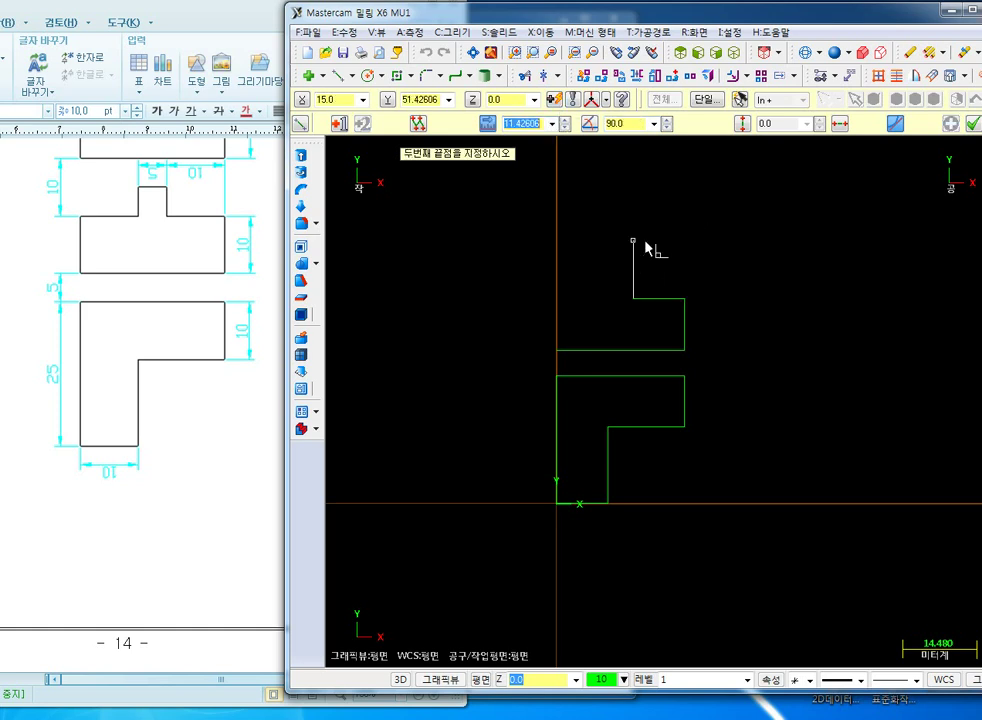
type("5")
key("Return")
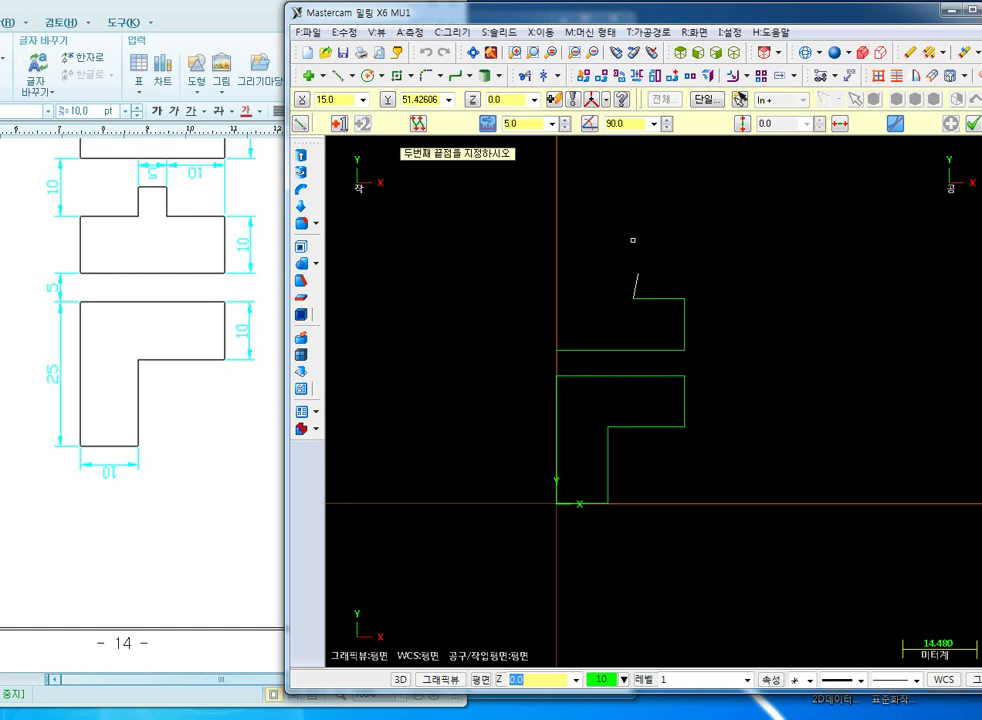
left_click(643, 241)
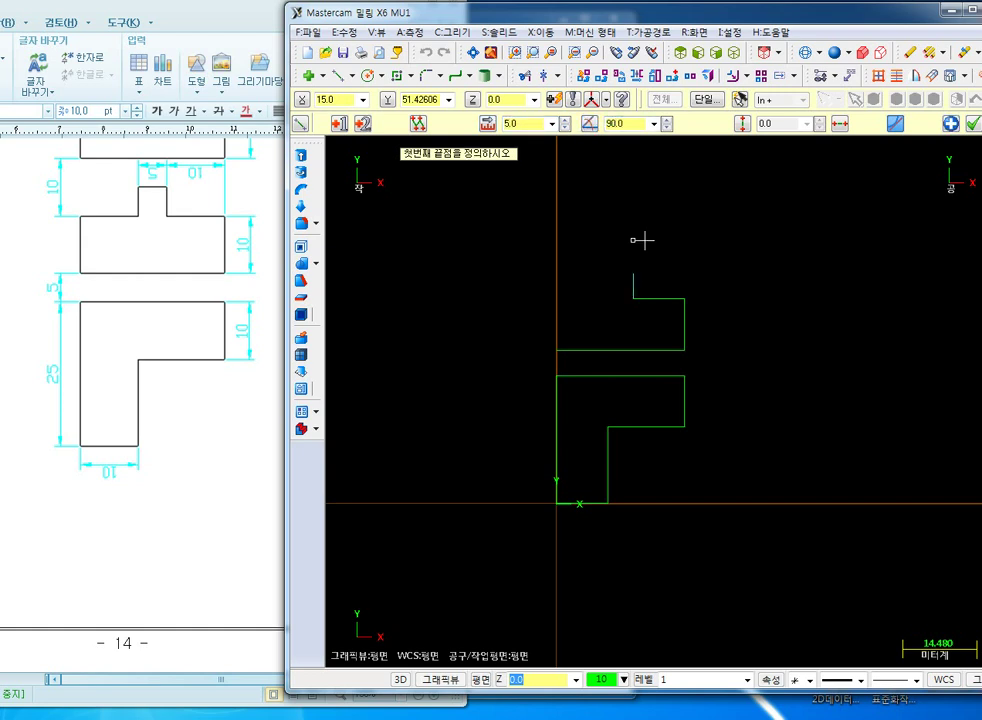
- Draw the top edge of the projection from the upper end of the 5 mm vertical line, 5 mm long at 180 degrees
left_click(633, 274)
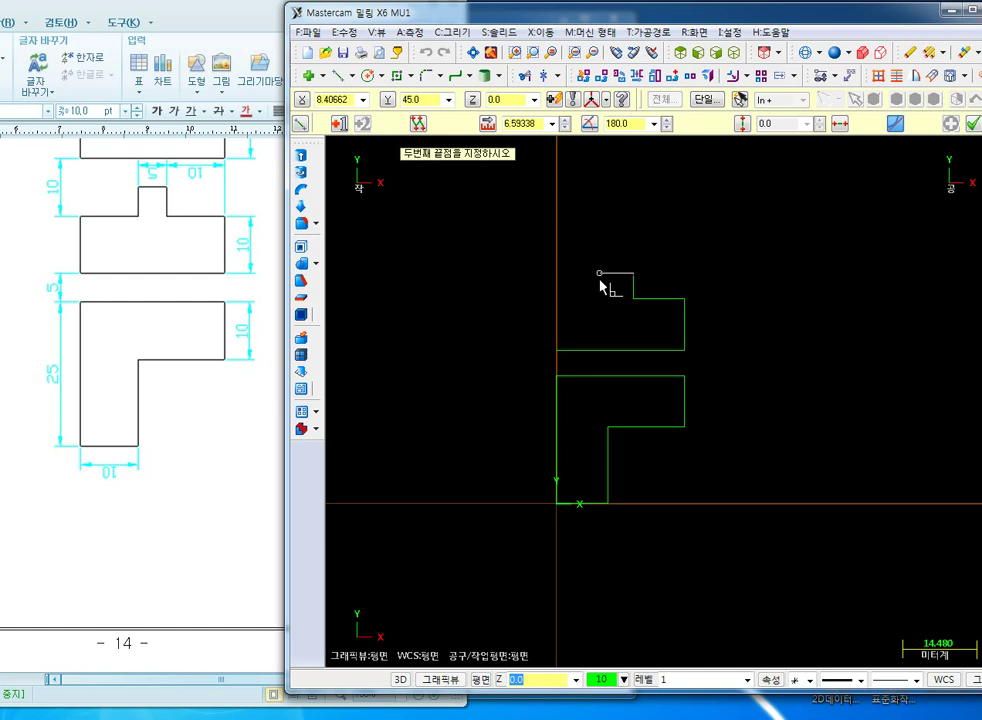
type("5")
key("Return")
key("Tab")
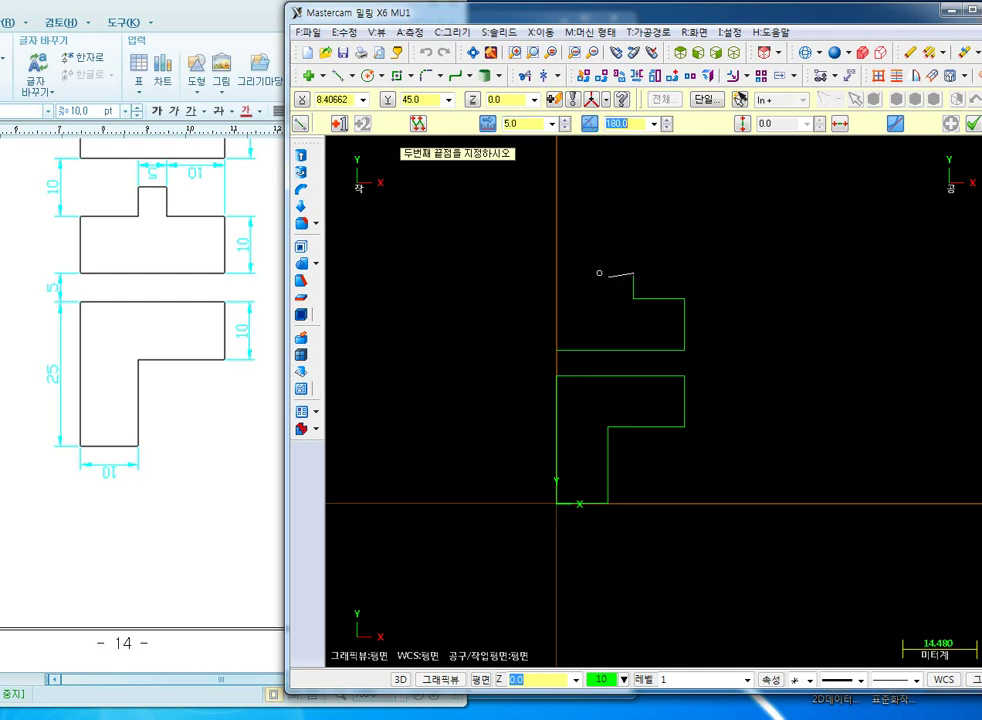
type("180")
key("Return")
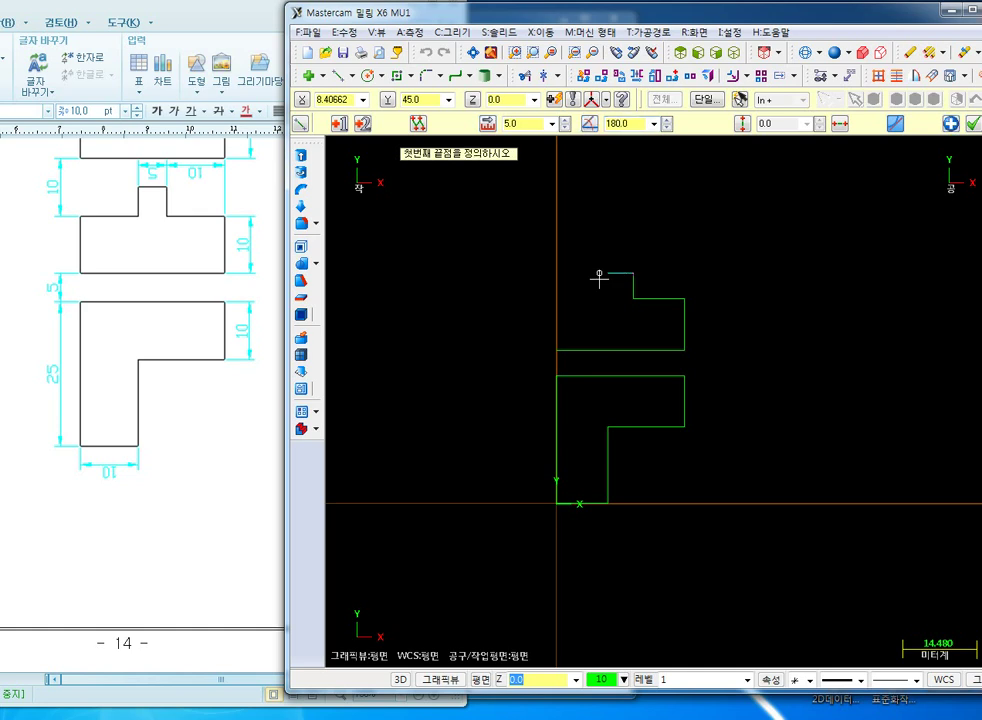
- Draw a line down from the free end of the projection's top edge with a length of 5 mm and an angle of 270 degrees
left_click(608, 273)
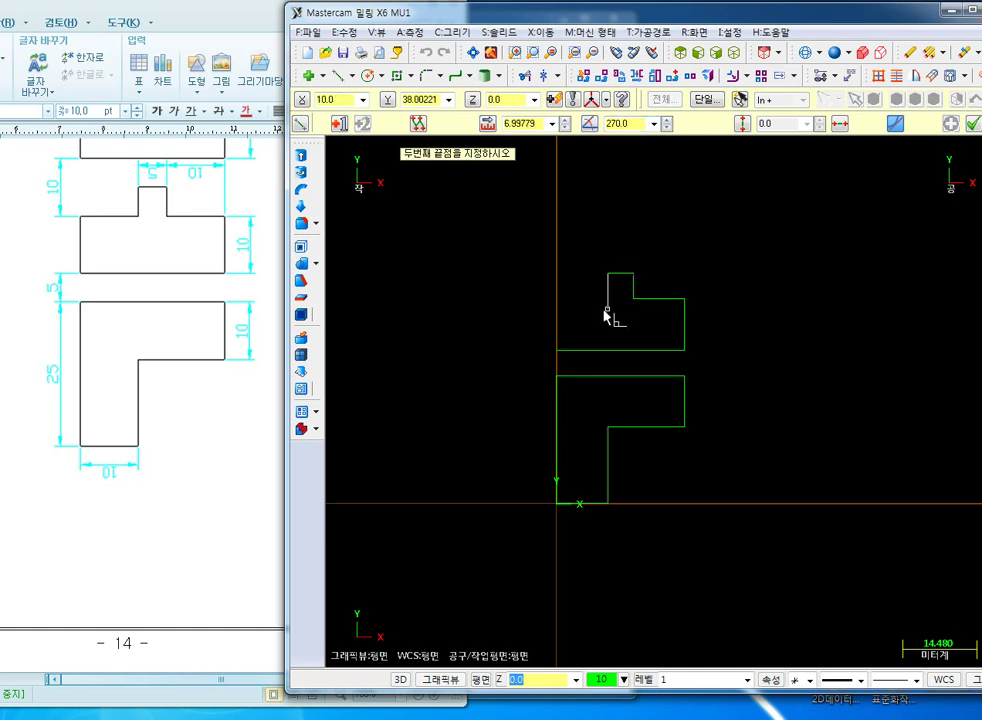
type("5")
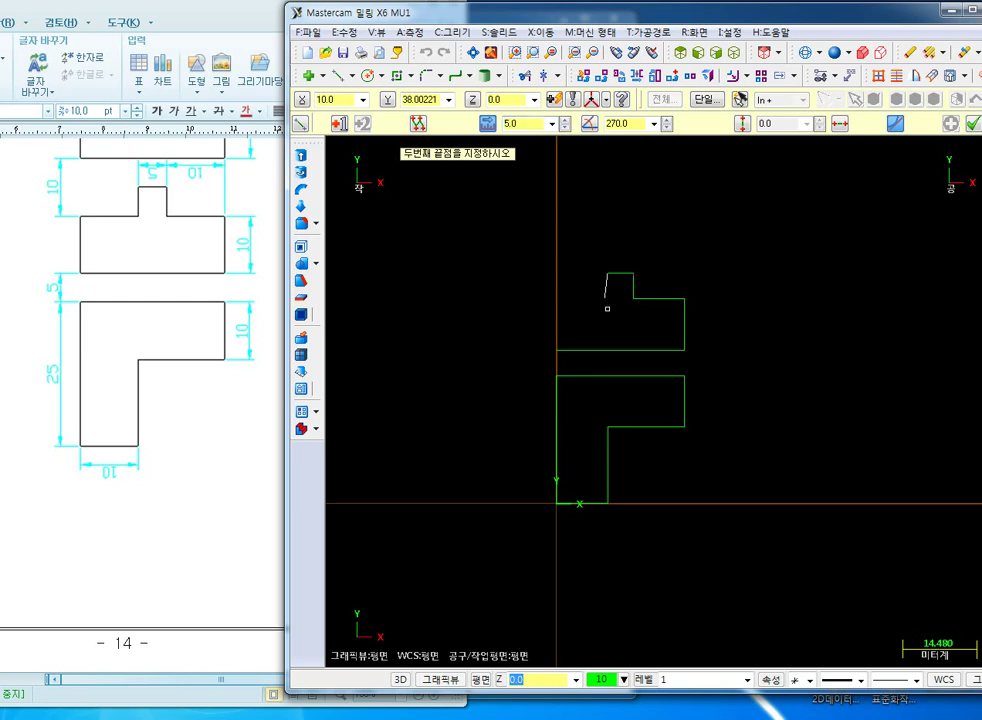
key("Tab")
type("2")
key("Return")
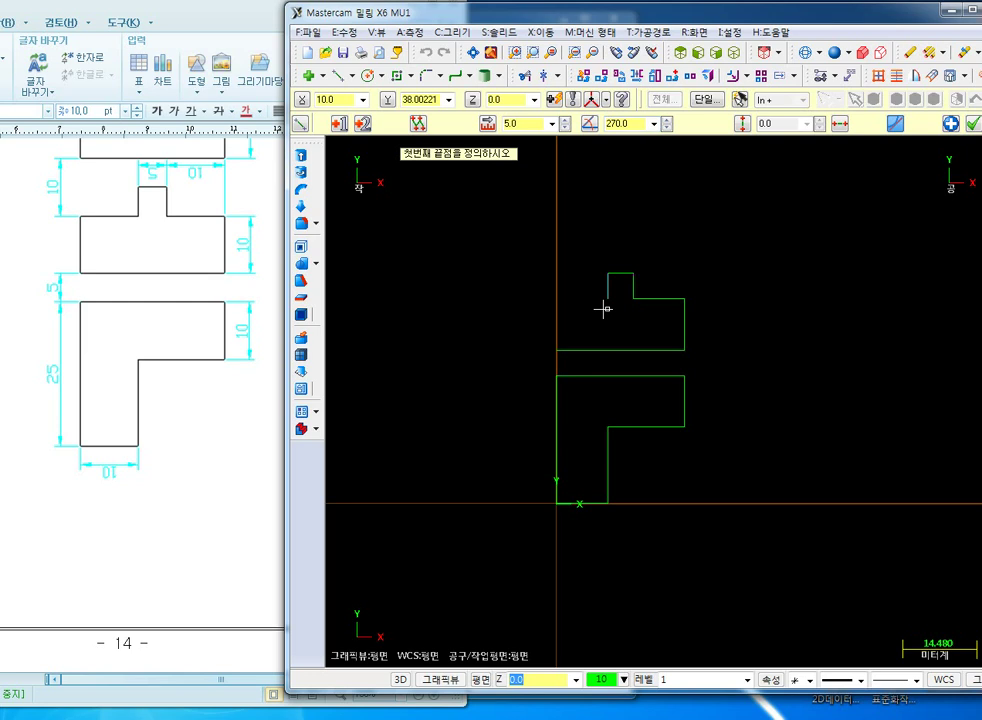
- Draw a line from the lower end of the projection's open side with a length of 19 mm and an angle of 180 degrees
left_click(607, 302)
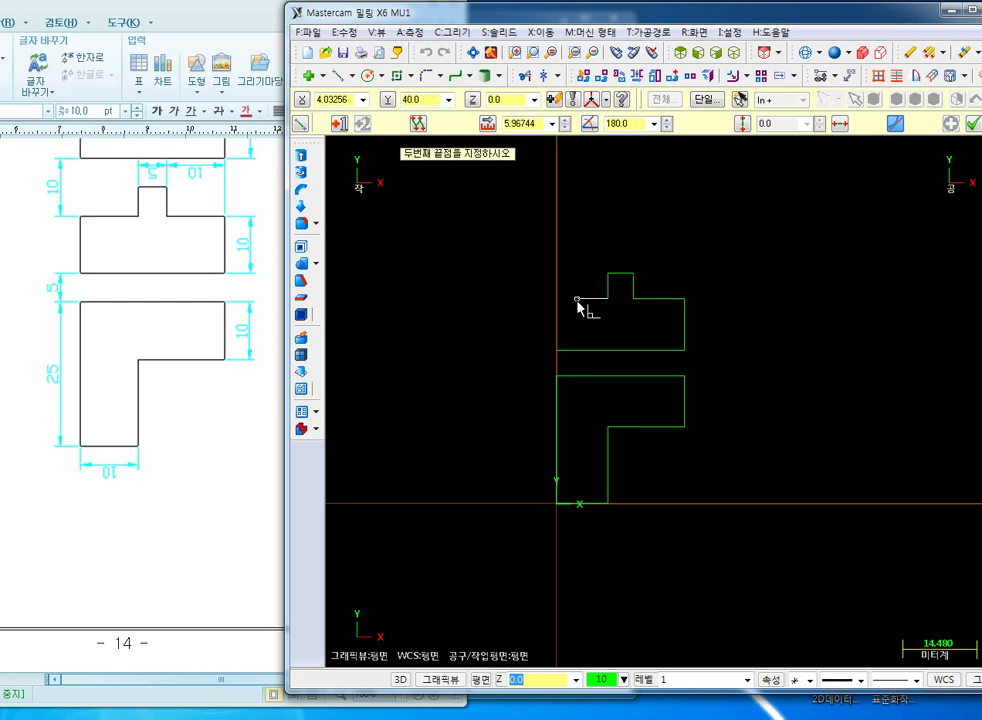
key("l")
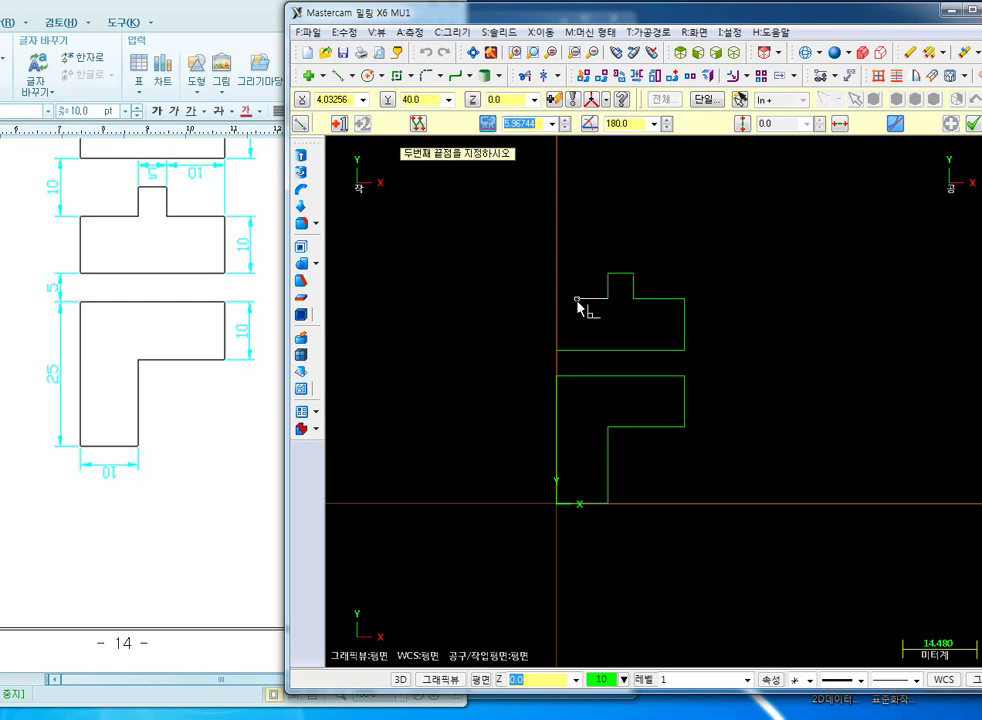
type("19")
key("Tab")
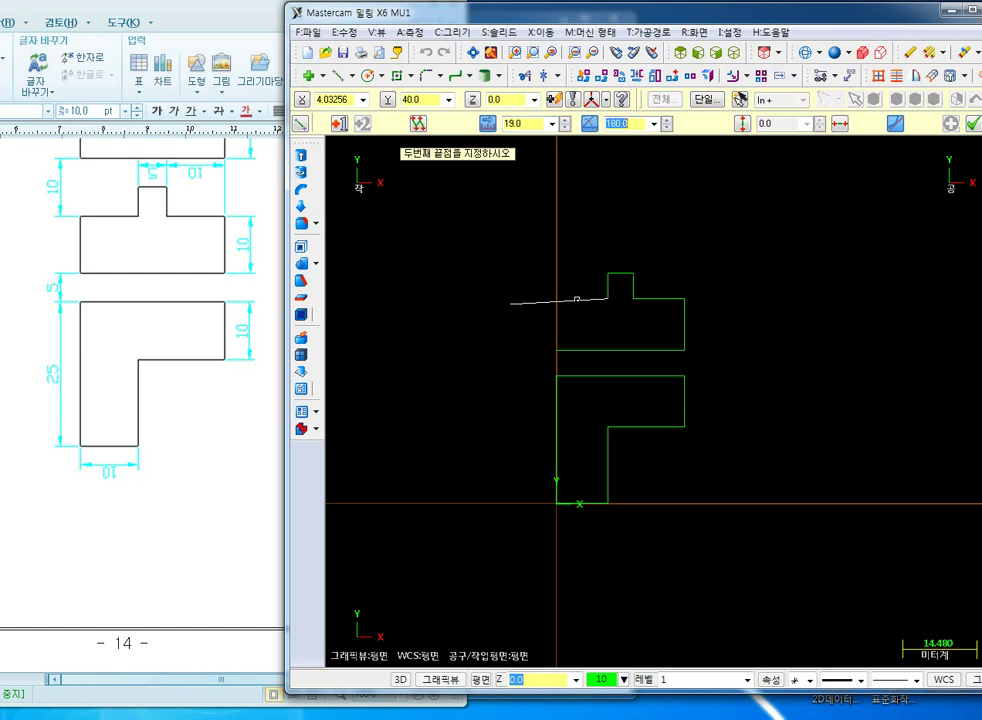
key("Return")
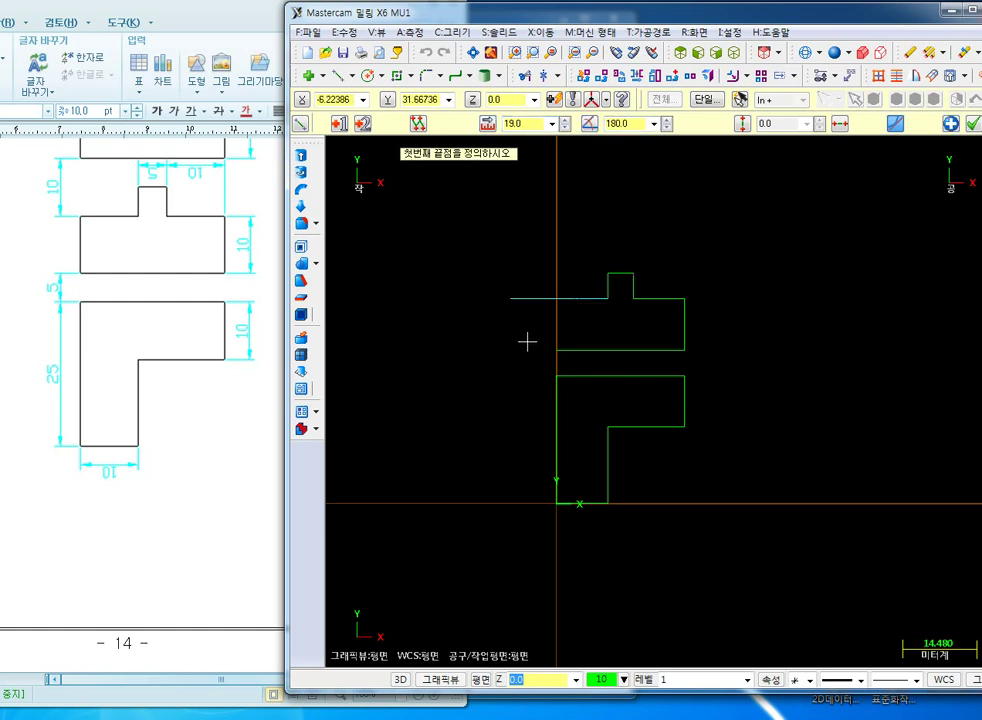
- Correct the length of the horizontal line just drawn beside the projection to 10 mm
scroll(530, 341, "up", 1)
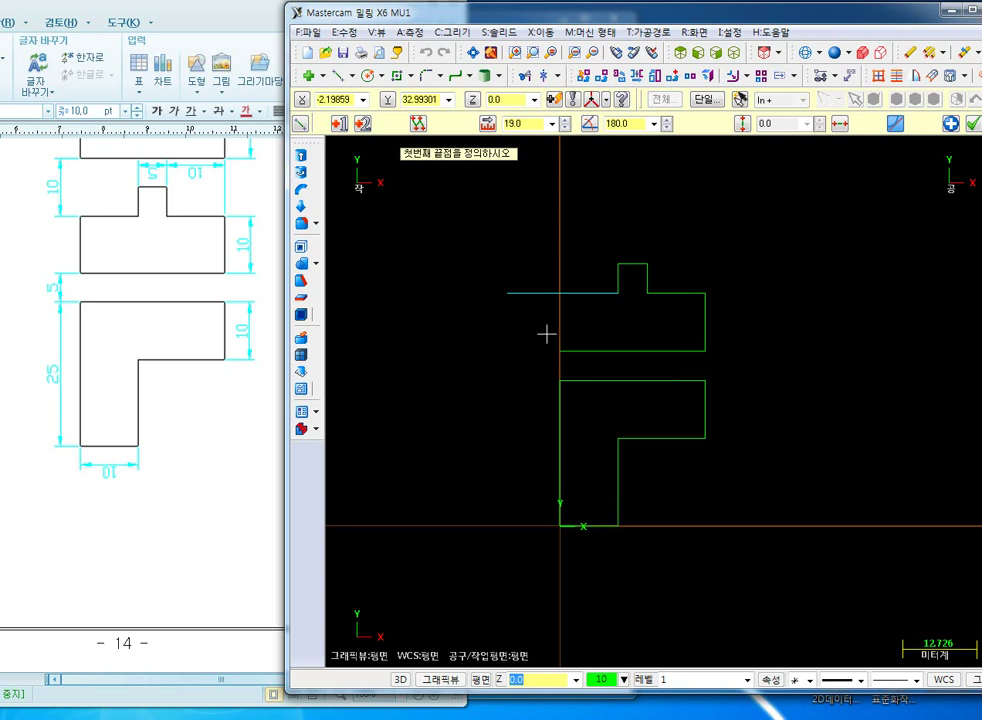
left_click(503, 125)
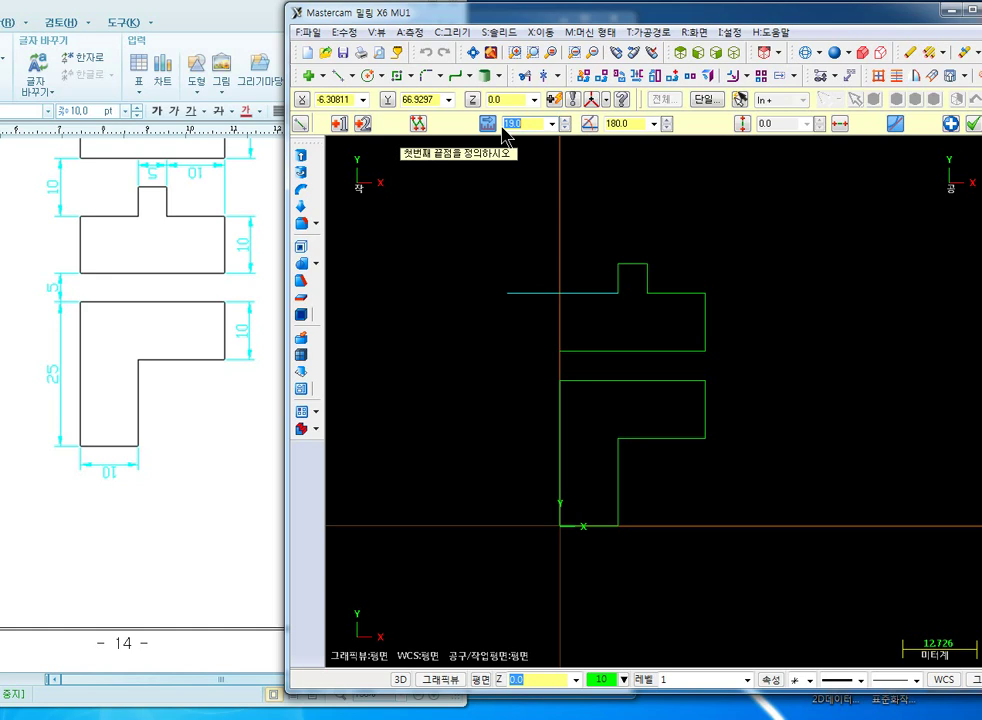
type("10")
key("Return")
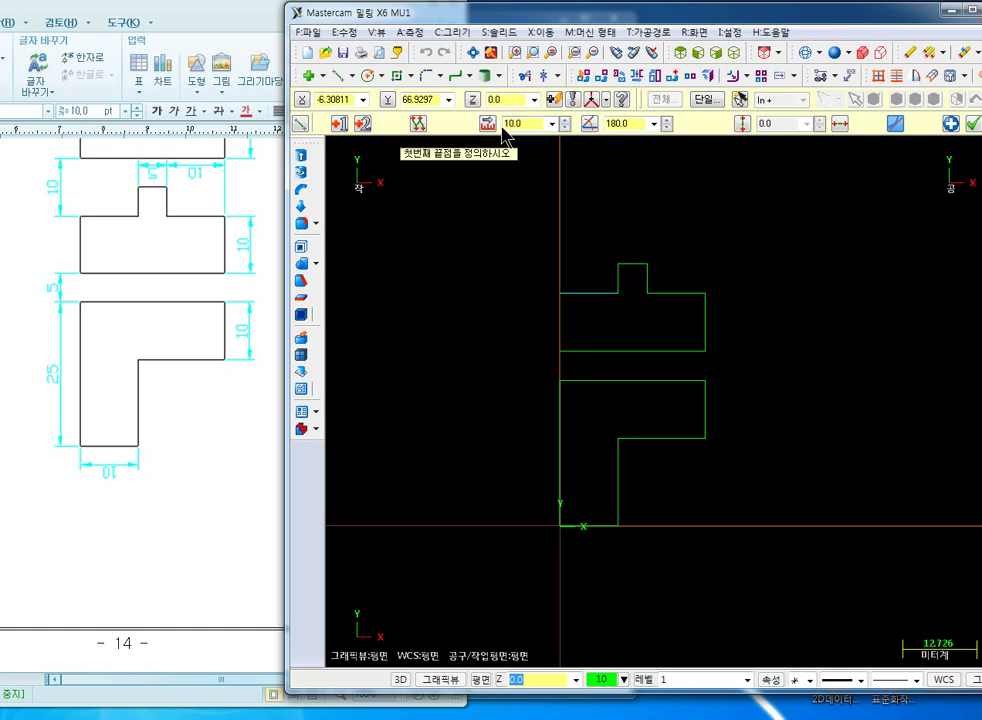
- Close the stepped profile with a vertical line down to the start of its base line, and finish the line command
left_click(560, 293)
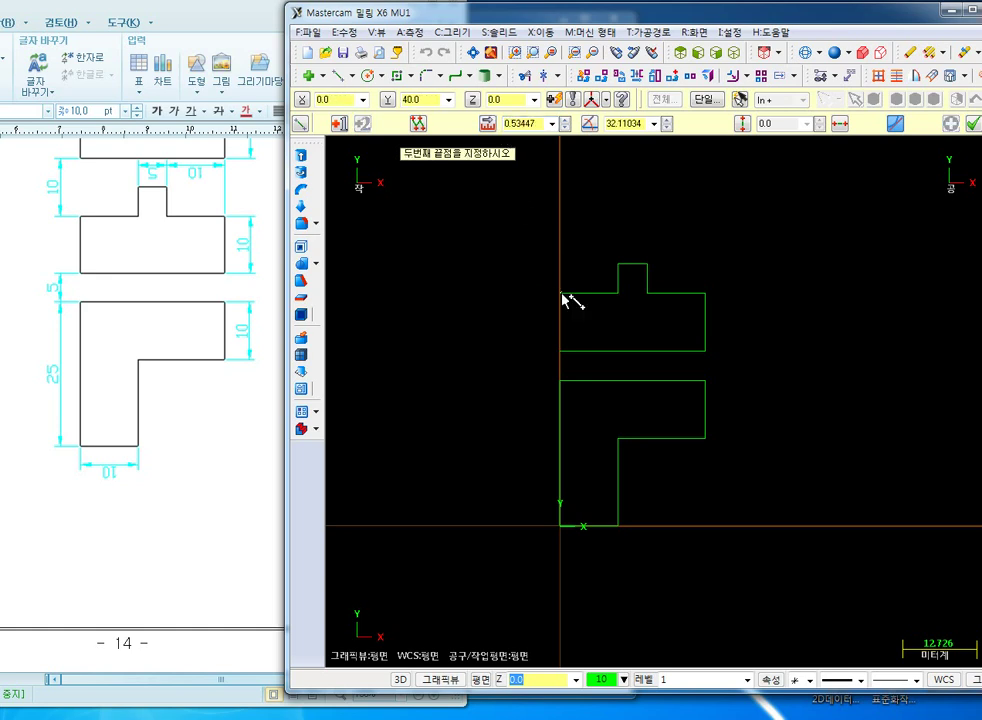
left_click(560, 352)
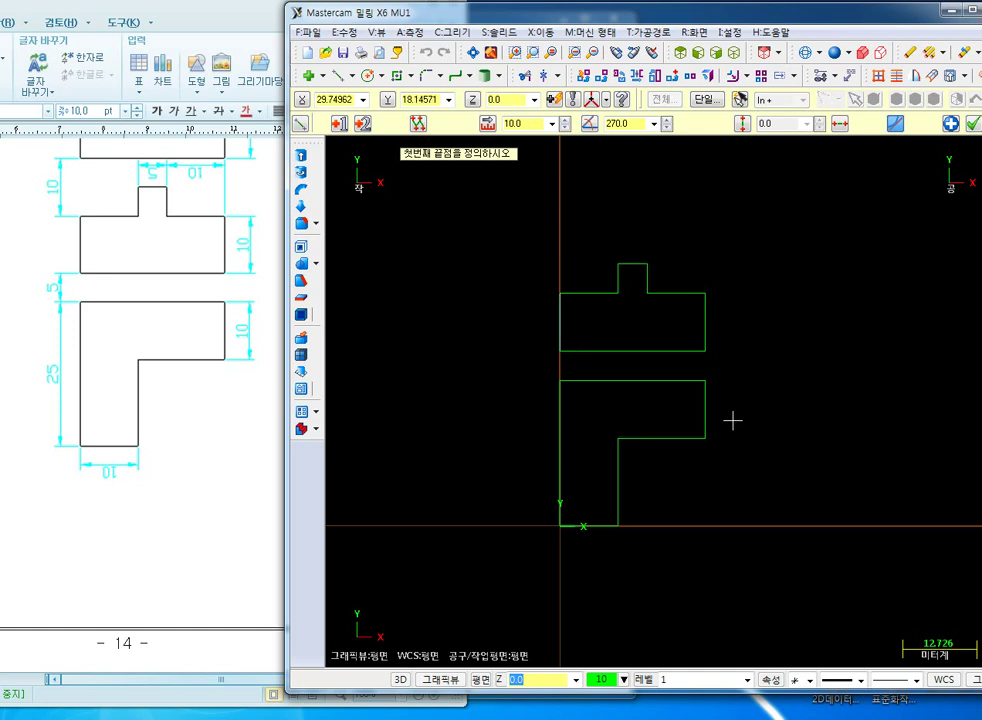
left_click(971, 123)
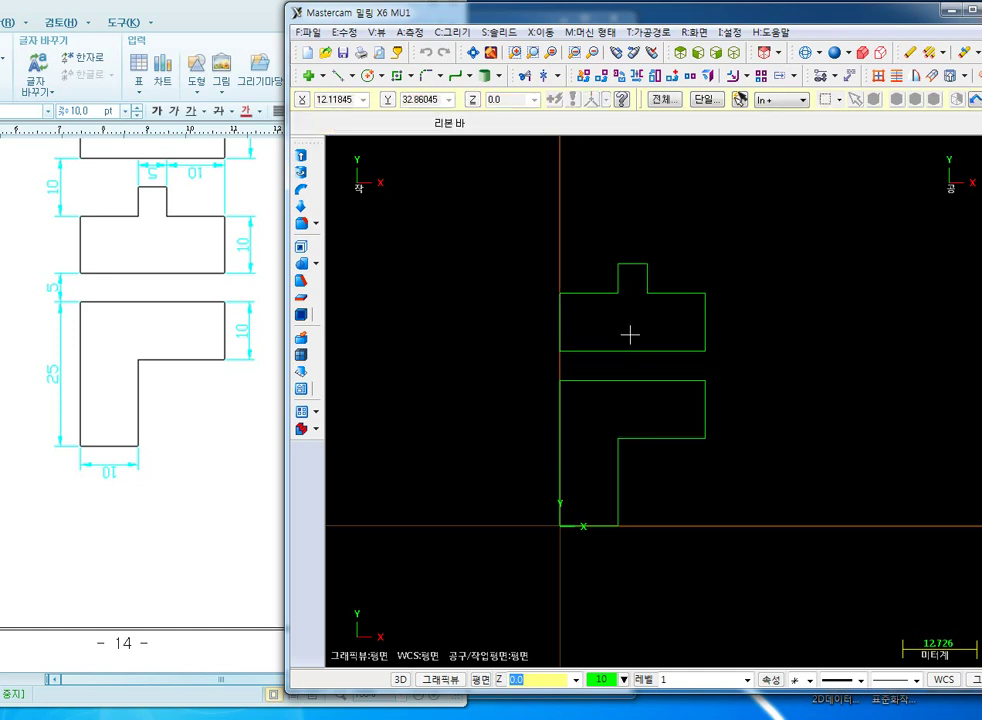
scroll(620, 345, "up", 1)
scroll(662, 330, "down", 2)
middle_click_drag(697, 346, 633, 440)
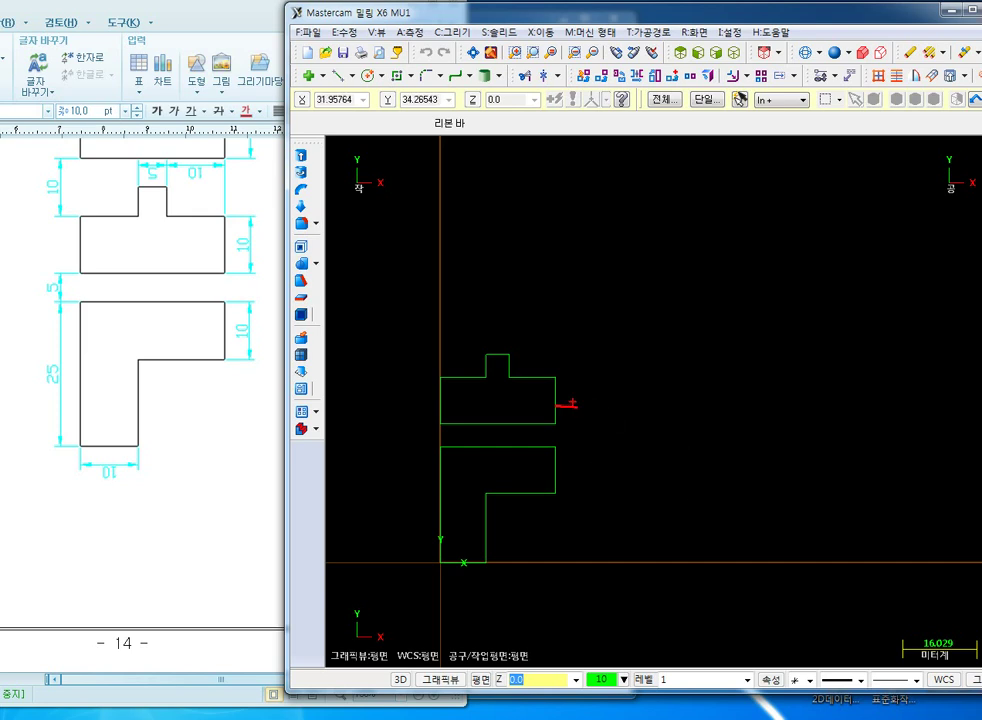
left_click_drag(572, 403, 569, 411)
mouse_move(567, 337)
left_mouse_down()
mouse_move(563, 371)
mouse_move(594, 333)
mouse_move(596, 432)
mouse_move(726, 533)
mouse_move(784, 549)
left_mouse_up()
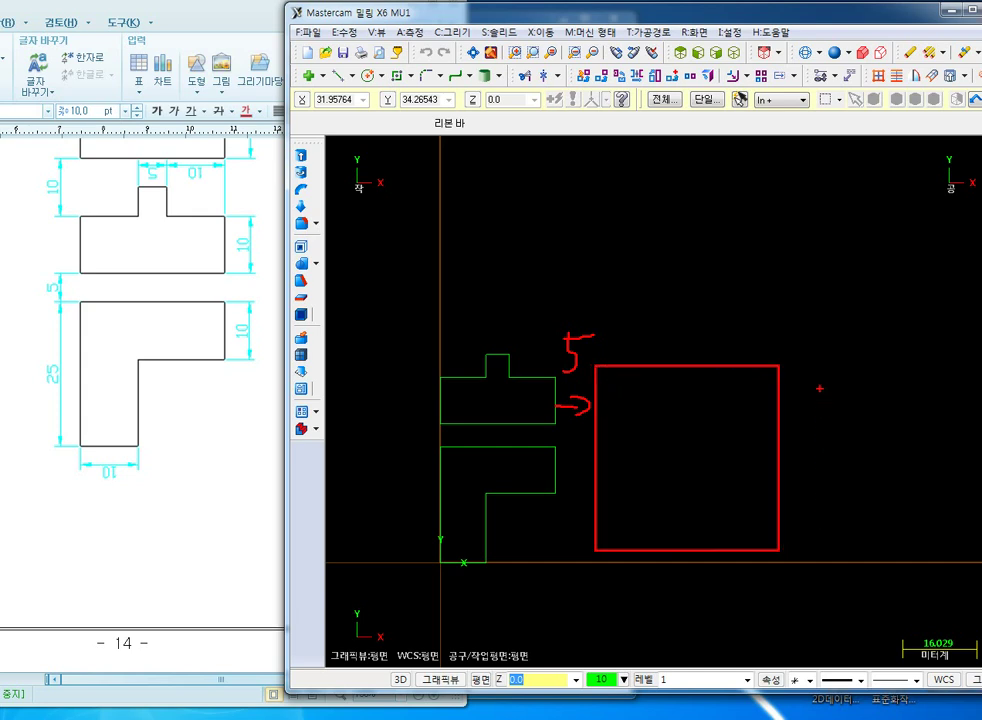
mouse_move(808, 365)
left_mouse_down()
mouse_move(887, 529)
mouse_move(980, 549)
left_mouse_up()
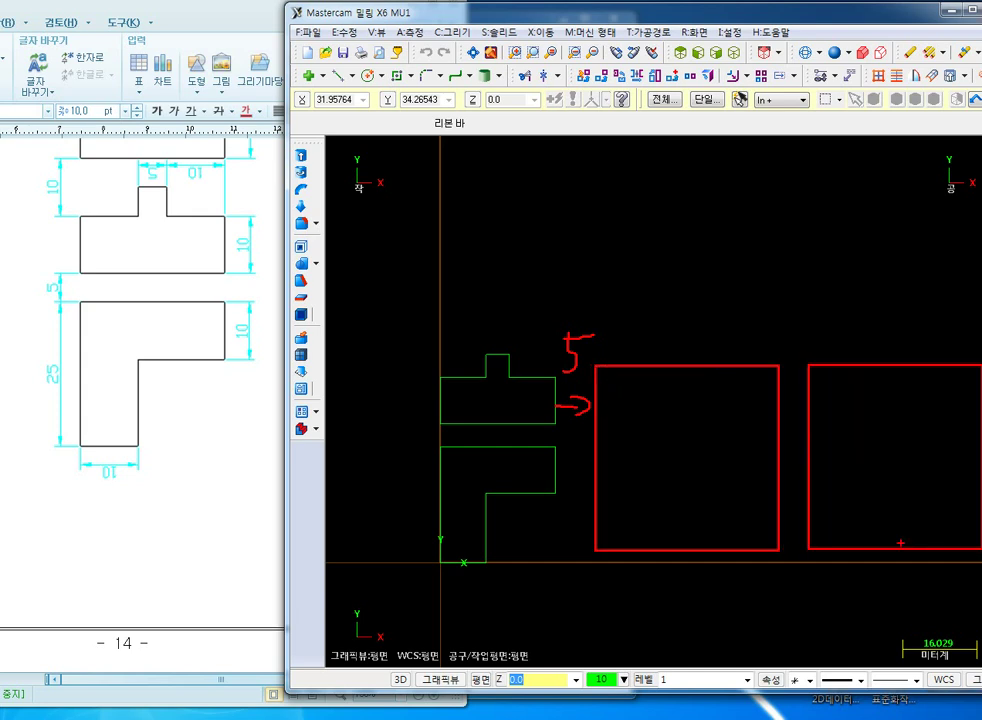
mouse_move(787, 332)
left_mouse_down()
mouse_move(798, 367)
mouse_move(809, 327)
left_mouse_up()
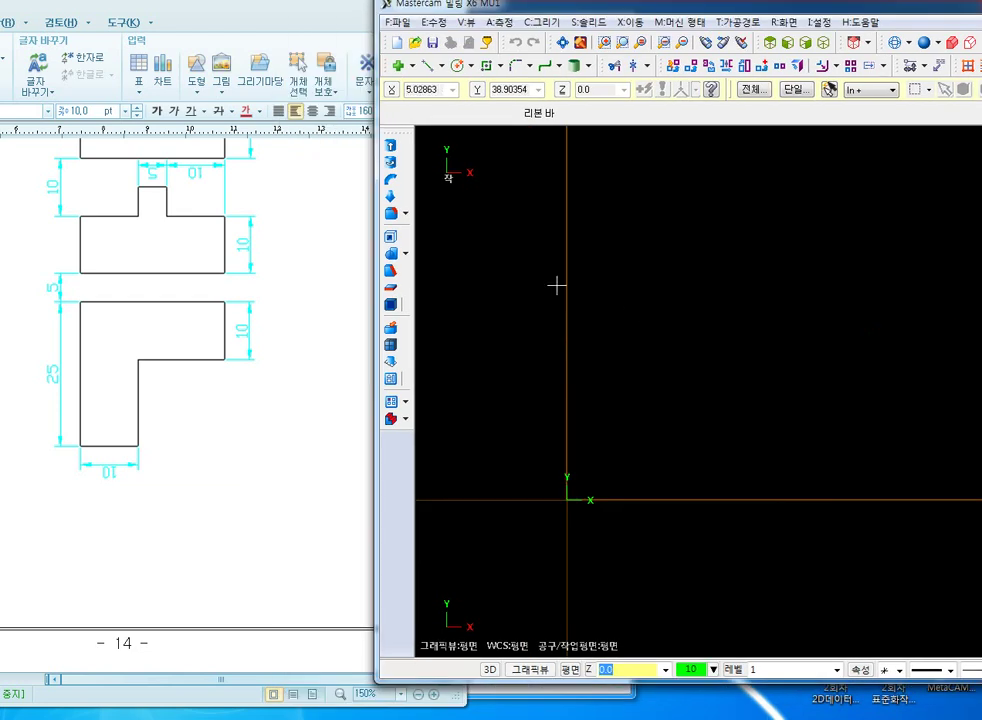
- Draw a two-point line in the empty drawing starting at the origin with a length of 25 mm and an angle of 90 degrees
left_click(427, 65)
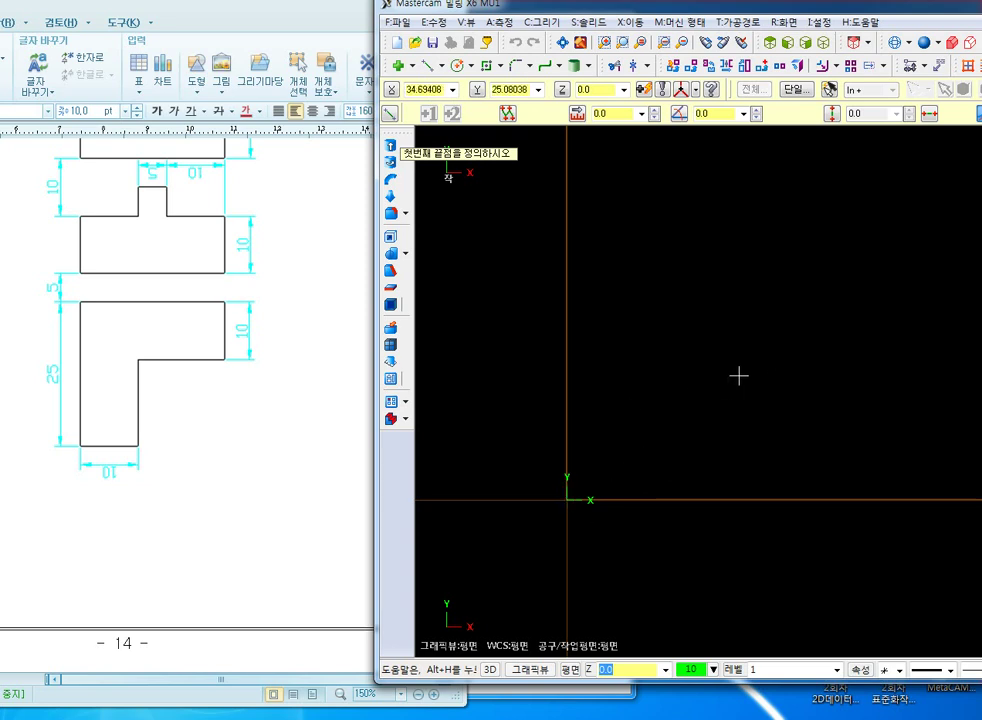
left_click(567, 500)
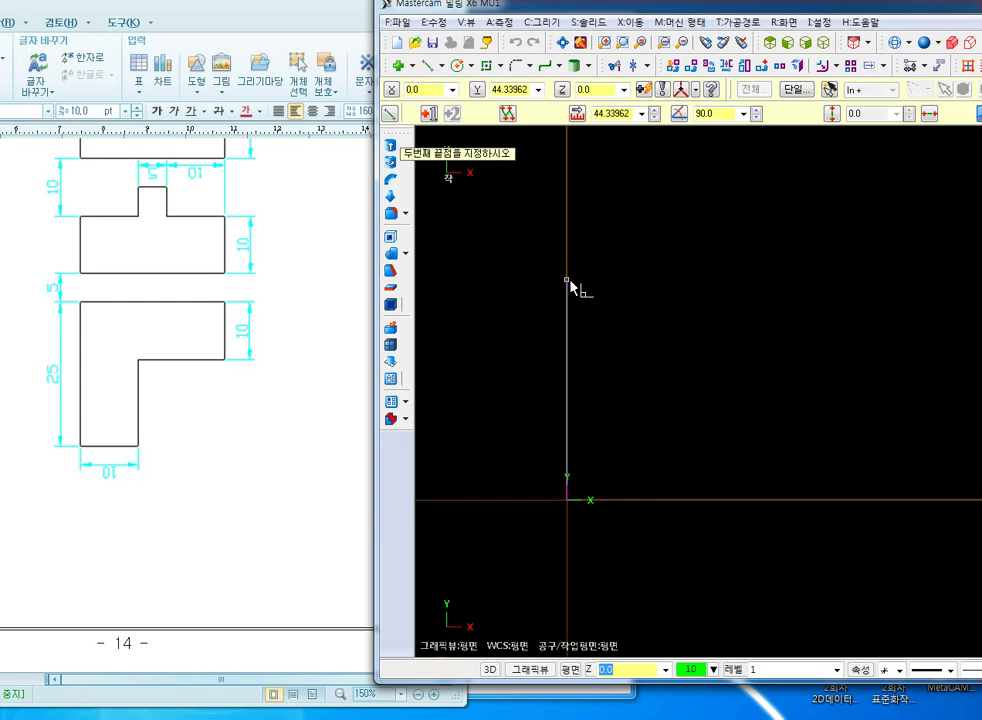
type("l")
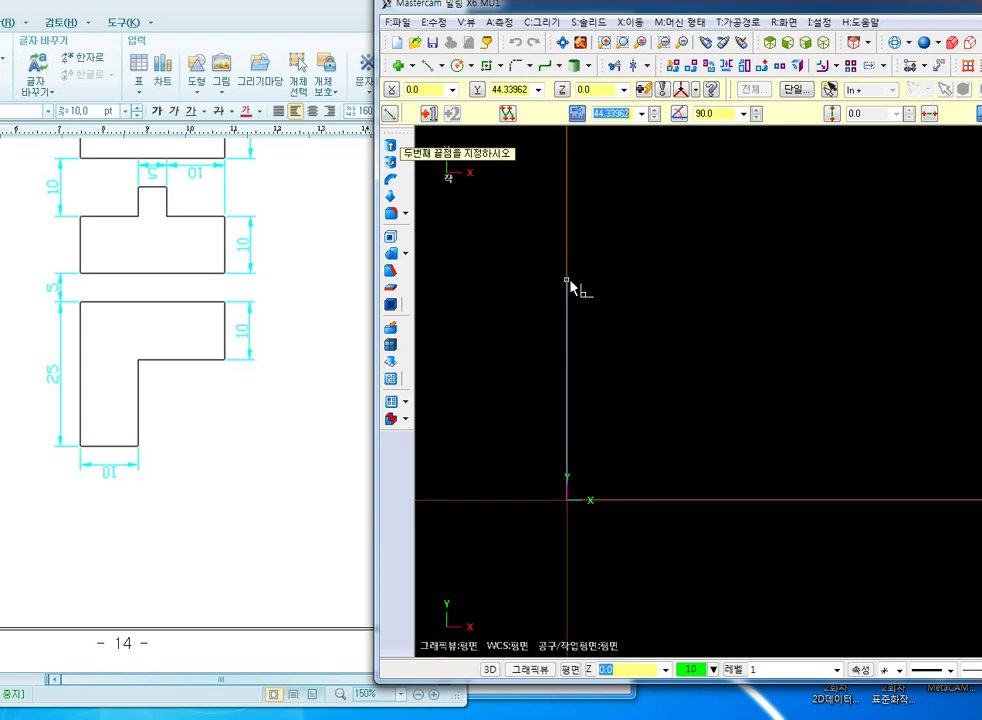
type("25")
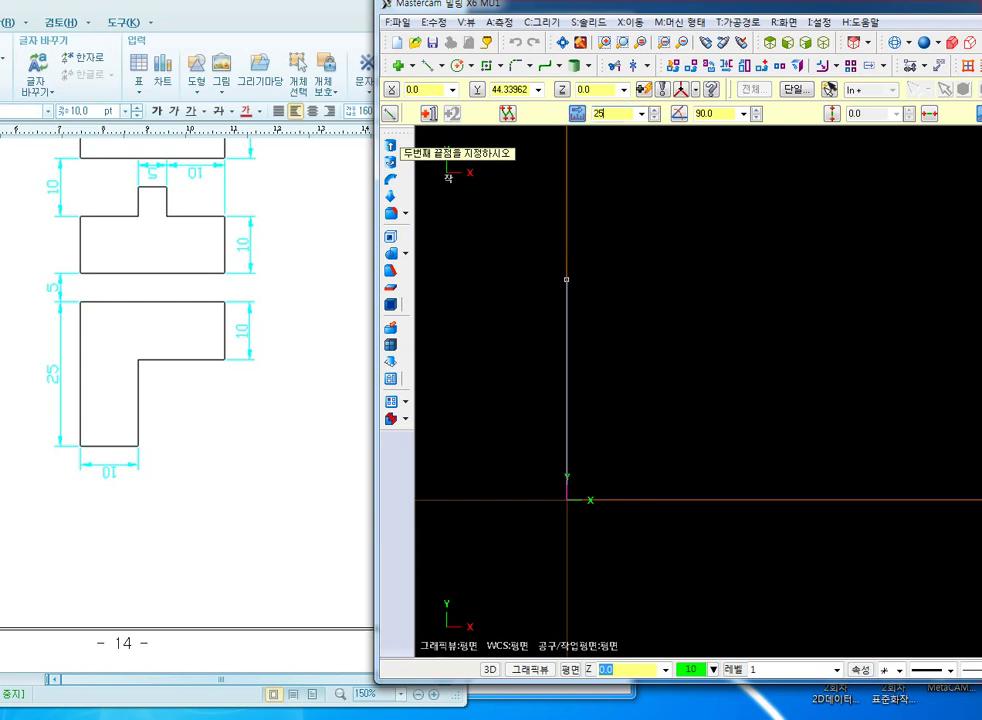
key("Return")
key("alt+a")
type("90")
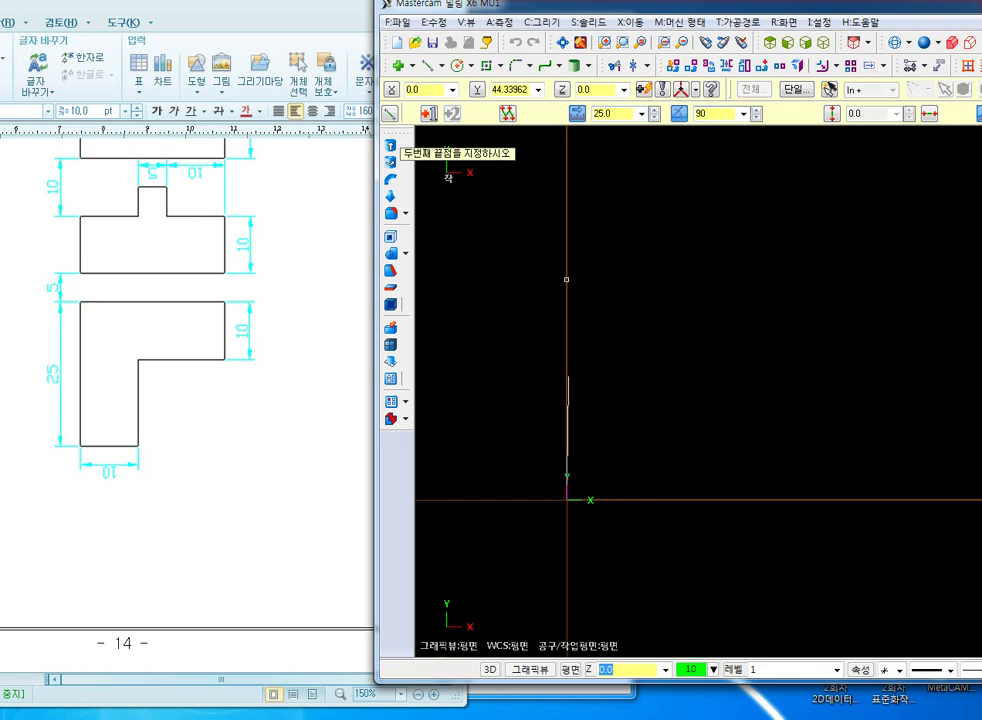
key("Return")
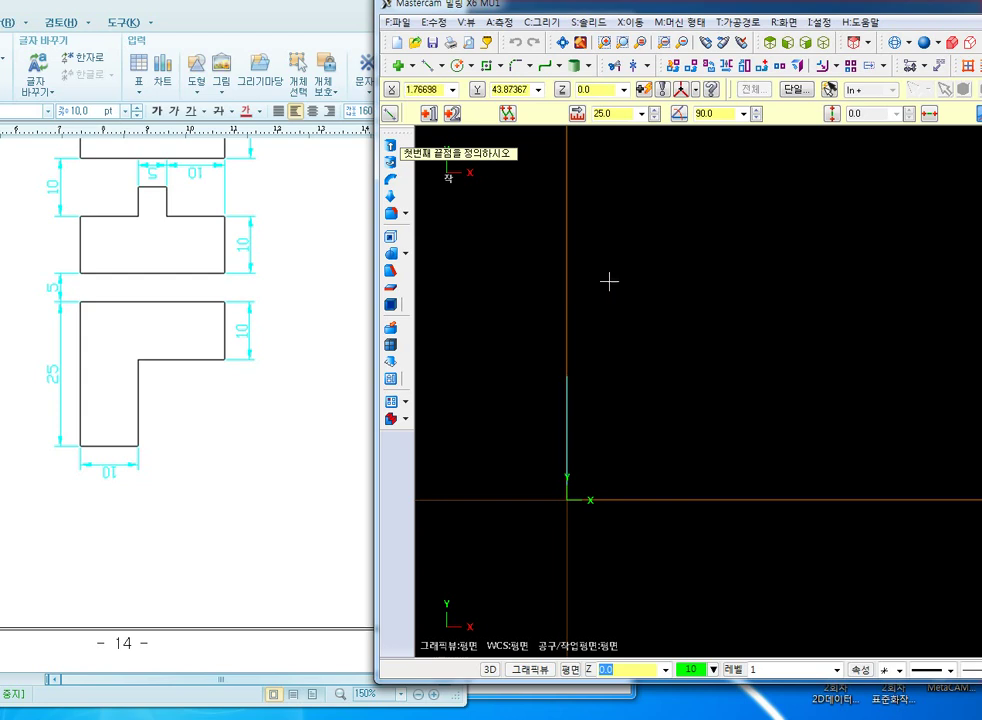
- Draw a horizontal line from the upper end of the 25 mm vertical line using the relative coordinate x25
scroll(657, 436, "up", 3)
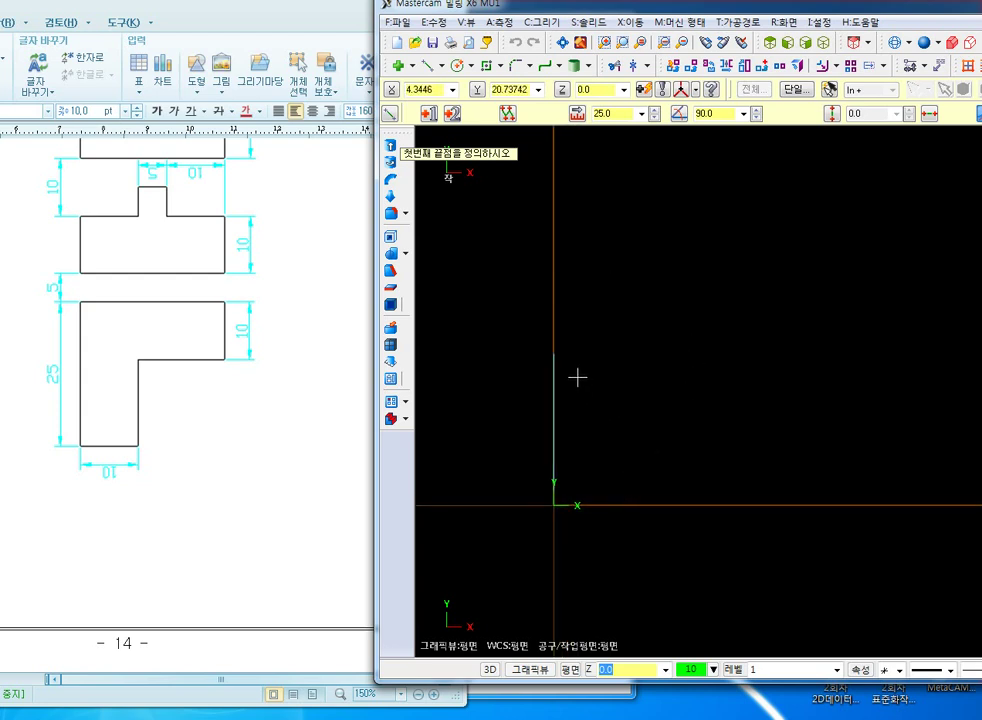
left_click(555, 355)
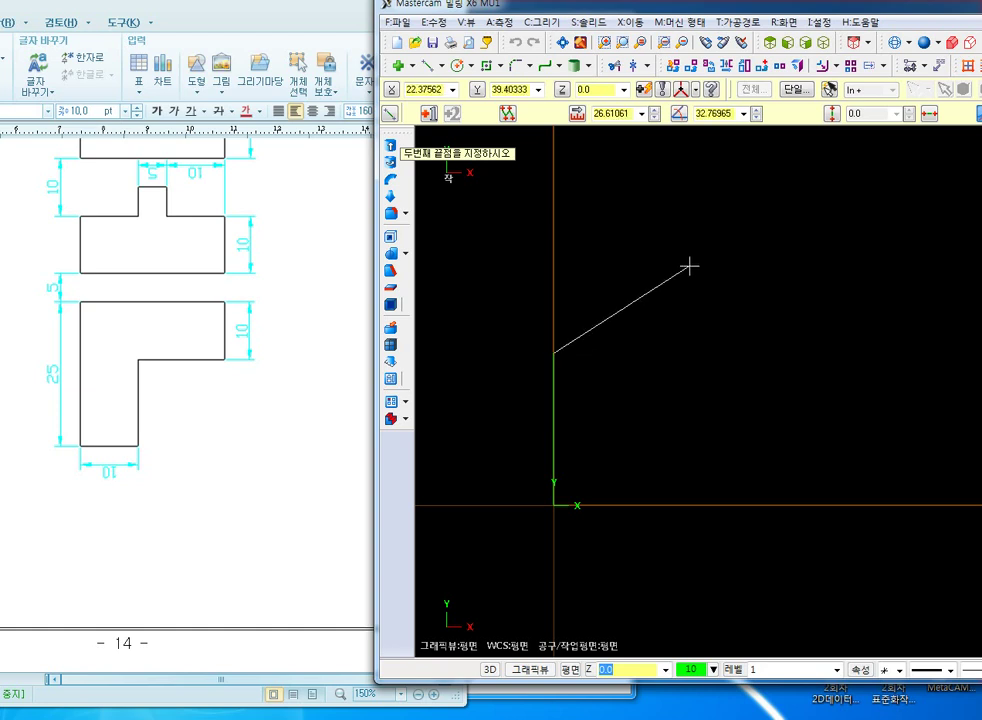
left_click(555, 354)
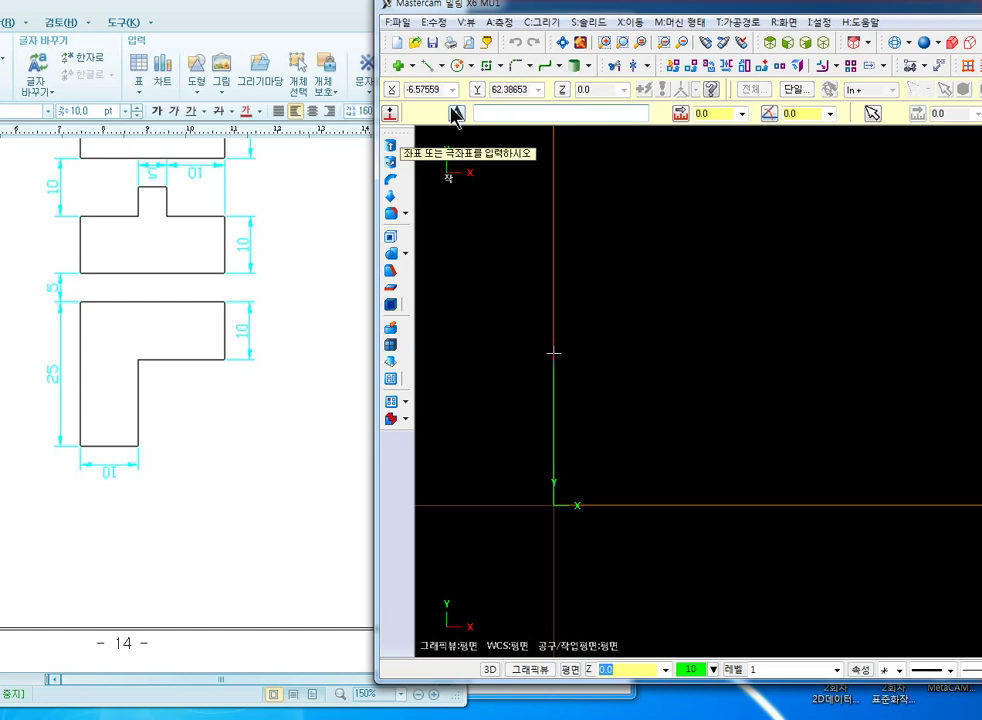
left_click(492, 113)
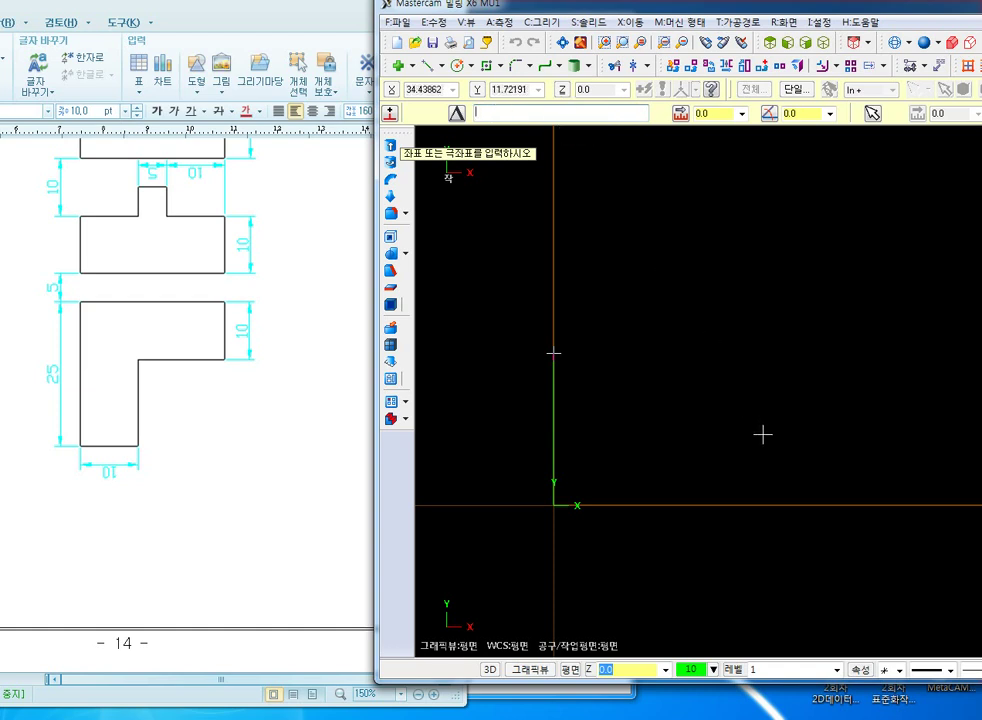
type("x25")
key("Return")
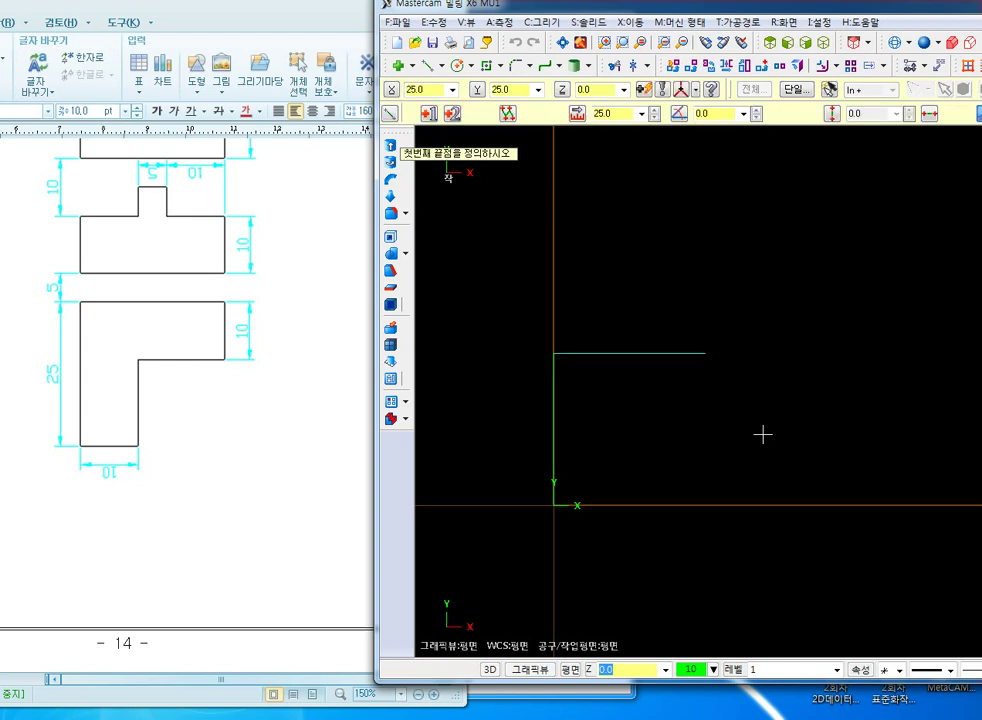
- Continue the L profile from the open end of the upper line with lines at relative coordinates y-10 and x-15
left_click(705, 353)
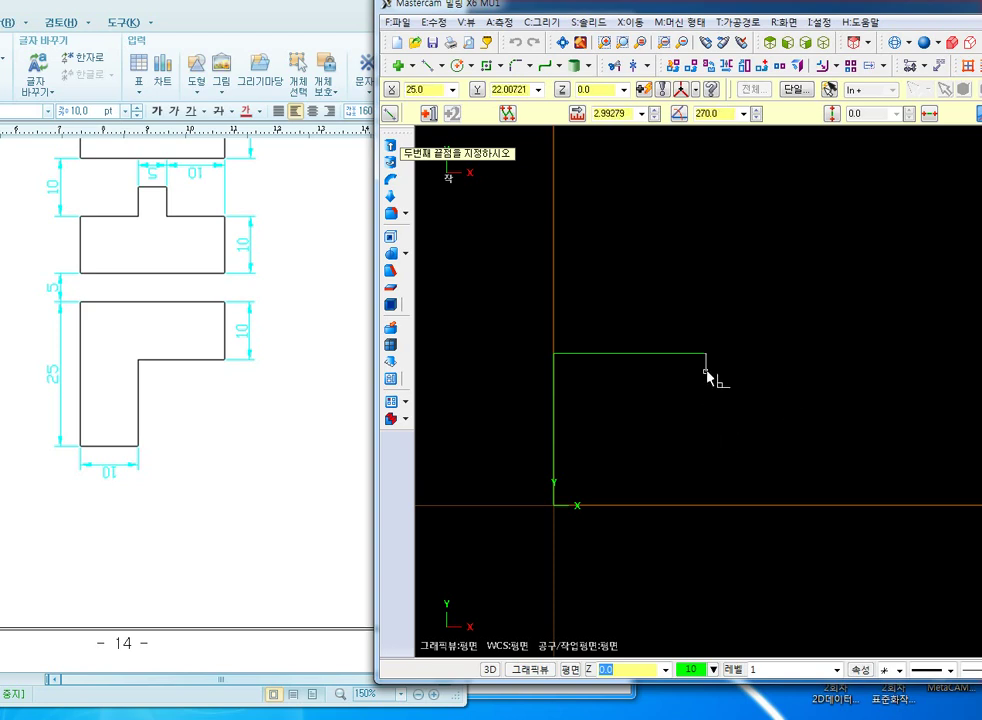
key("space")
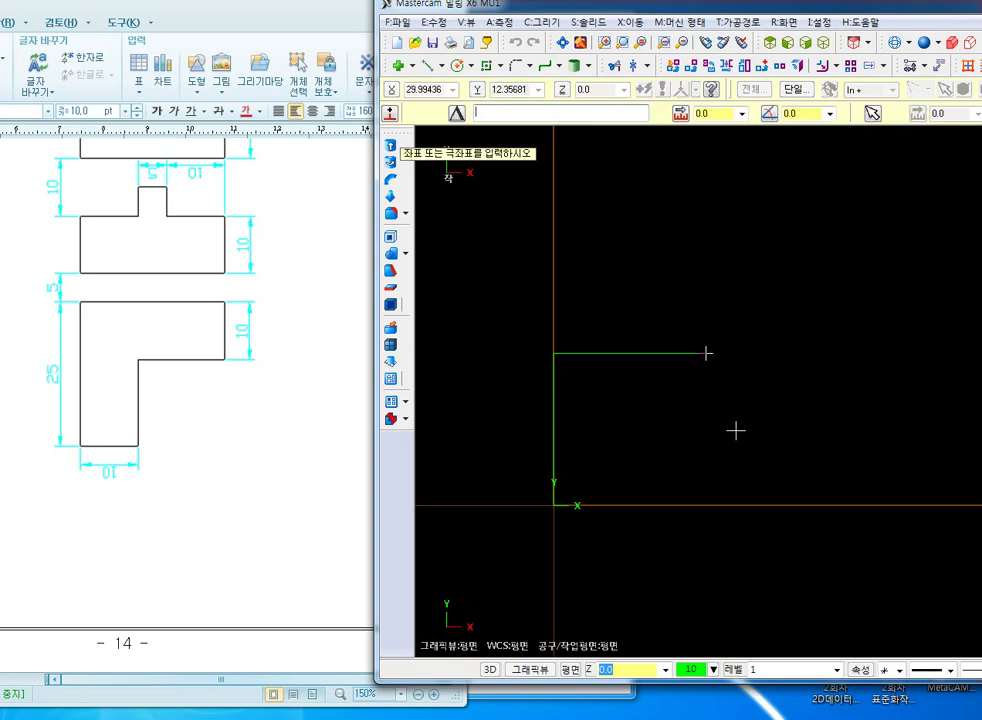
type("y-10")
key("Return")
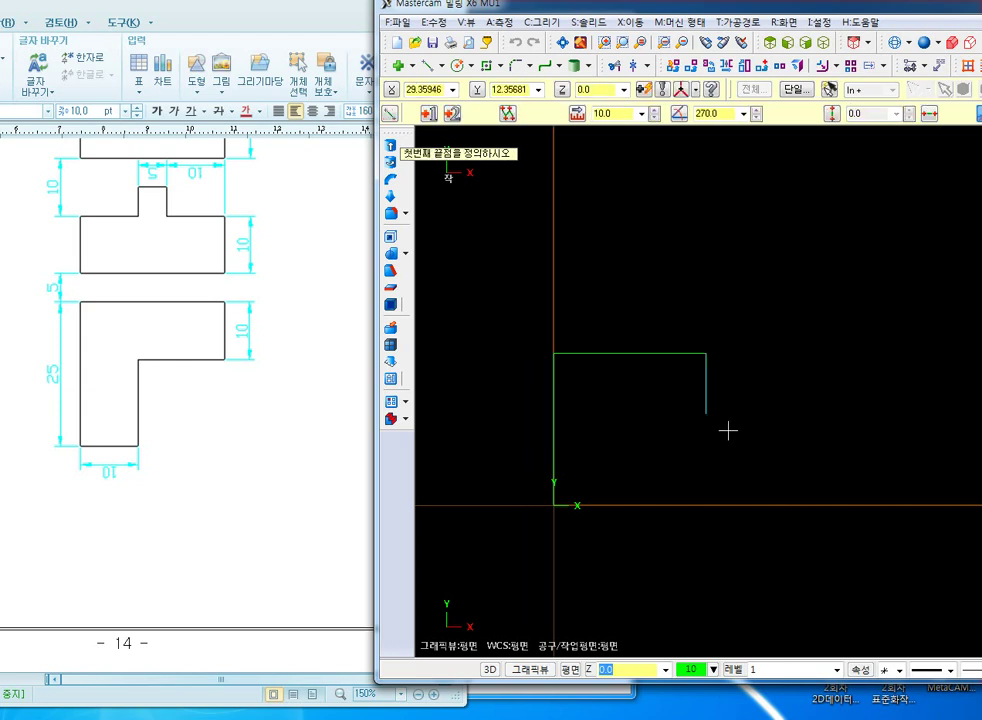
left_click(706, 413)
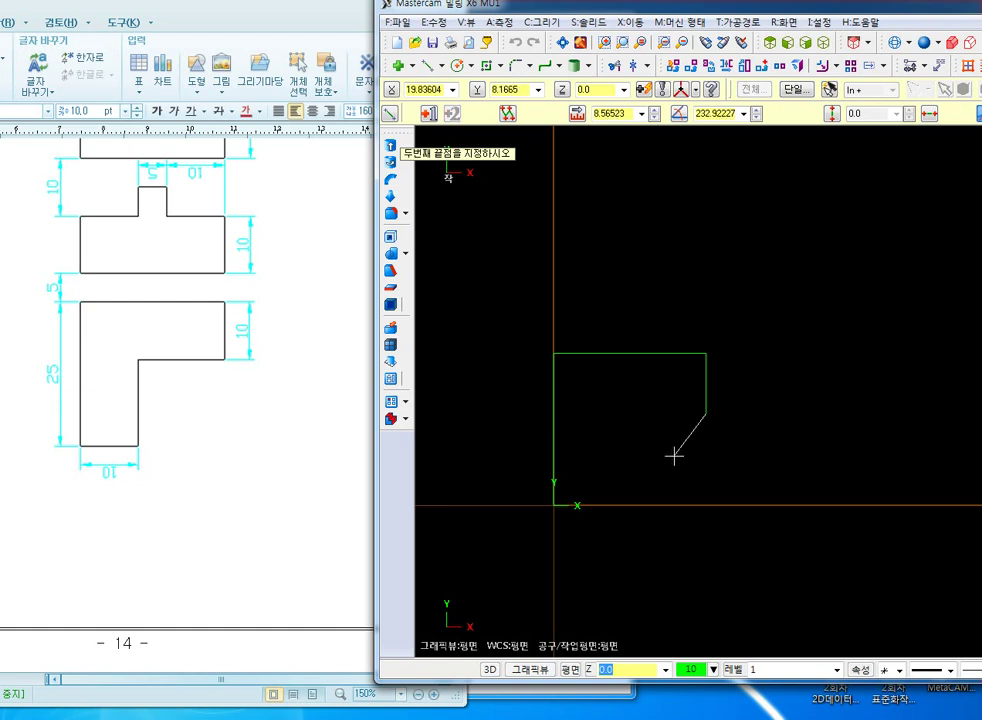
key("space")
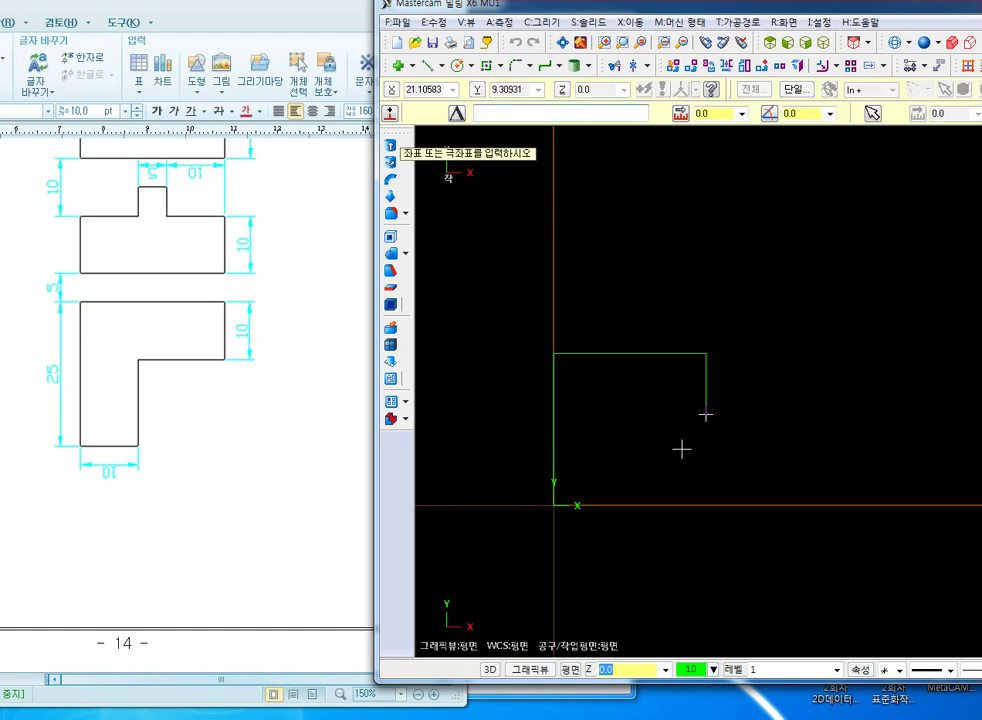
type("x-15")
key("Return")
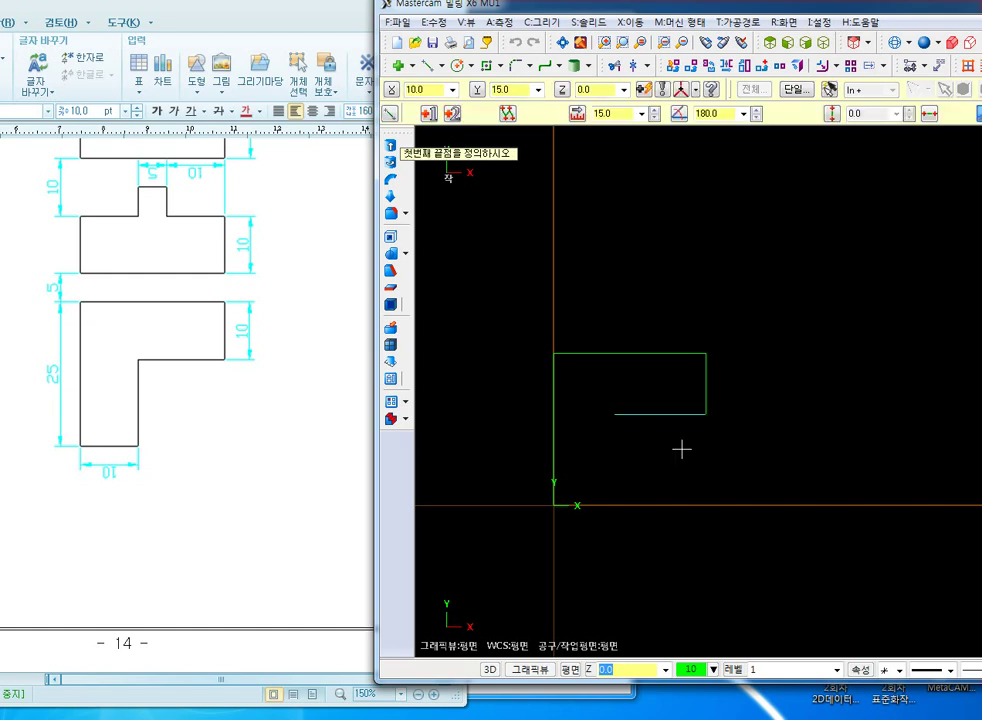
- Draw the inner vertical line with relative coordinate y-15, and close the L profile with a base line back to the origin
left_click(614, 413)
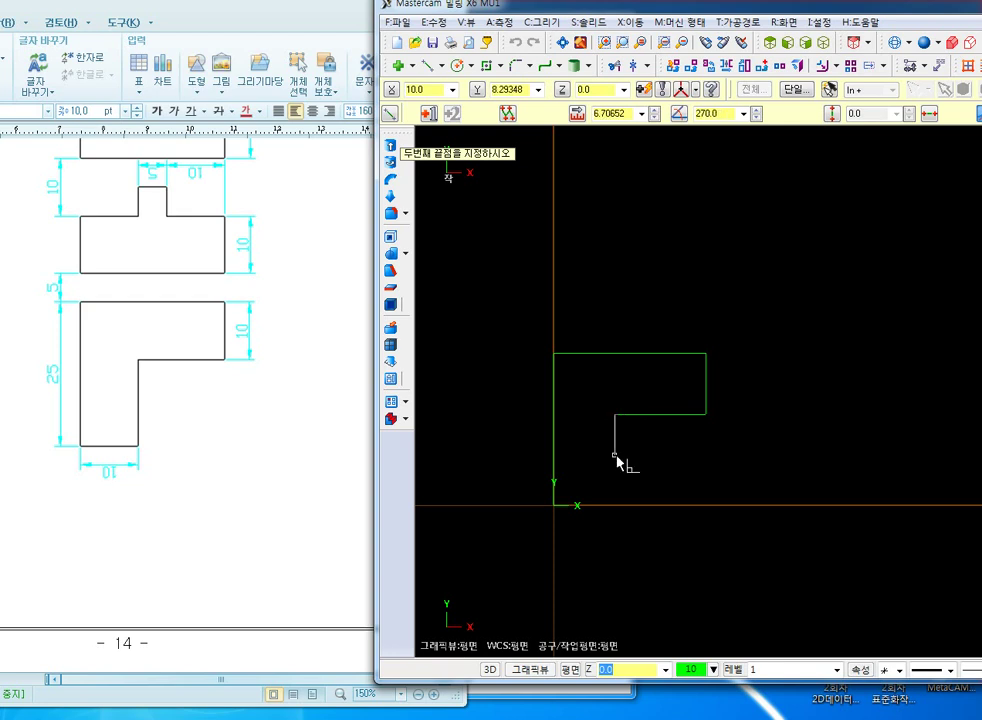
key("space")
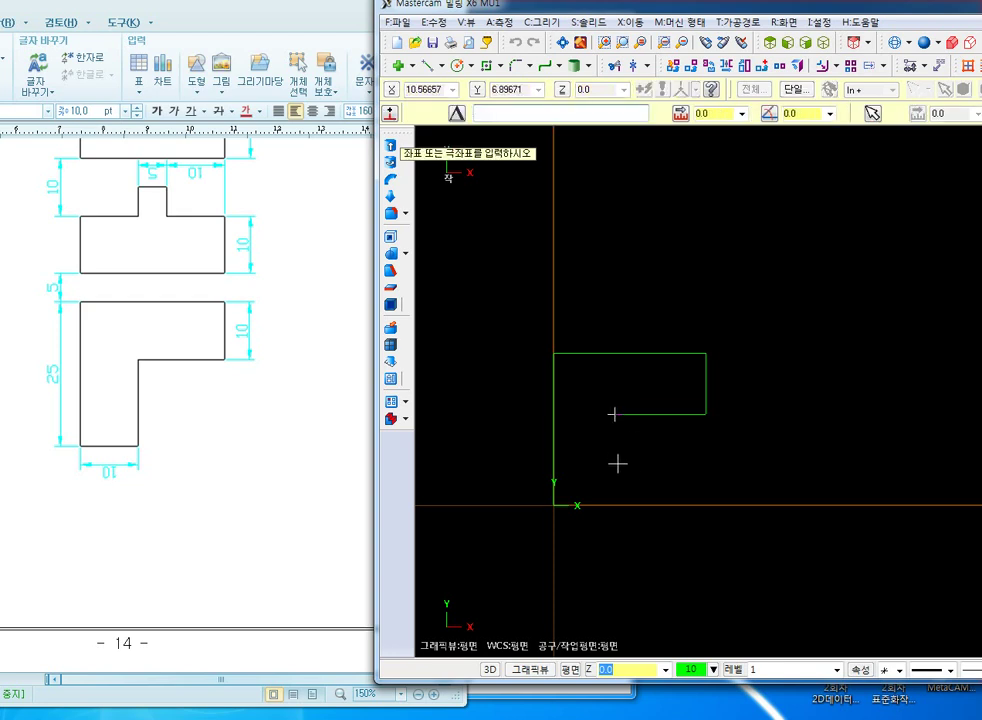
type("y-15")
key("Return")
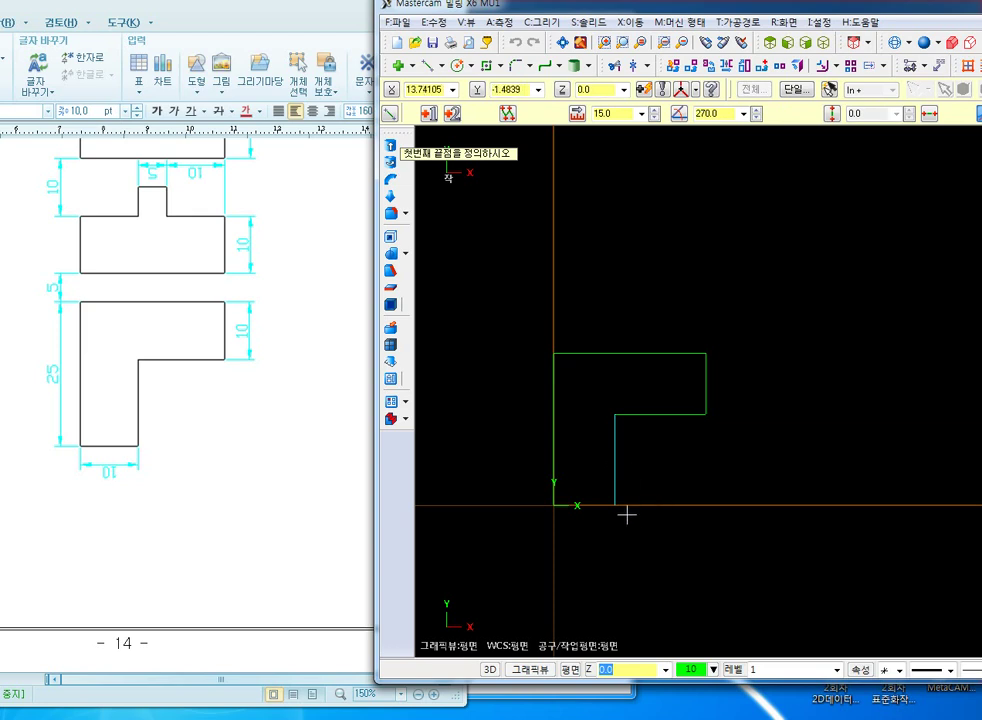
left_click(614, 505)
left_click(554, 505)
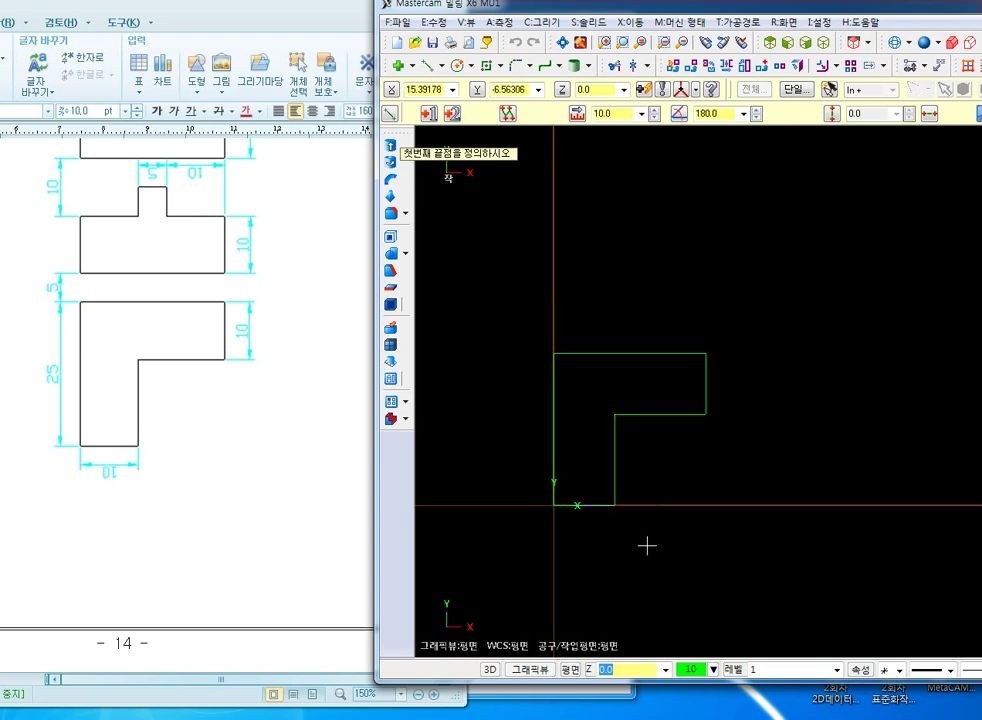
key("Escape")
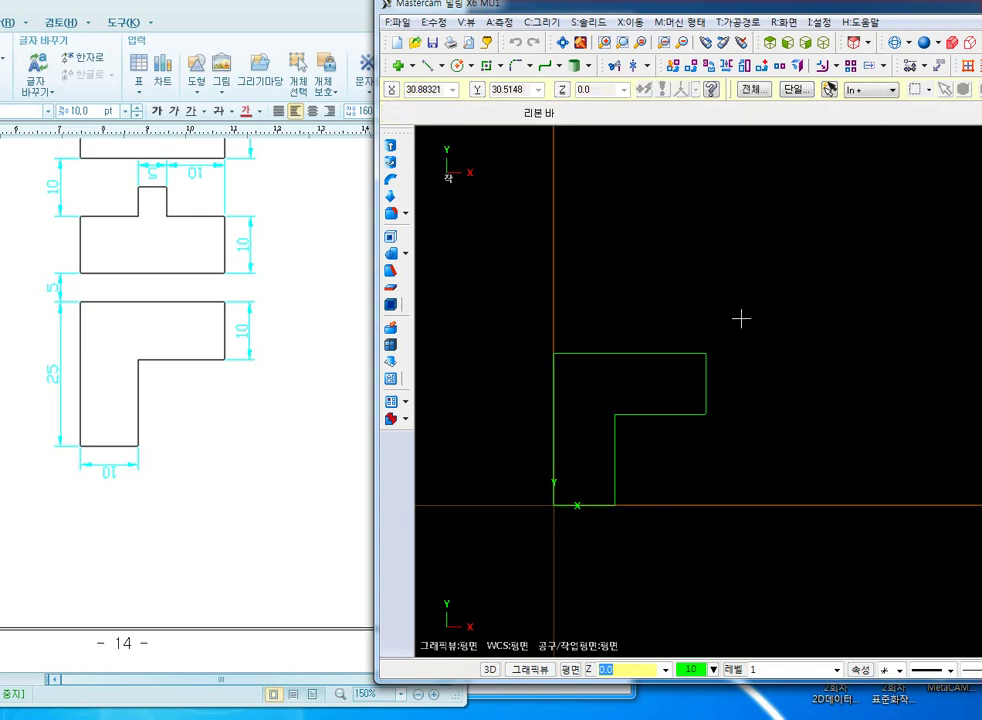
middle_click_drag(710, 293, 677, 324)
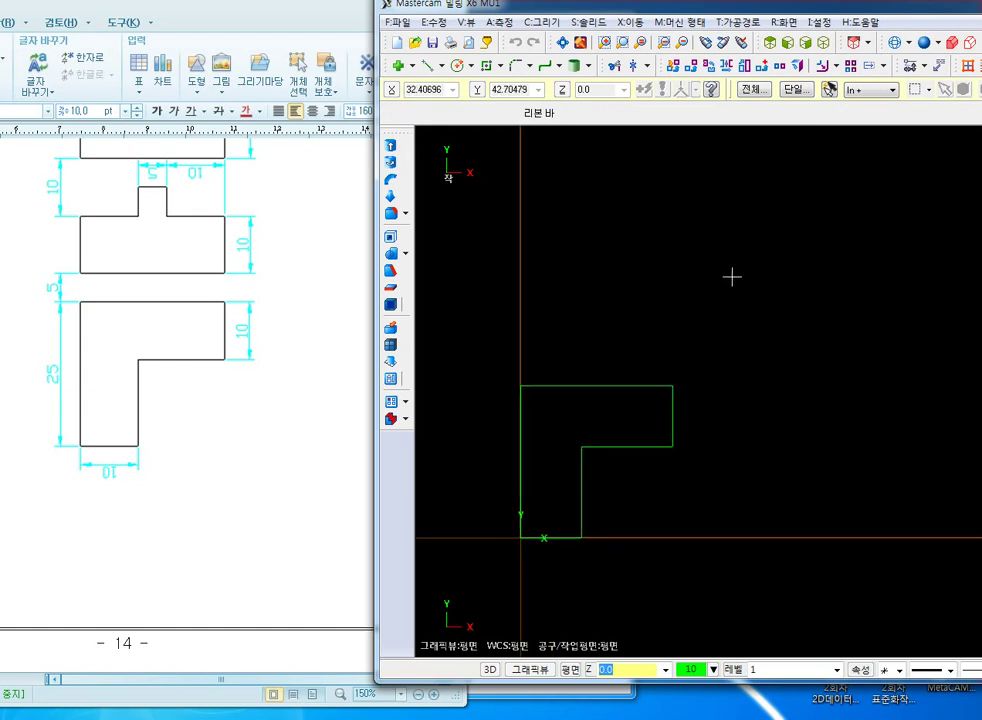
left_click(428, 68)
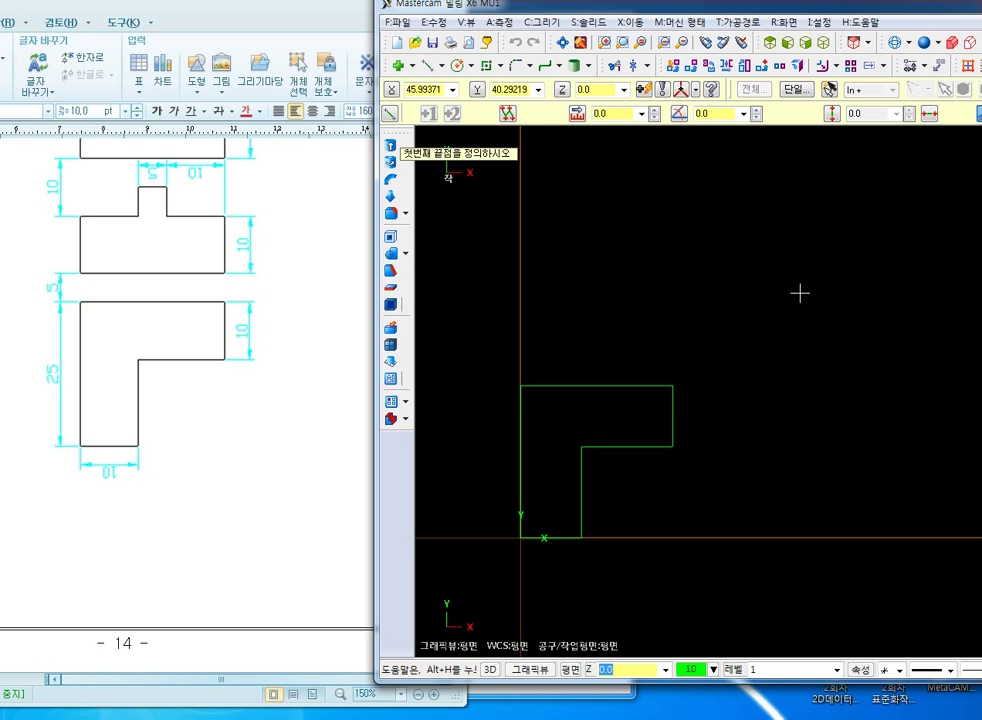
left_click(521, 386)
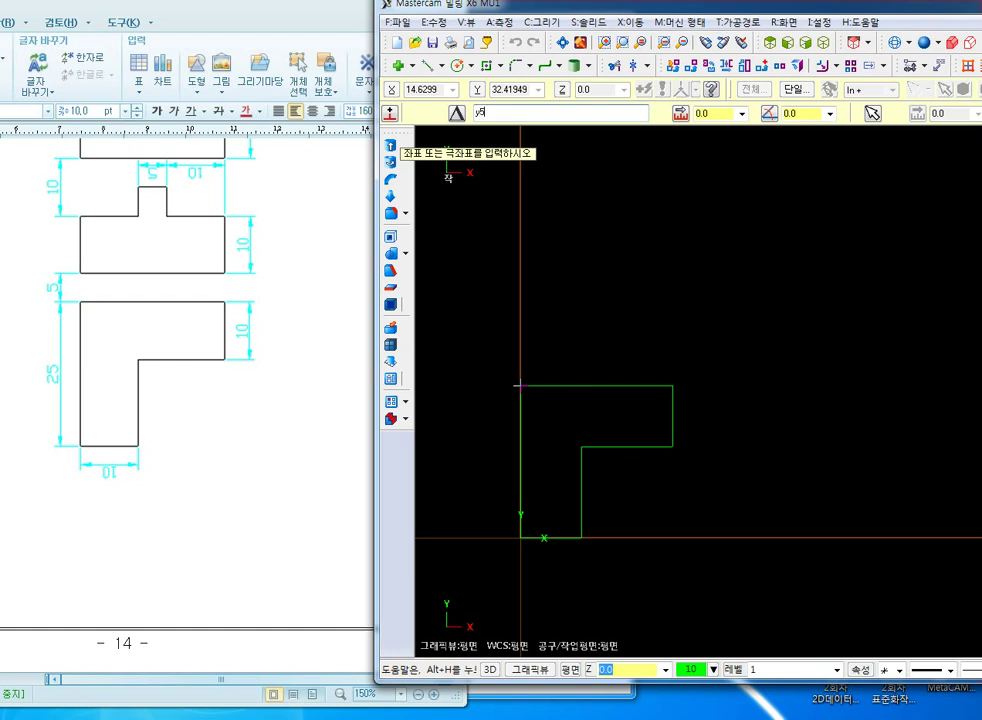
type("y5")
key("Return")
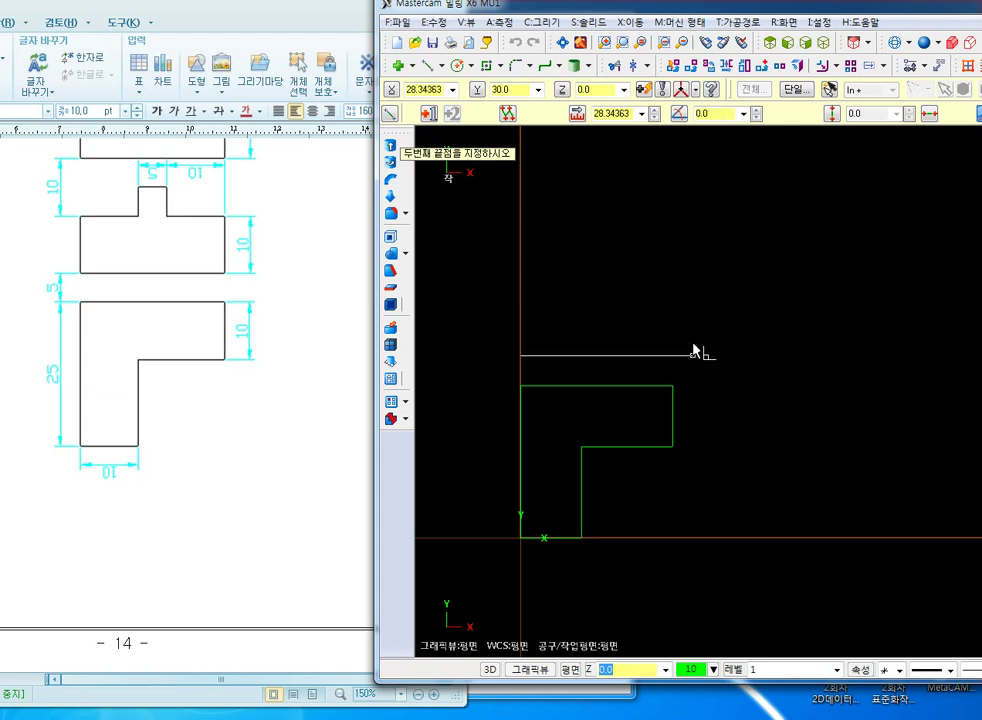
key("Escape")
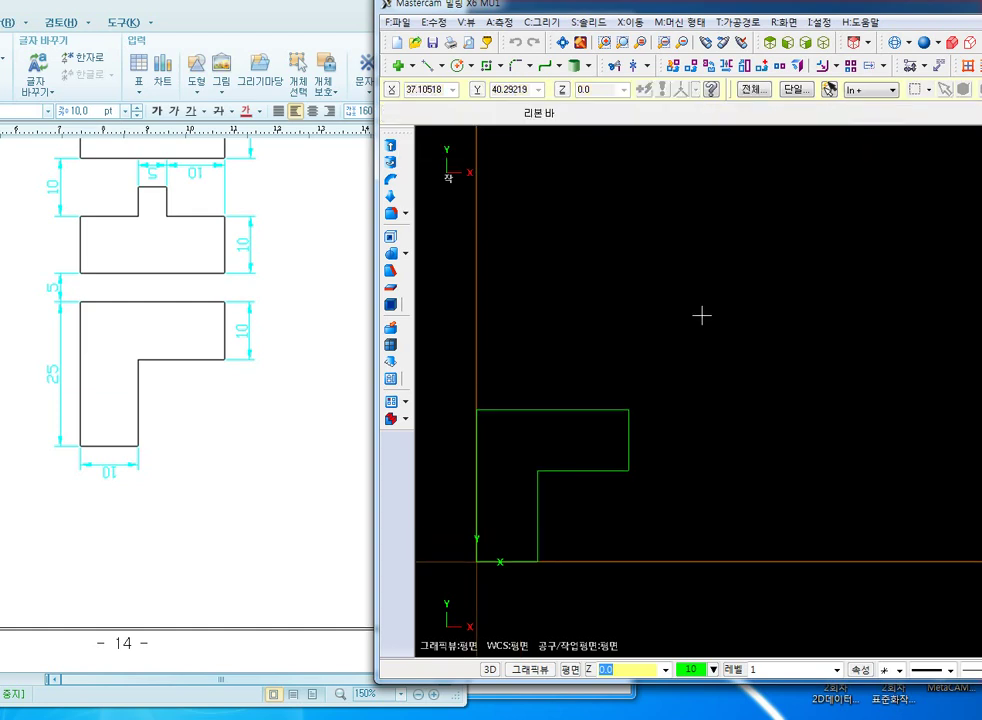
- Try to draw a two-point line in horizontal mode, starting at relative coordinate y30 from the origin with a length of 25 mm
left_click(430, 67)
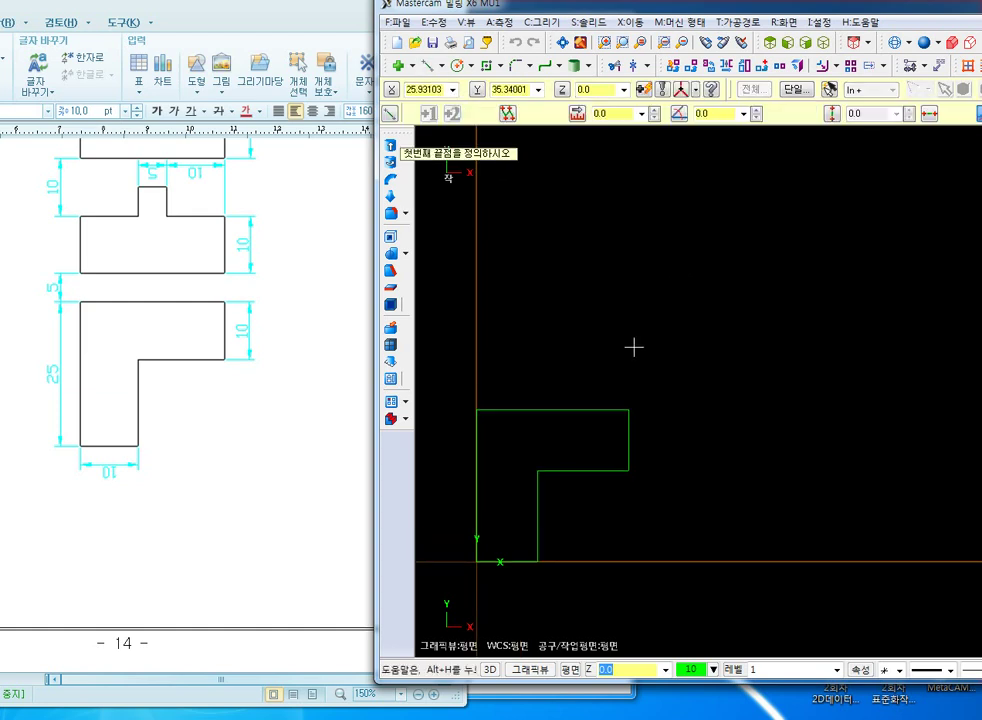
left_click_drag(771, 12, 683, 8)
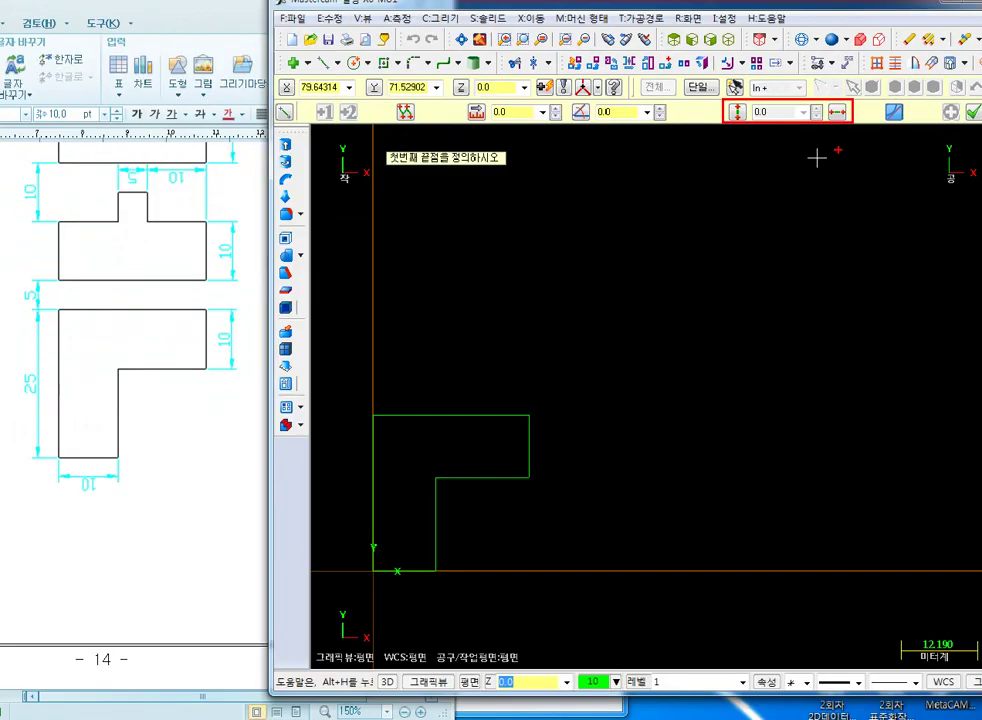
left_click(742, 108)
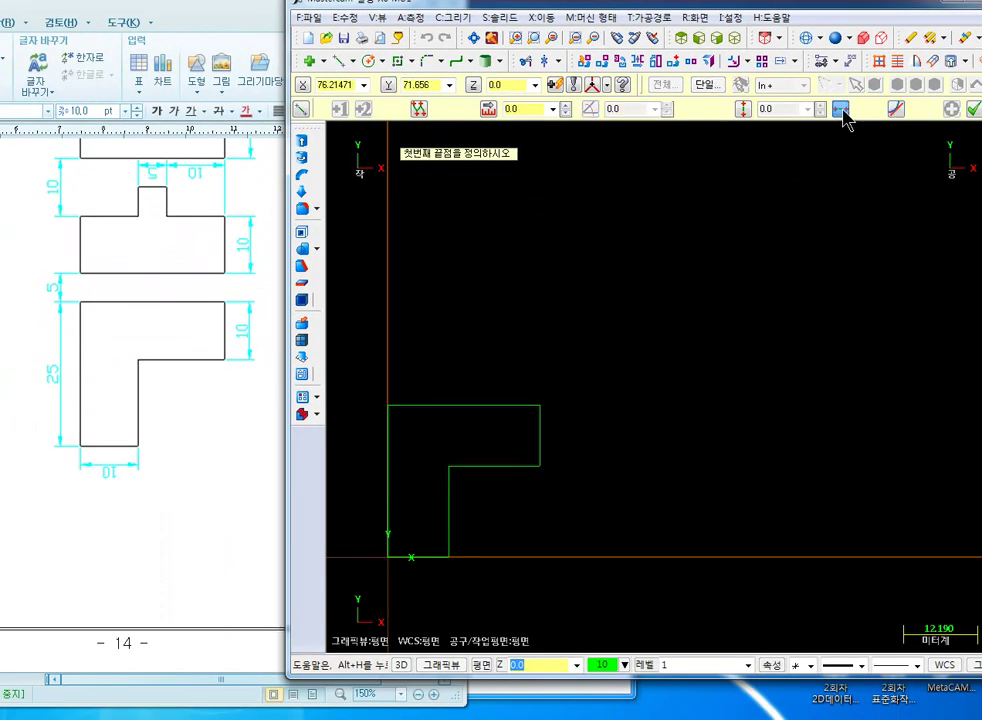
left_click(841, 110)
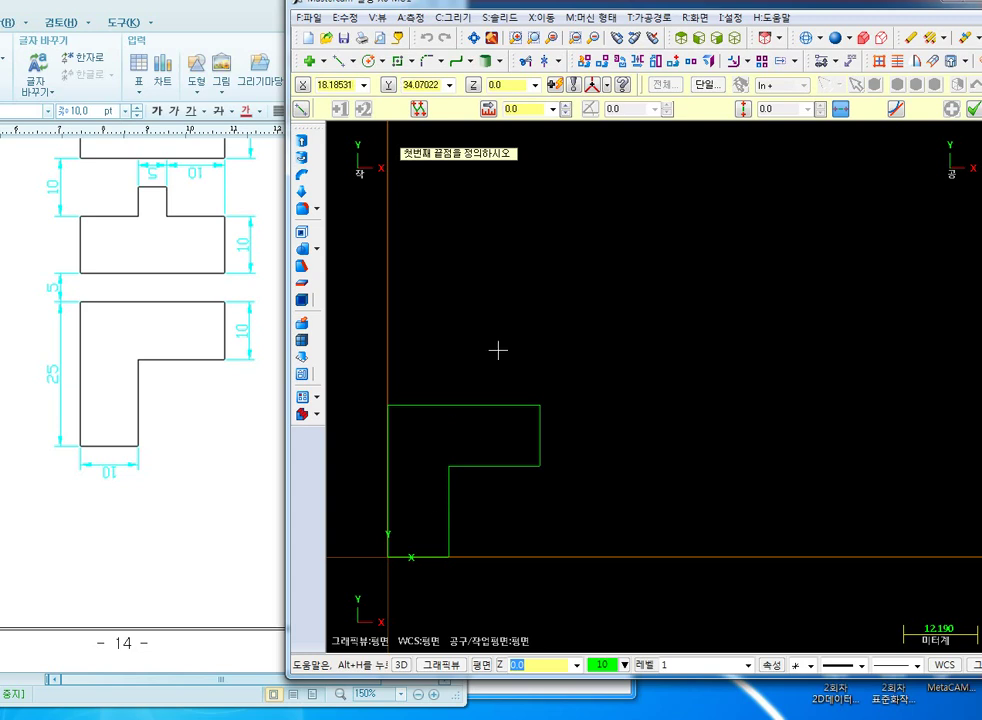
key("space")
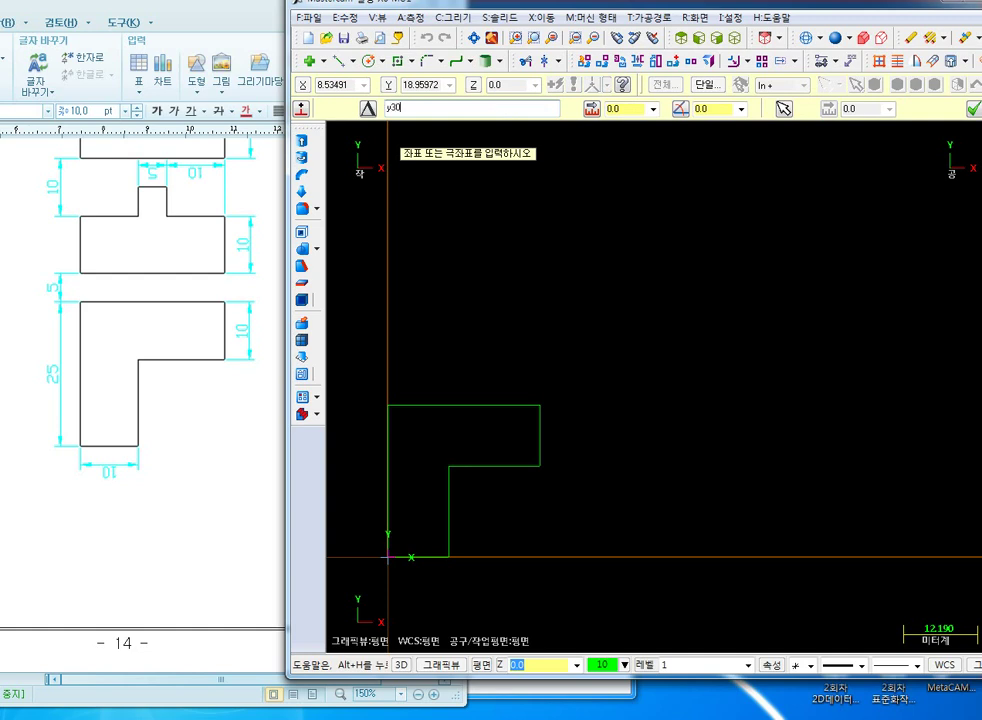
type("y30")
key("Return")
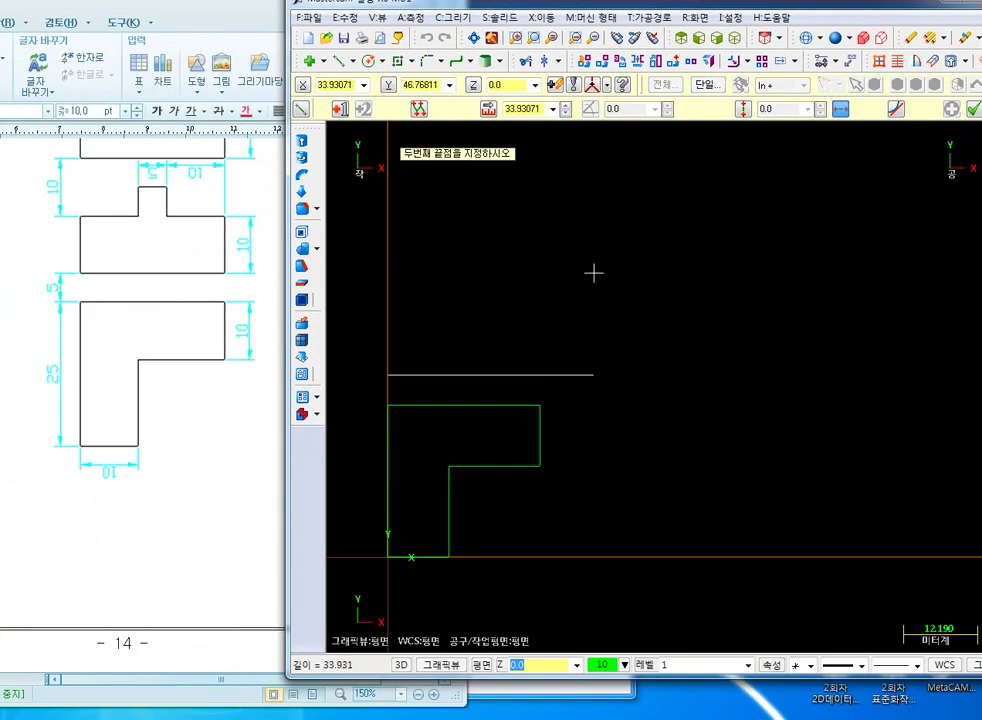
key("l")
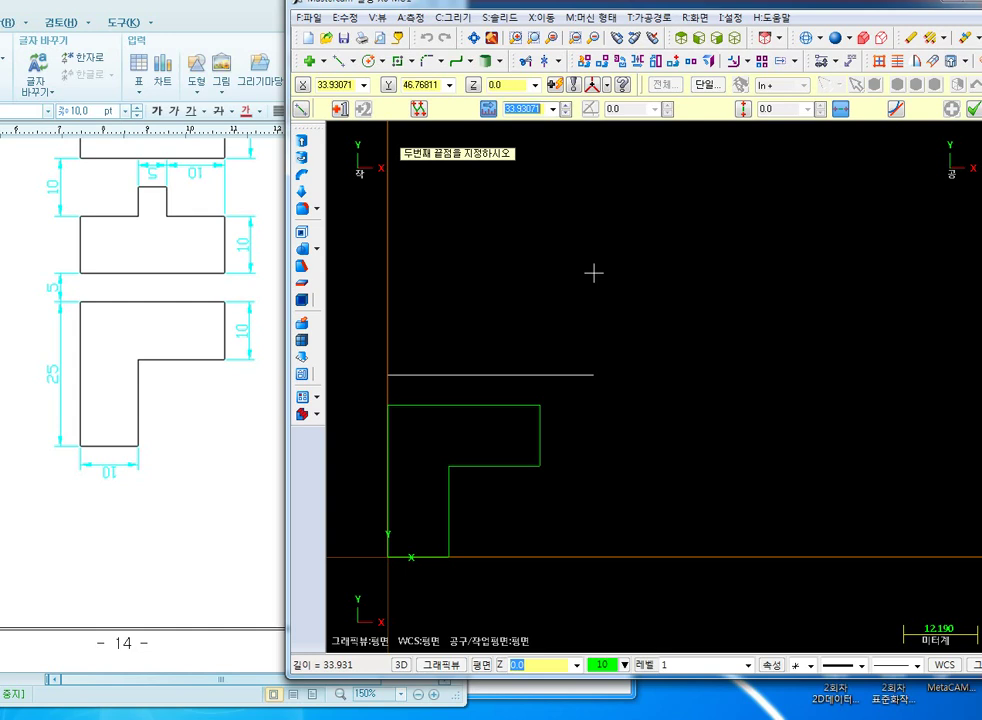
type("25")
key("Return")
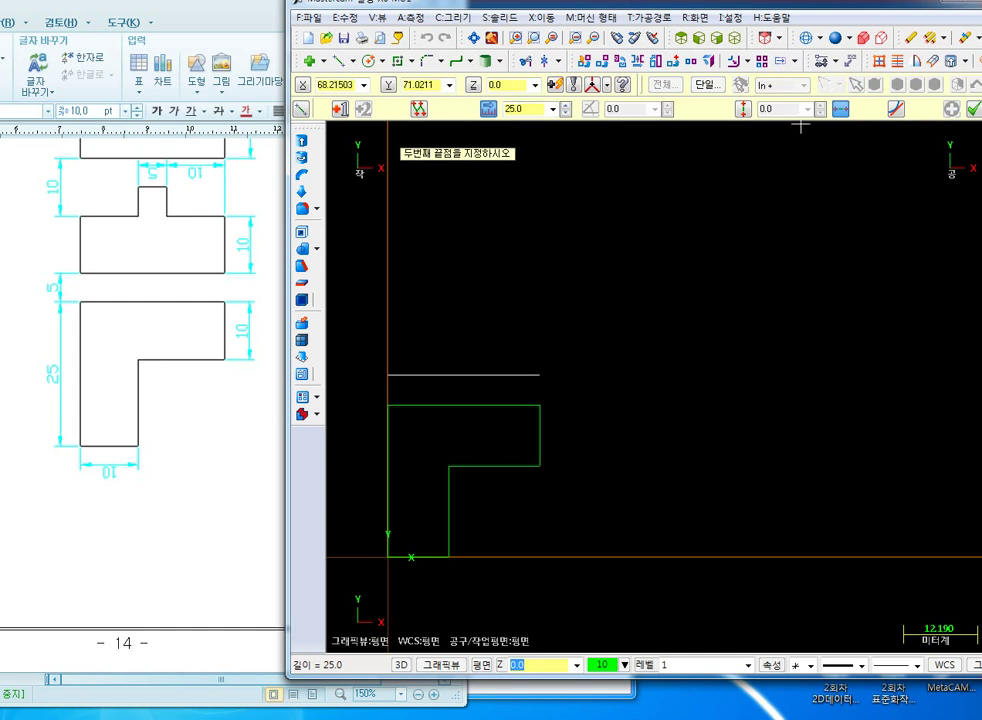
left_click(974, 111)
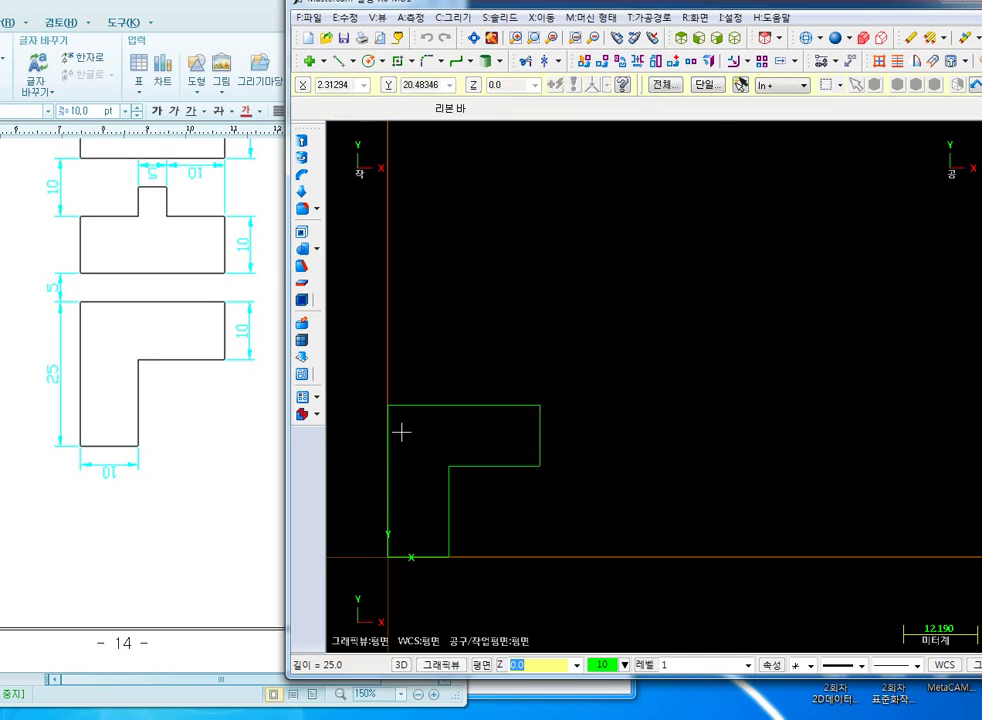
- Maximize the CAD window over the textbook document
scroll(410, 427, "up", 1)
scroll(412, 425, "down", 1)
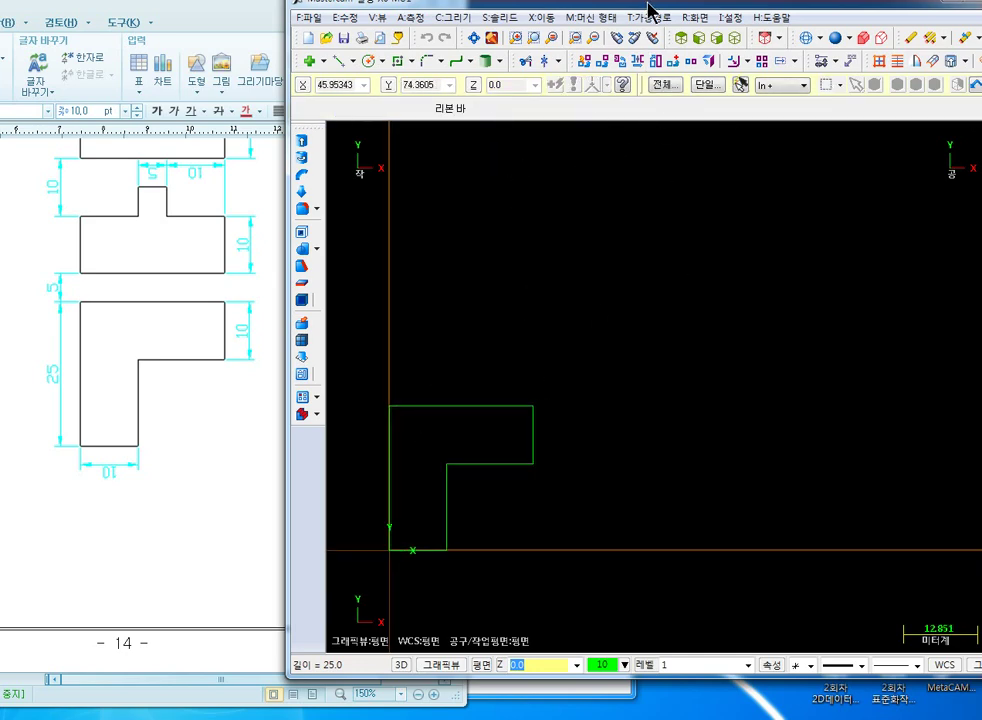
left_click_drag(651, 10, 546, 8)
left_click(871, 5)
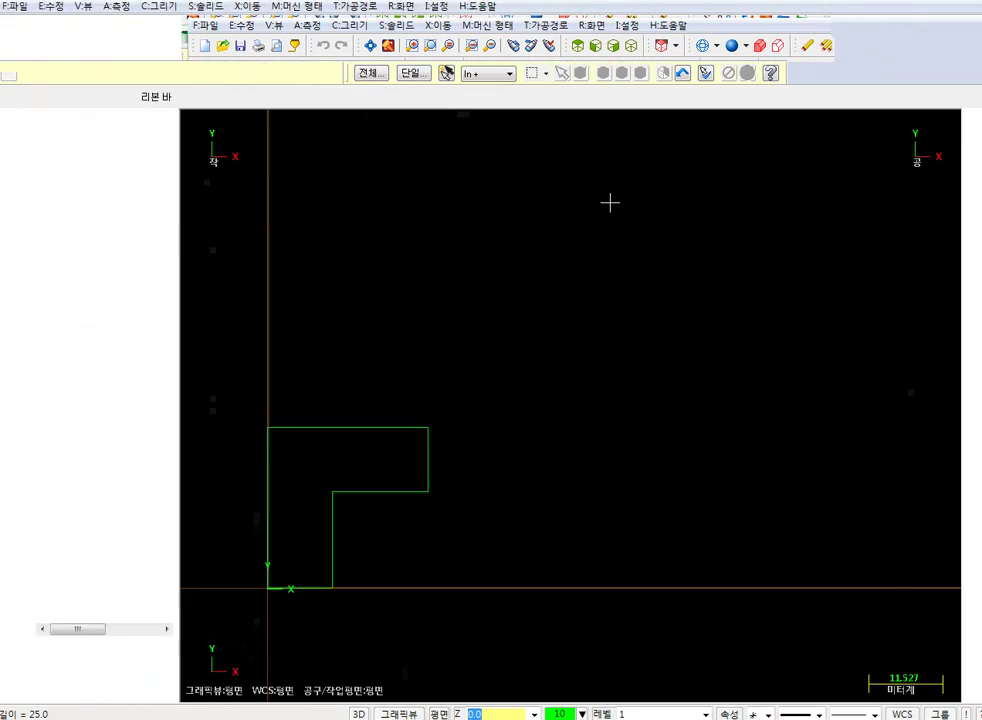
left_click(46, 50)
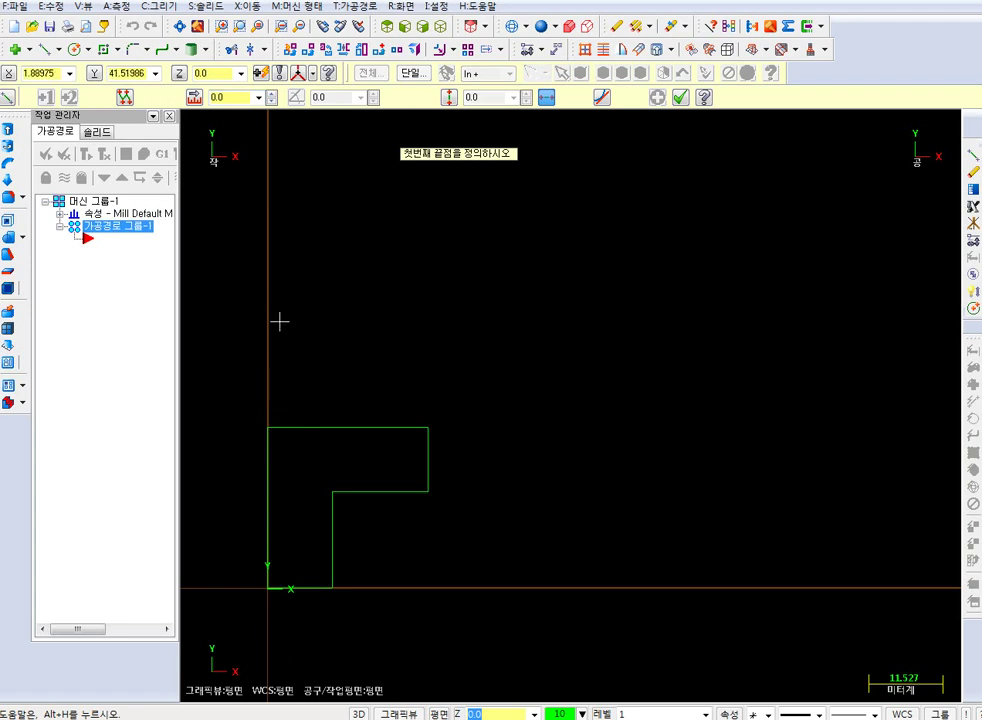
left_click(274, 596)
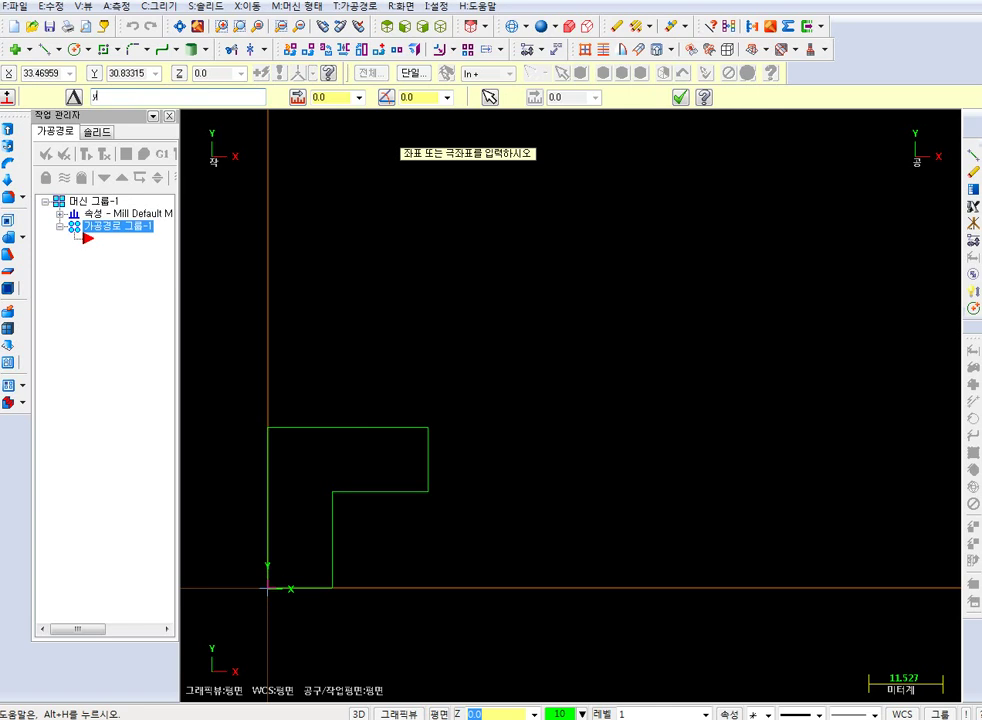
key("BackSpace")
key("Escape")
key("Escape")
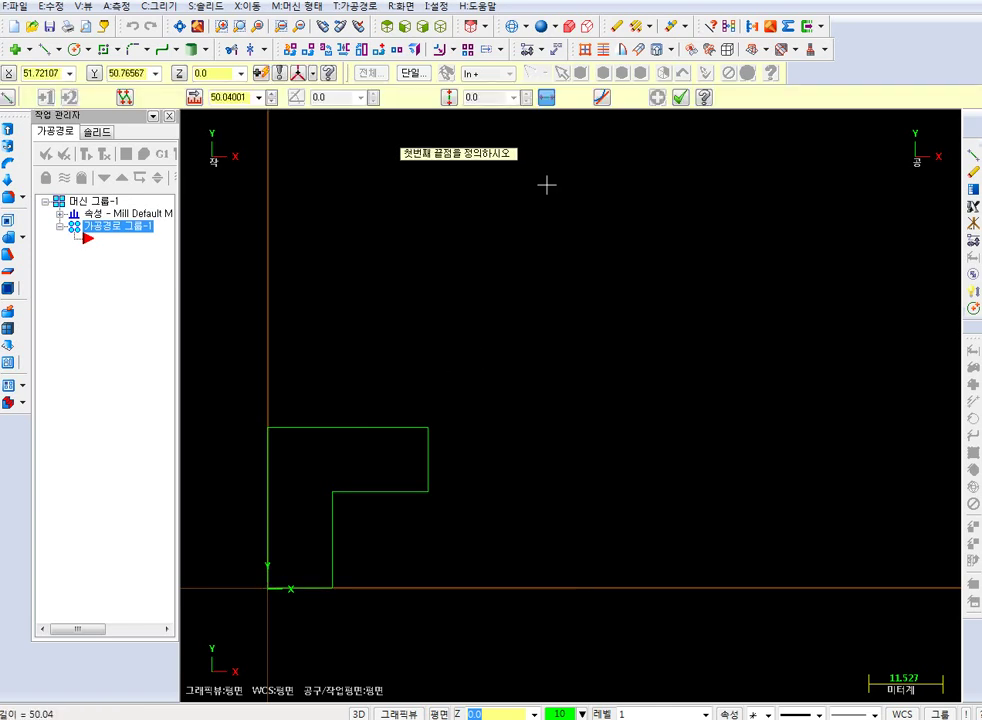
- Draw a two-point line in horizontal mode, 25 mm long, starting 30 mm above the origin at Y 30
left_click(48, 50)
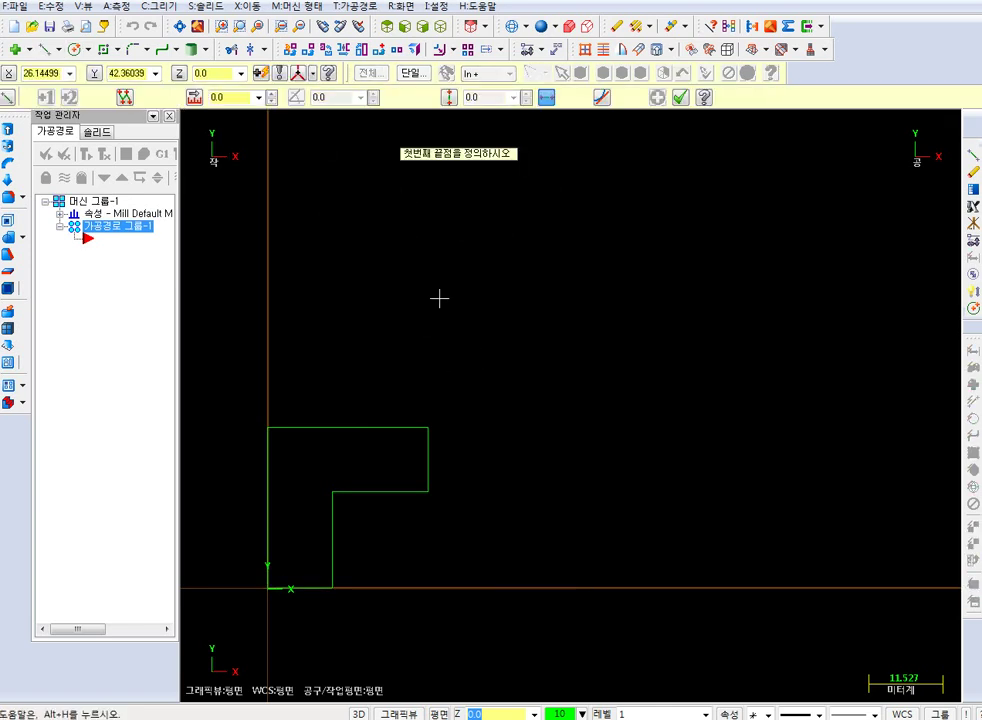
left_click(268, 588)
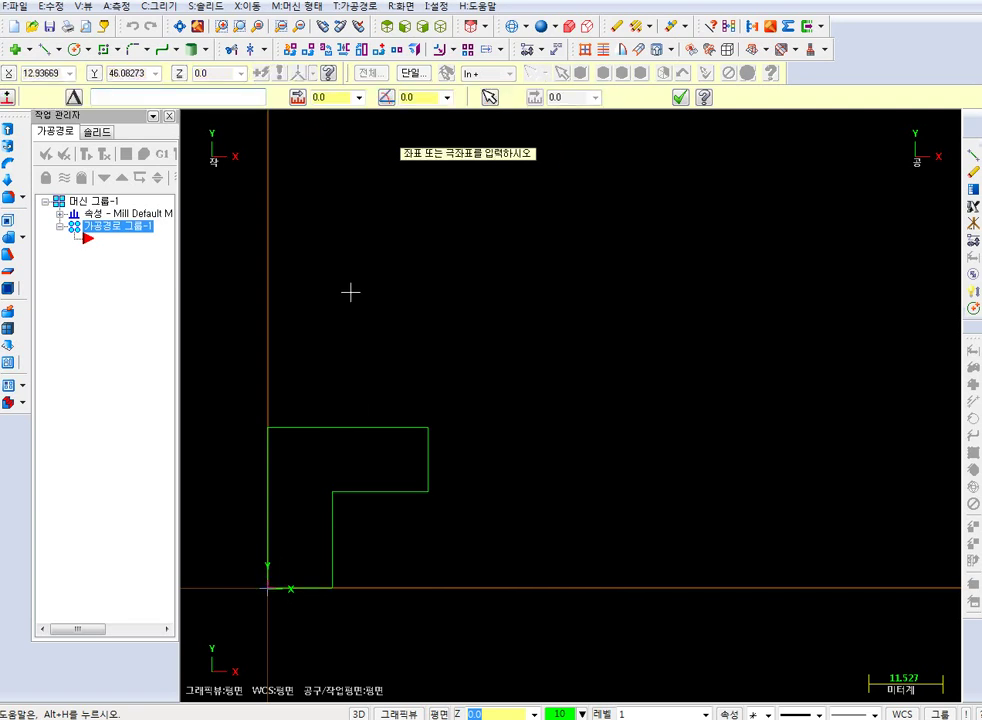
key("Return")
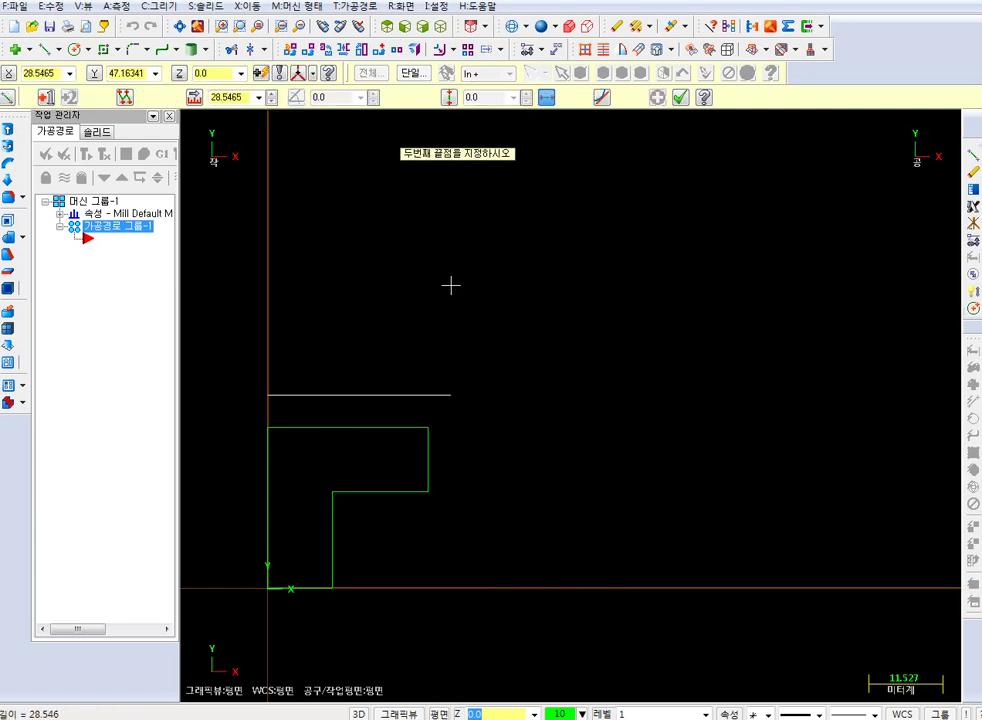
type("25")
key("Return")
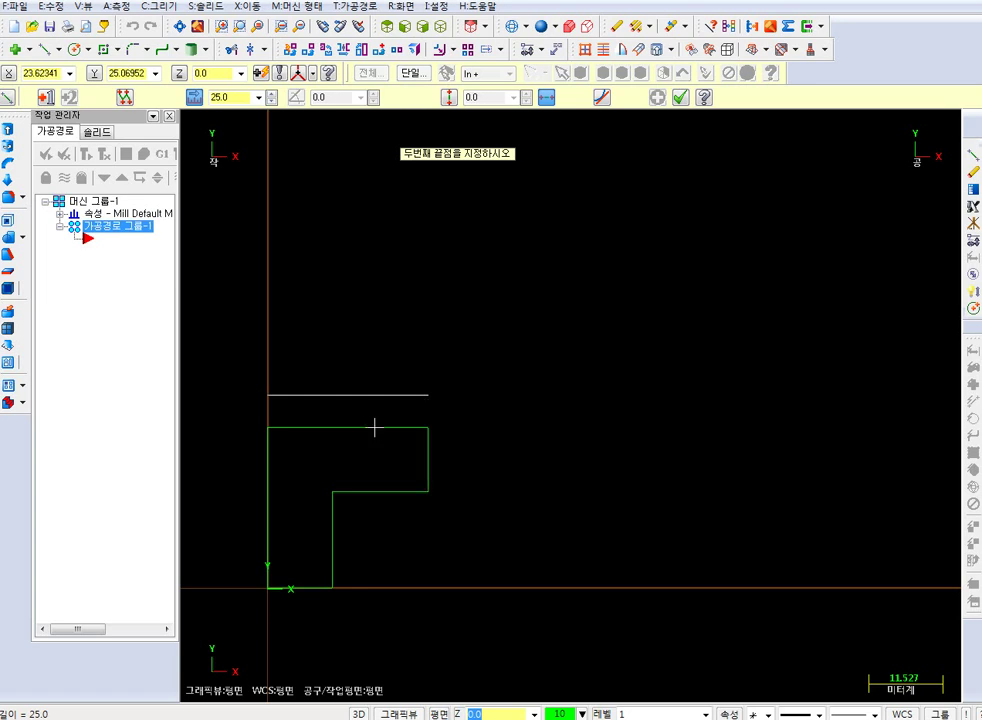
left_click(429, 427)
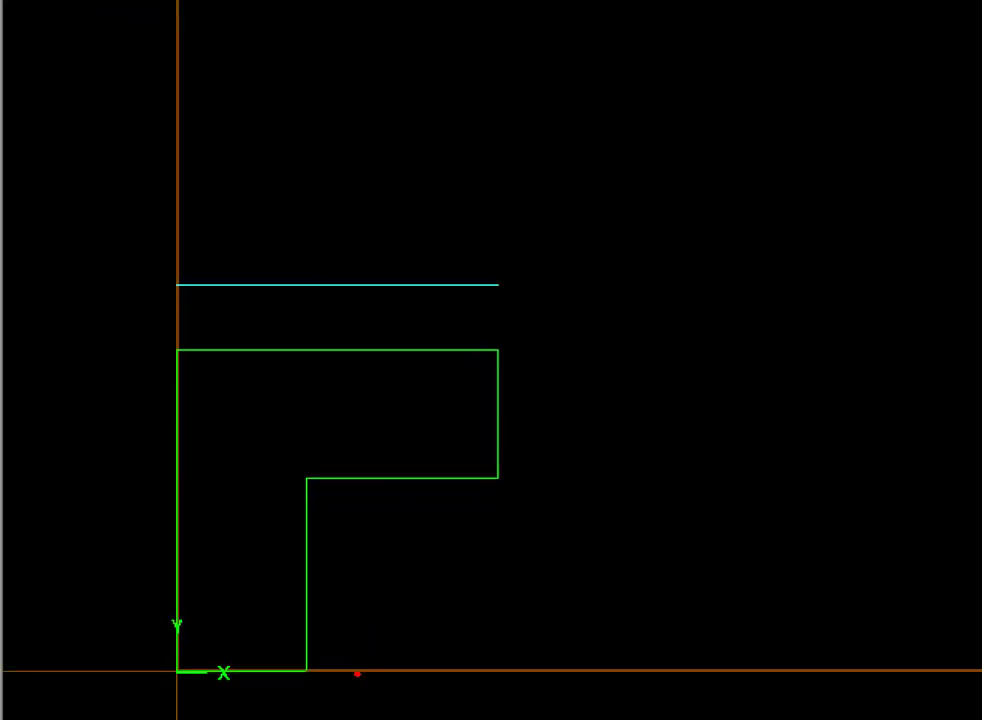
mouse_move(357, 673)
left_mouse_down()
mouse_move(326, 478)
mouse_move(326, 350)
left_mouse_up()
mouse_move(343, 60)
left_mouse_down()
mouse_move(348, 153)
mouse_move(331, 201)
mouse_move(363, 172)
left_mouse_up()
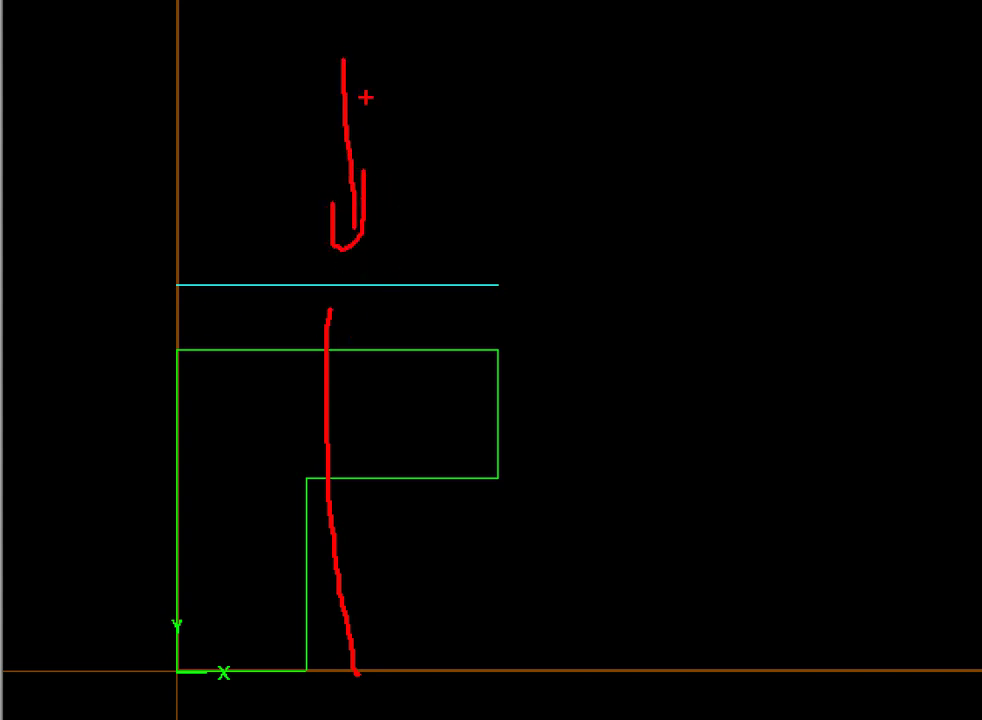
left_click_drag(402, 631, 381, 351)
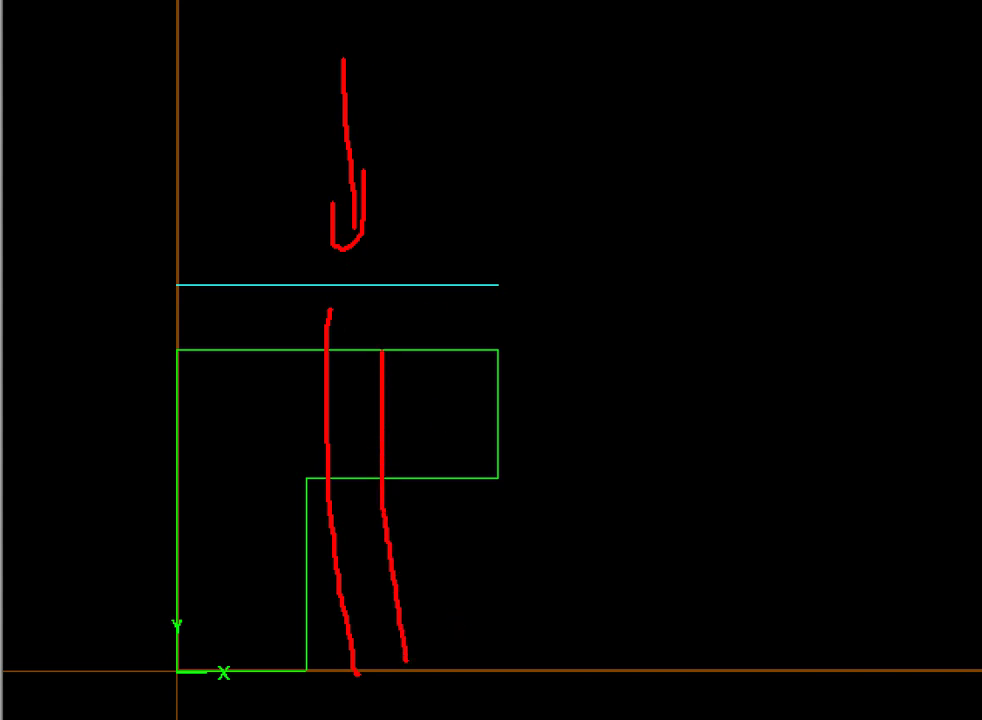
key("Escape")
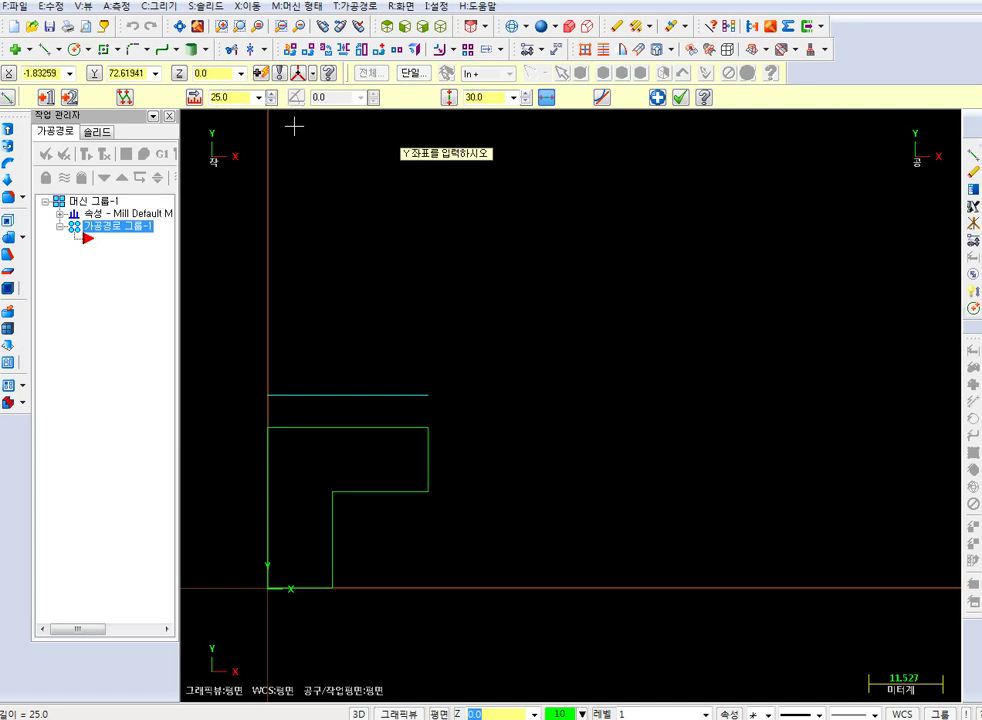
- Try Y coordinates 40, 20 and 50 for the new horizontal line, and delete that line
left_click(492, 97)
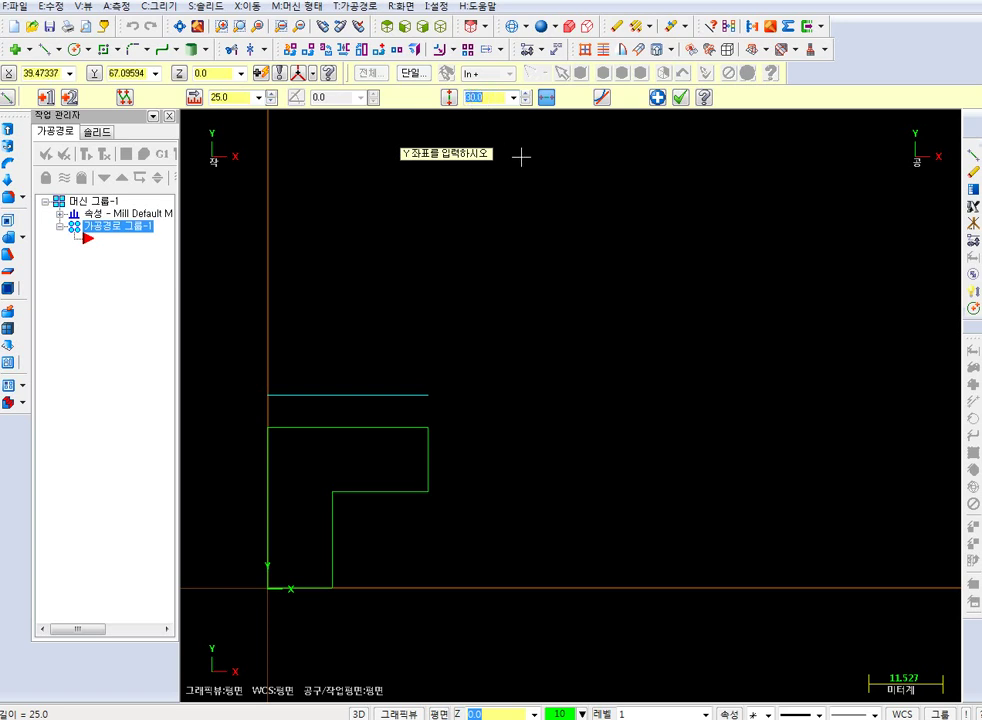
type("40")
key("Return")
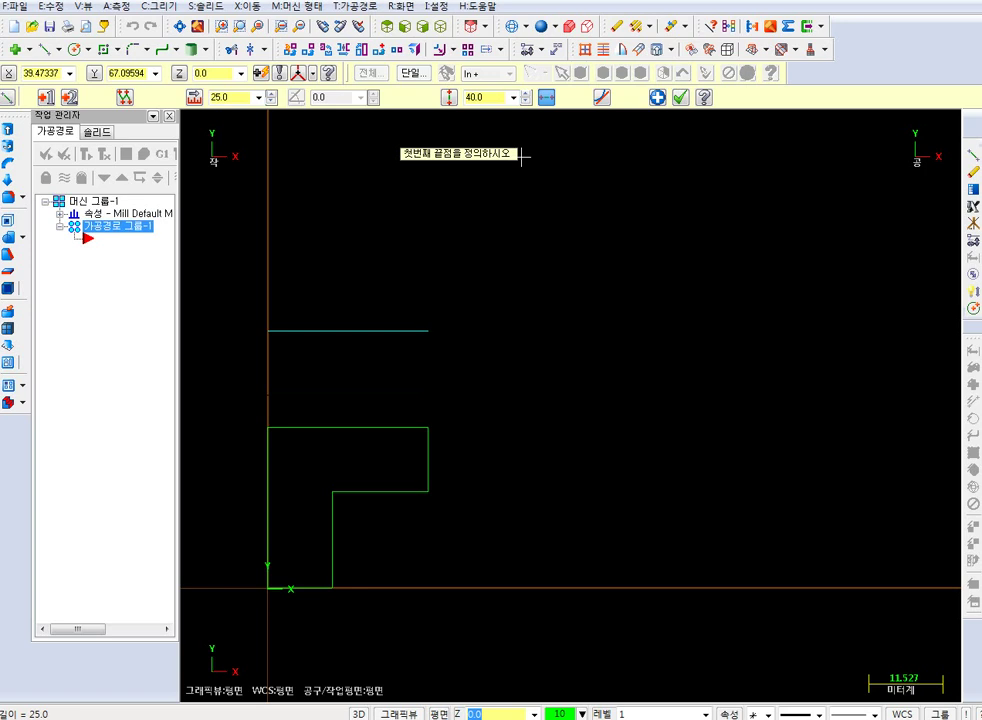
left_click(456, 96)
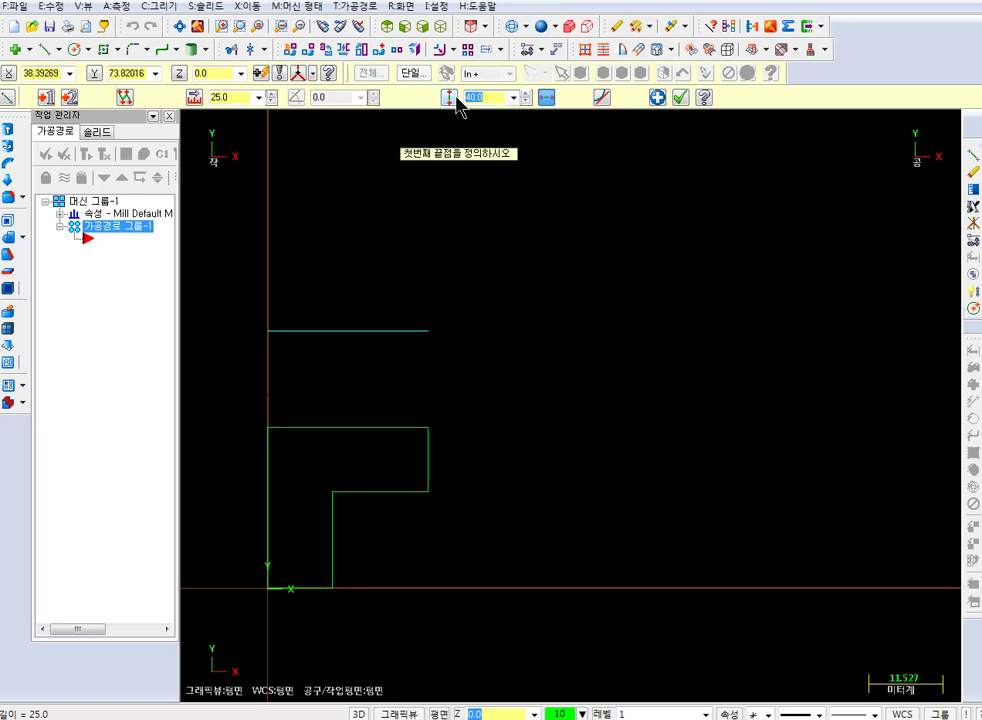
type("20")
key("Return")
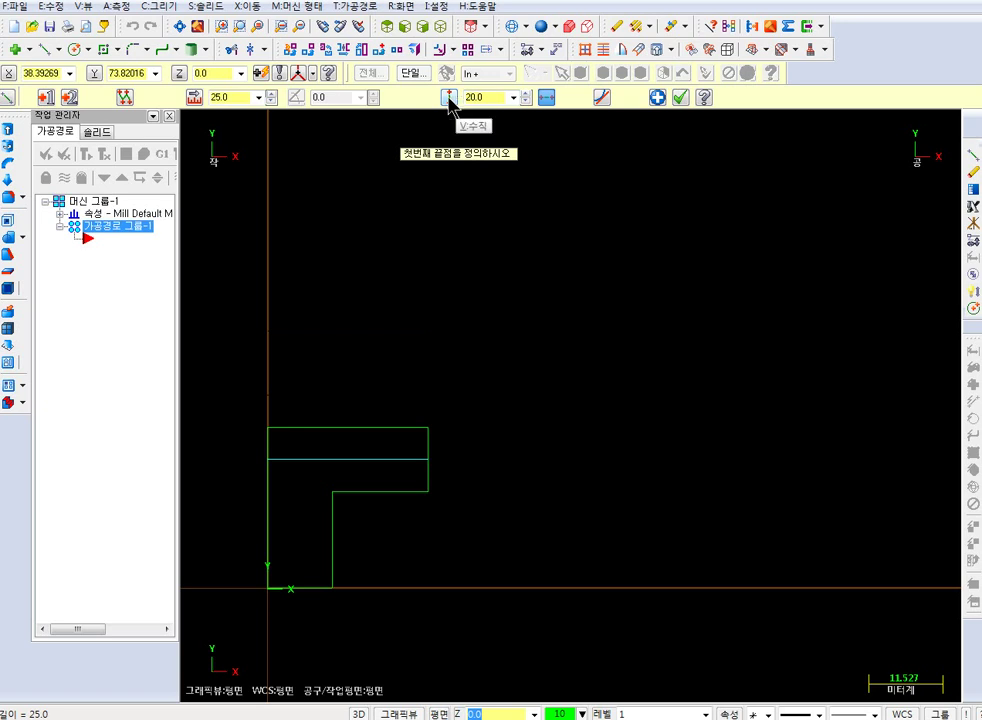
left_click(466, 97)
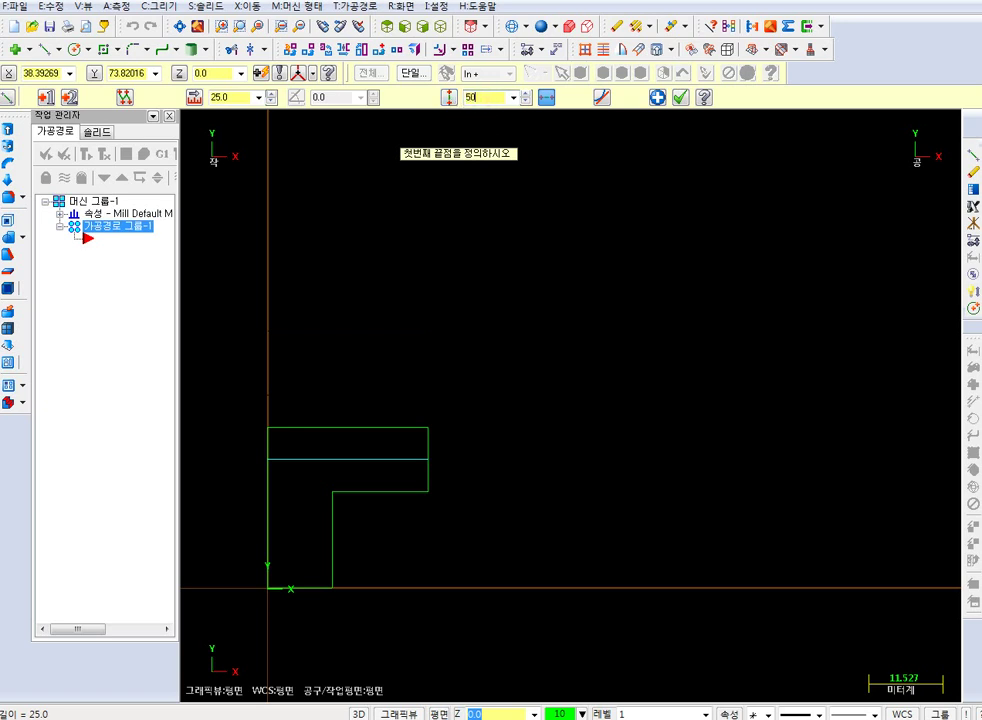
type("50")
key("Return")
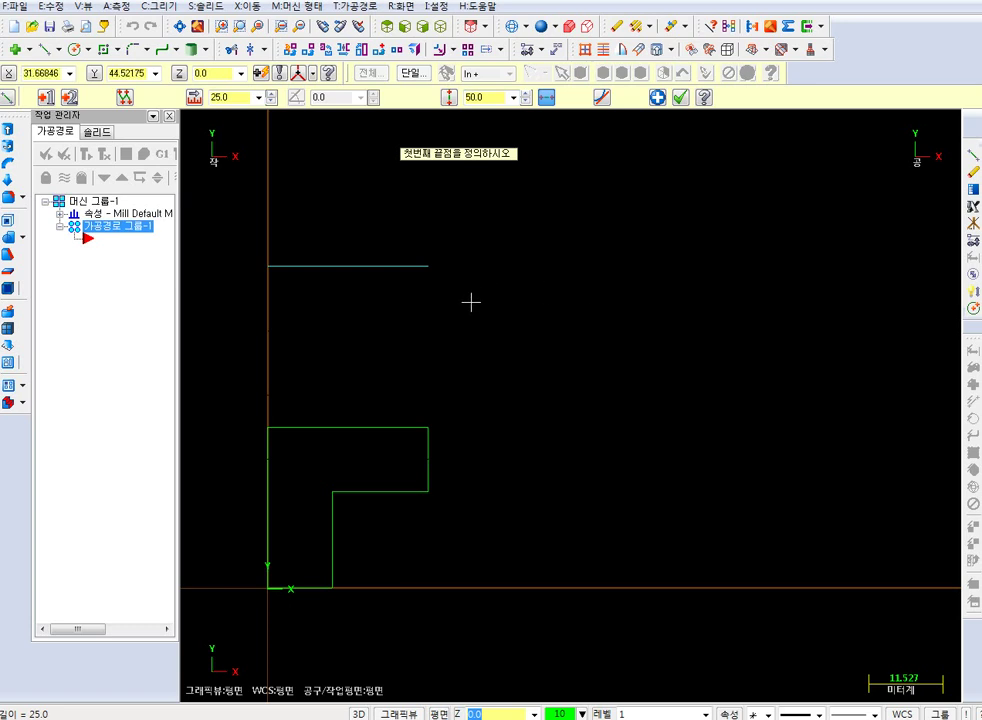
key("Return")
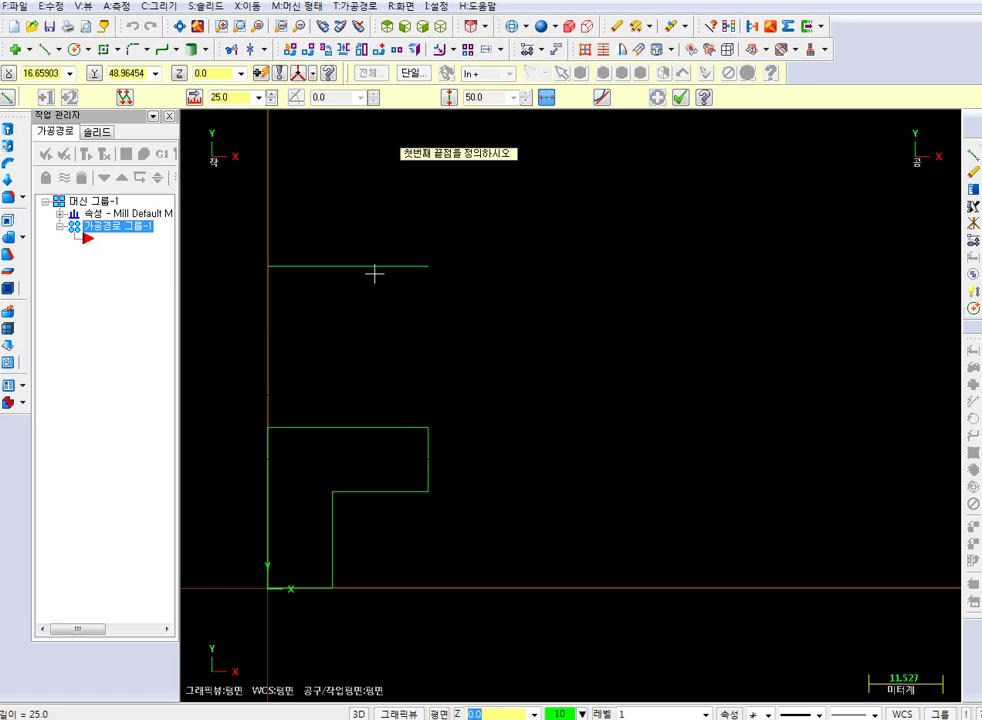
key("Escape")
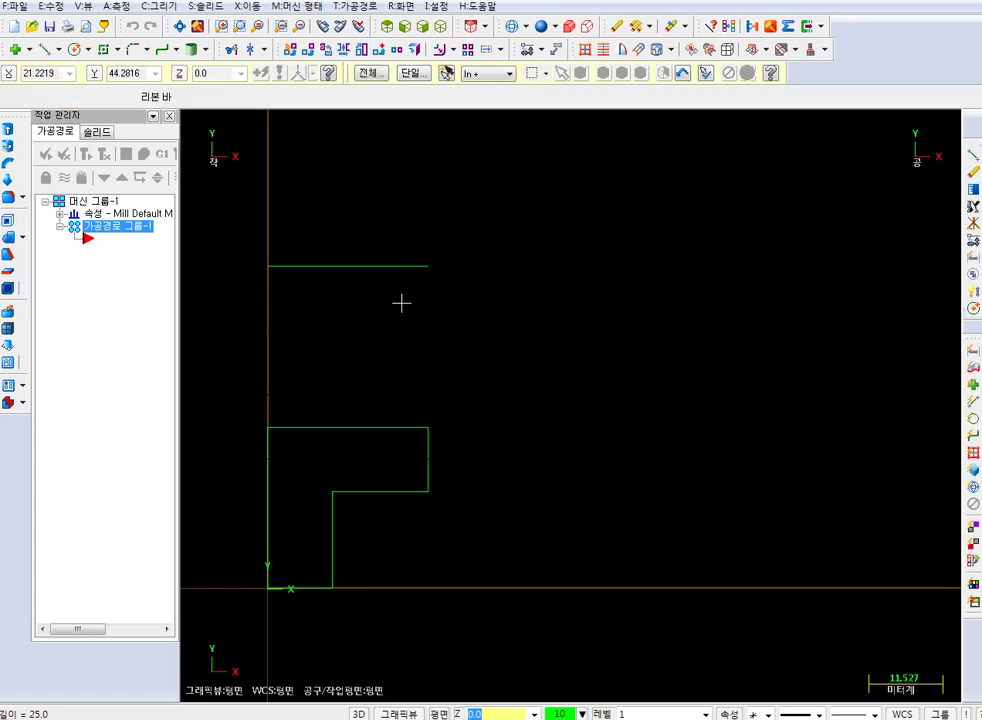
key("Delete")
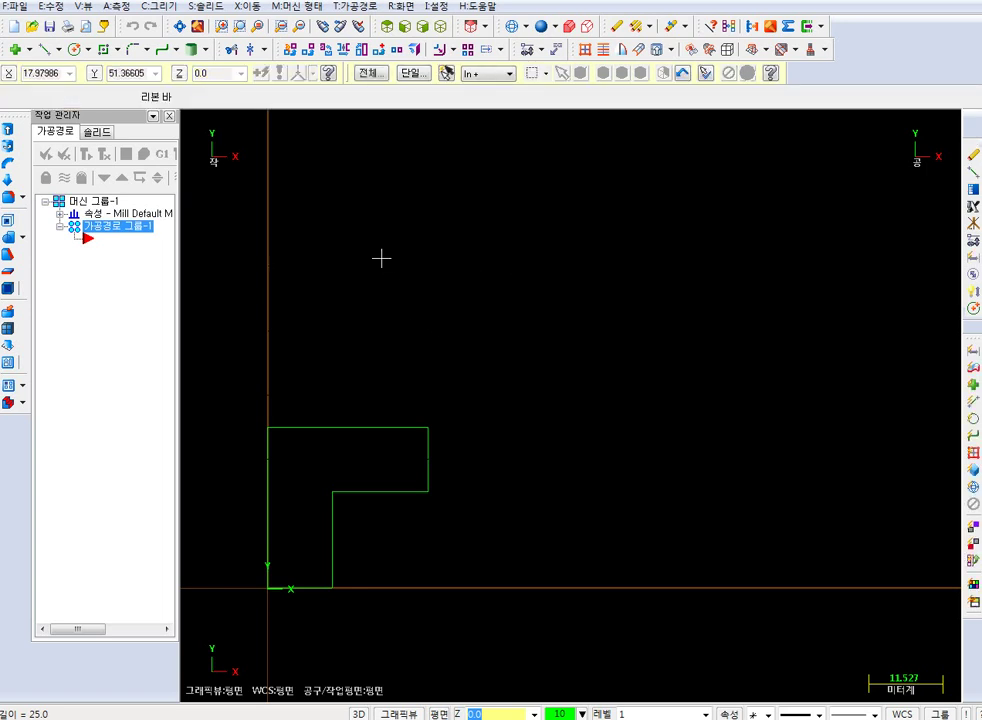
- Draw a horizontal two-point line between the L profile's two upper corners and set its Y coordinate to 30
left_click(44, 48)
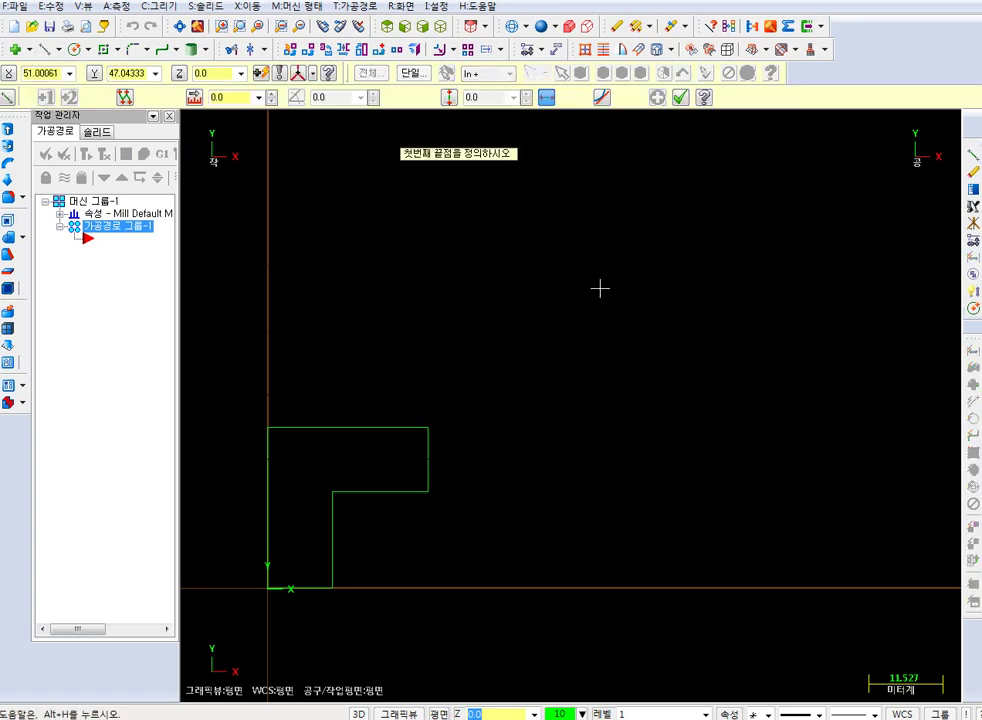
left_click(547, 98)
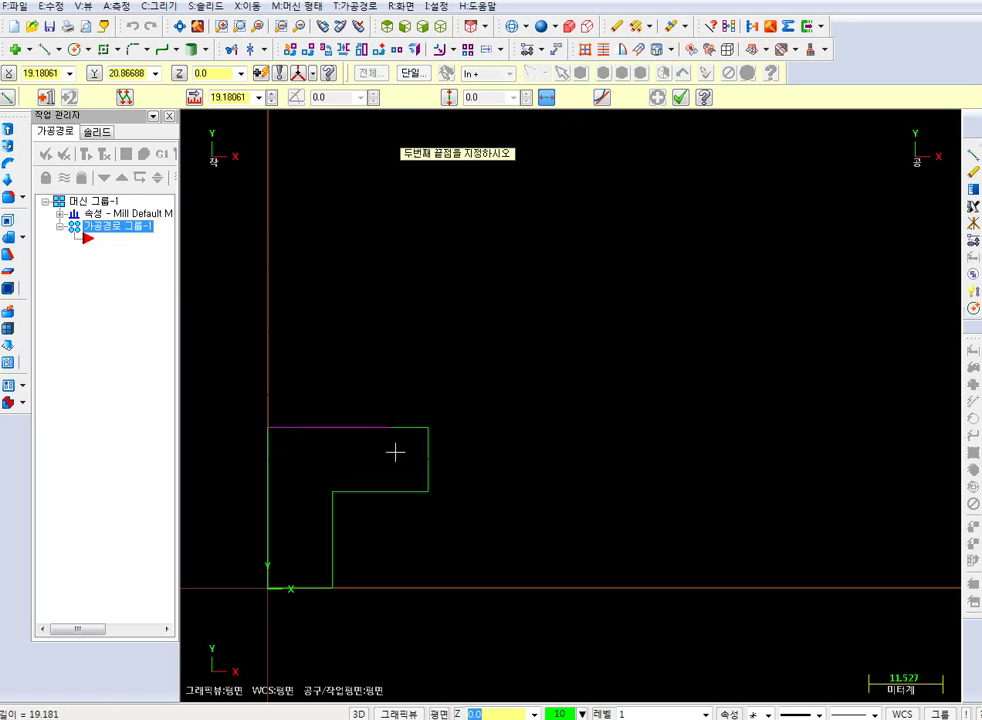
left_click(428, 428)
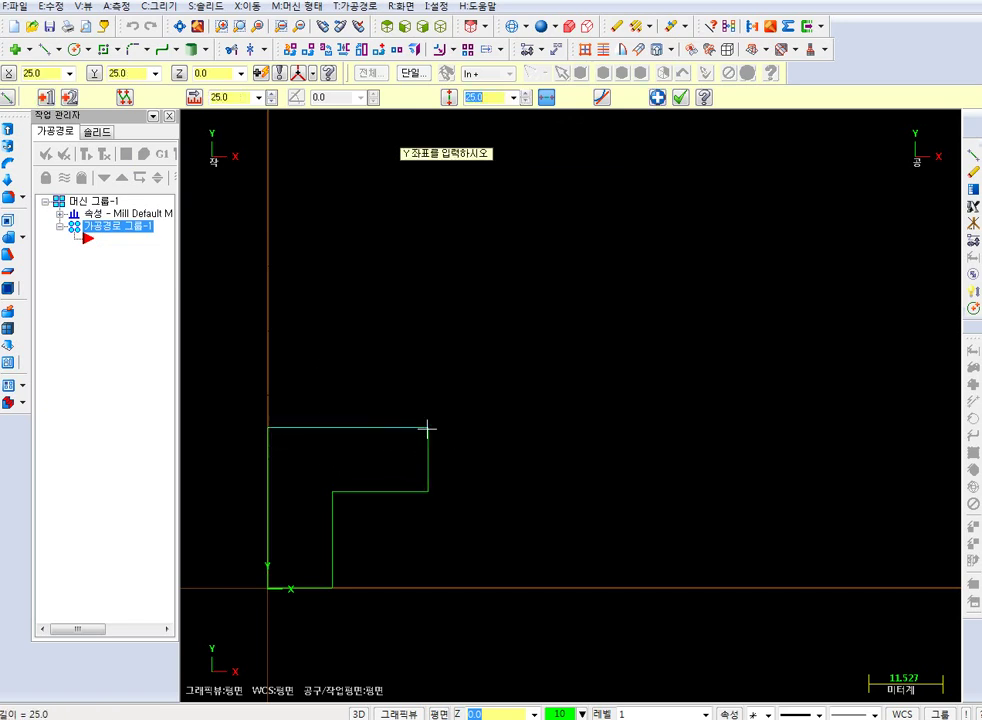
left_click(486, 97)
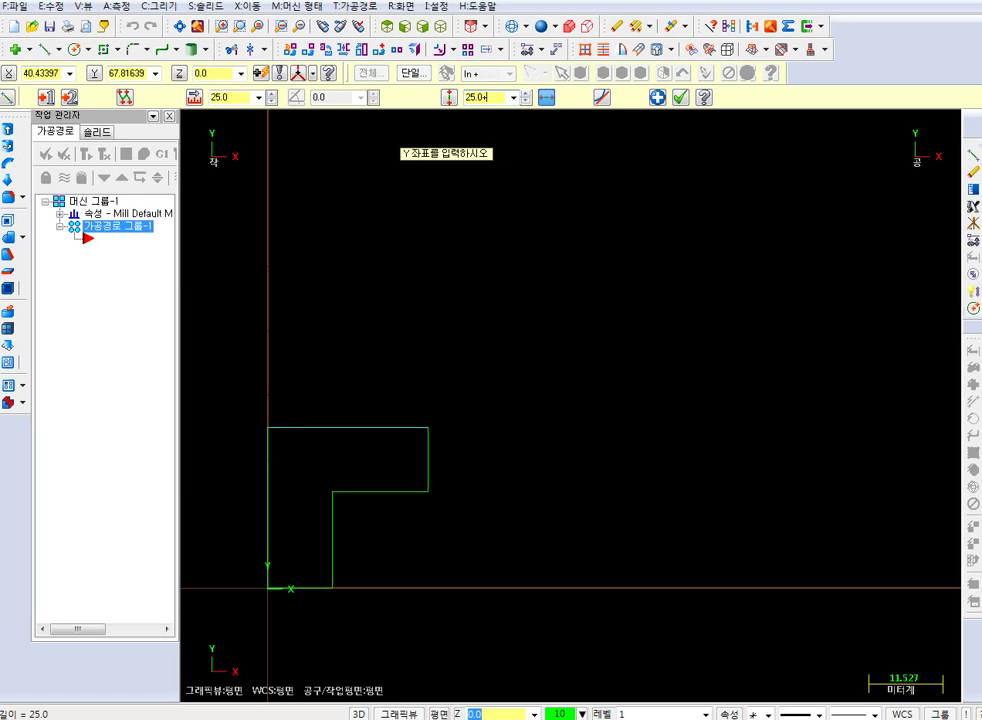
key("Return")
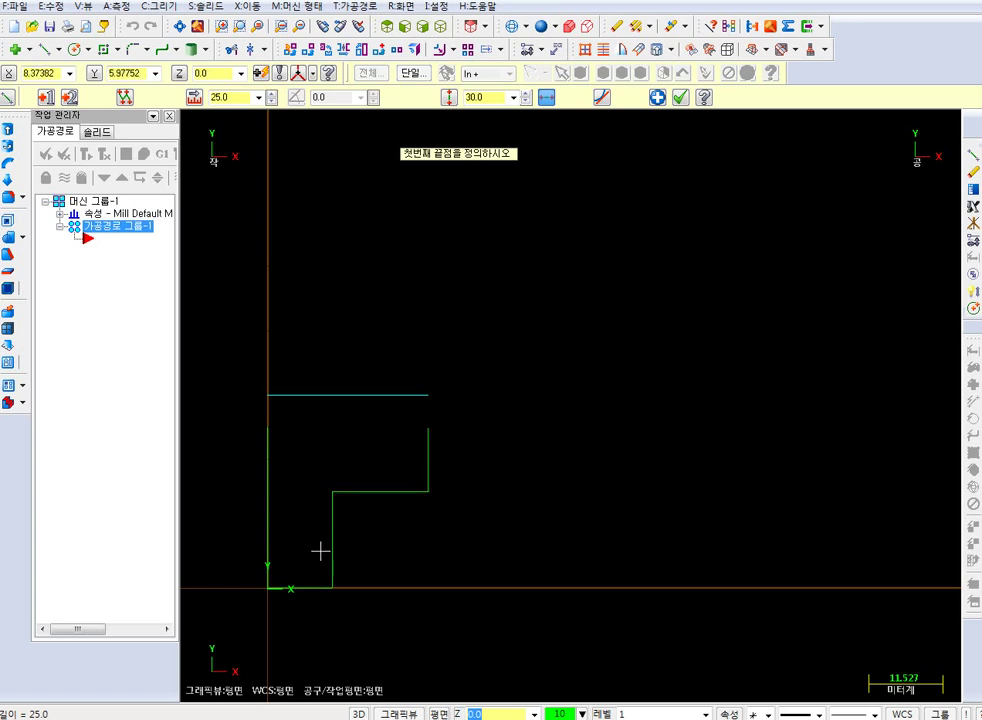
scroll(320, 551, "up", 1)
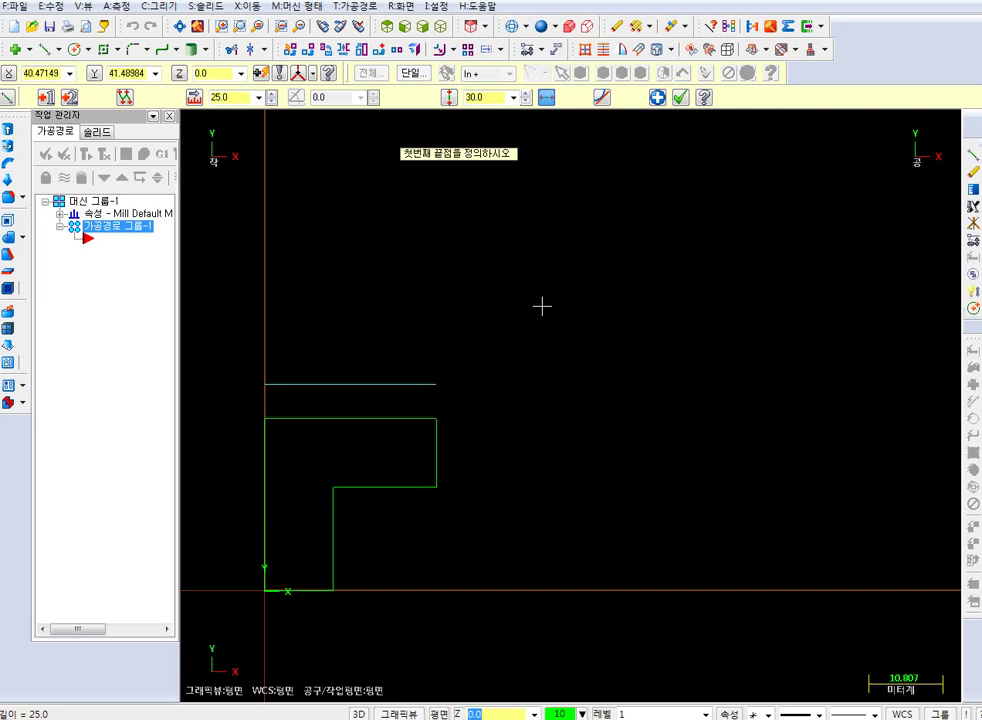
key("Escape")
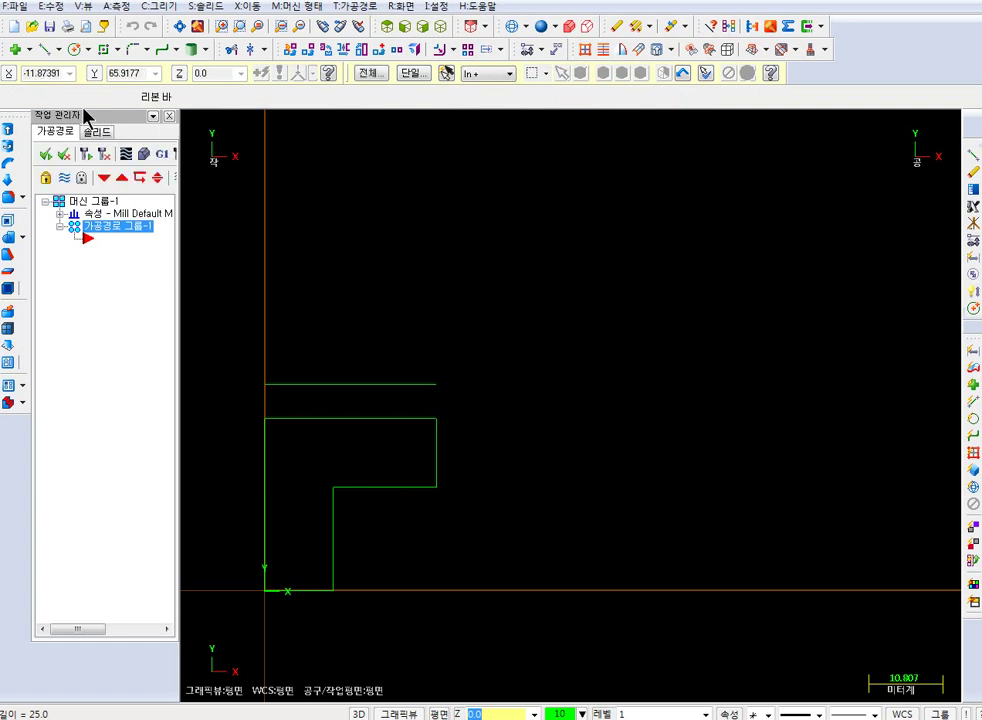
- Draw a 10 mm horizontal line starting from the left end of the separate line above the L profile
left_click(44, 48)
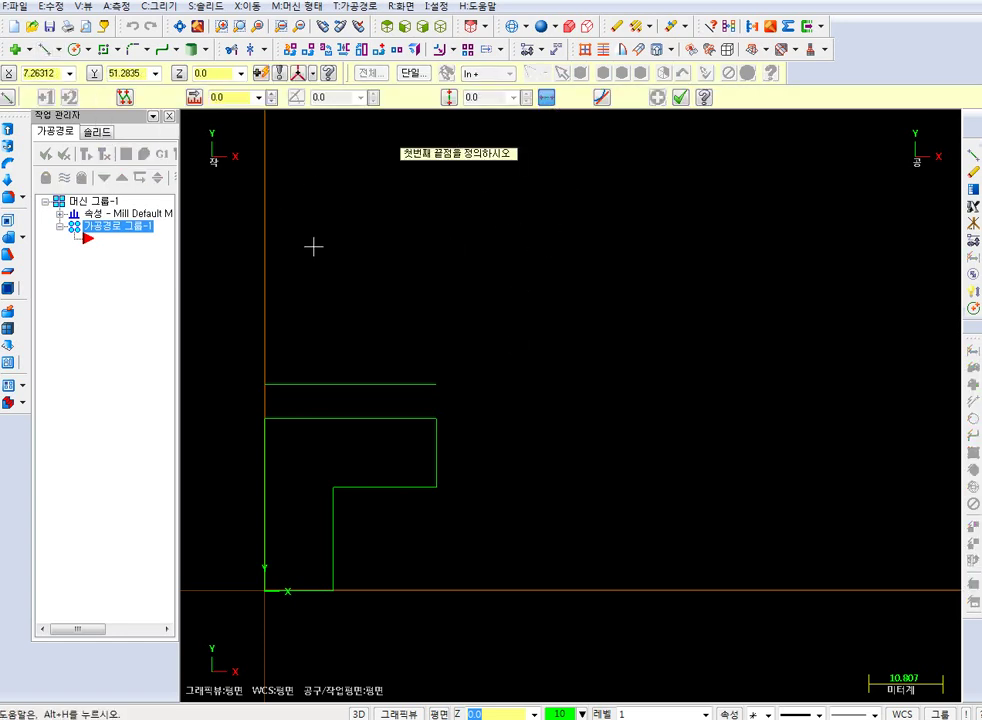
left_click(265, 384)
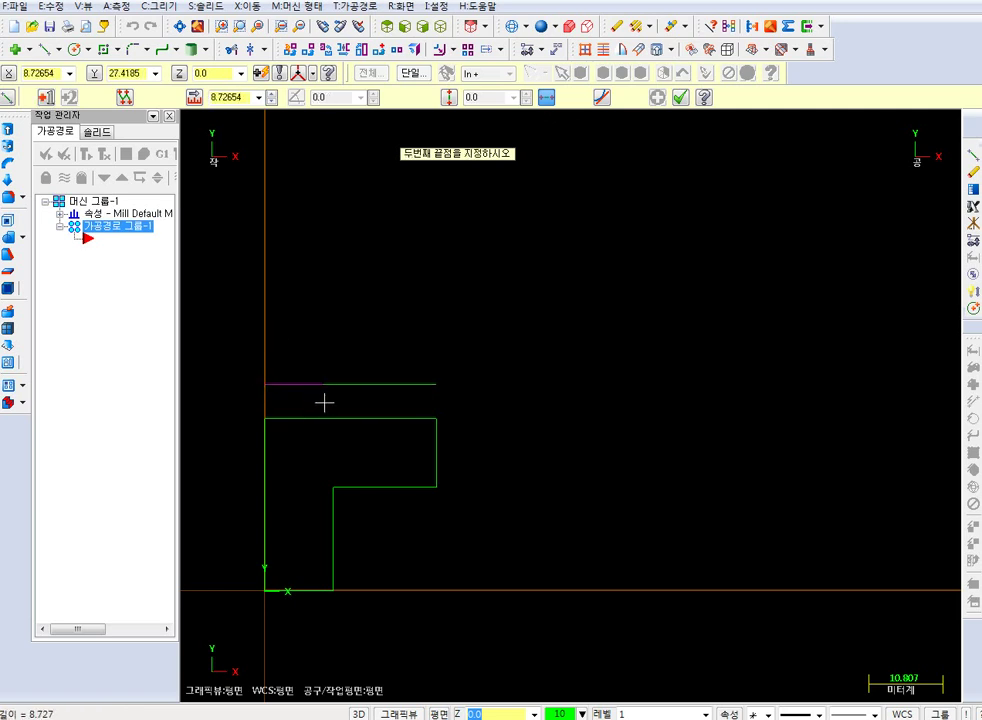
type("l")
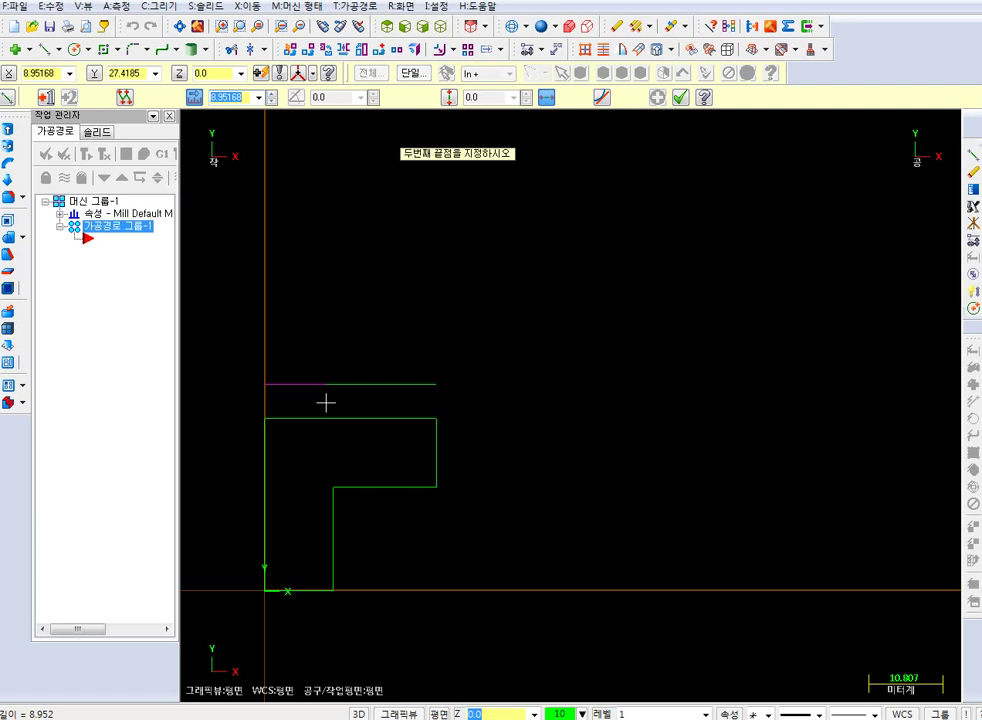
type("10")
key("Return")
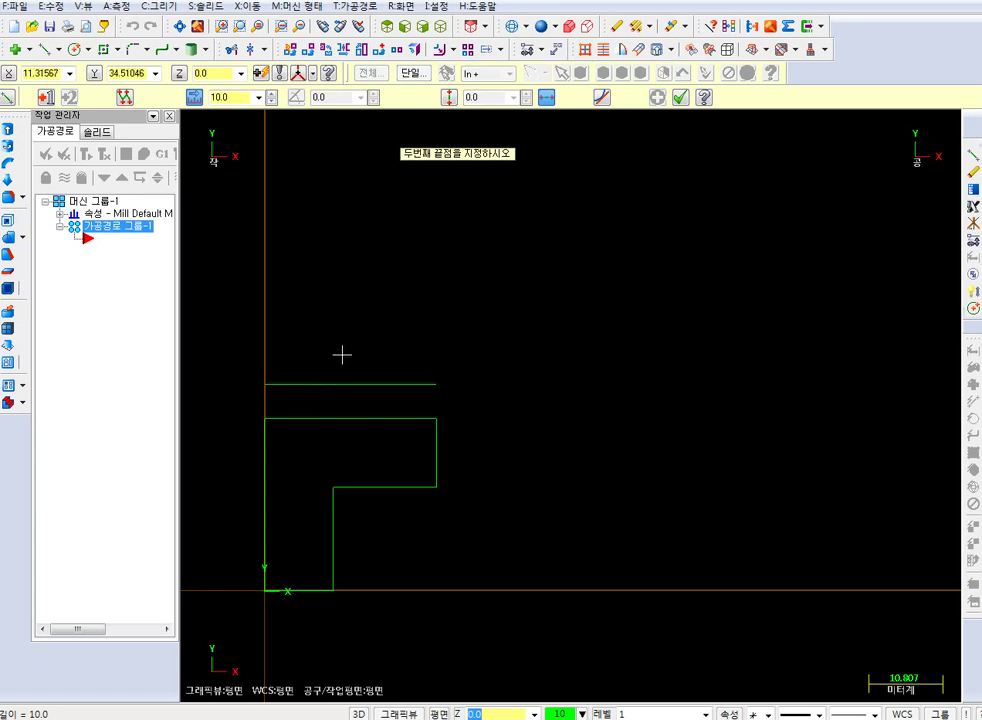
left_click(332, 398)
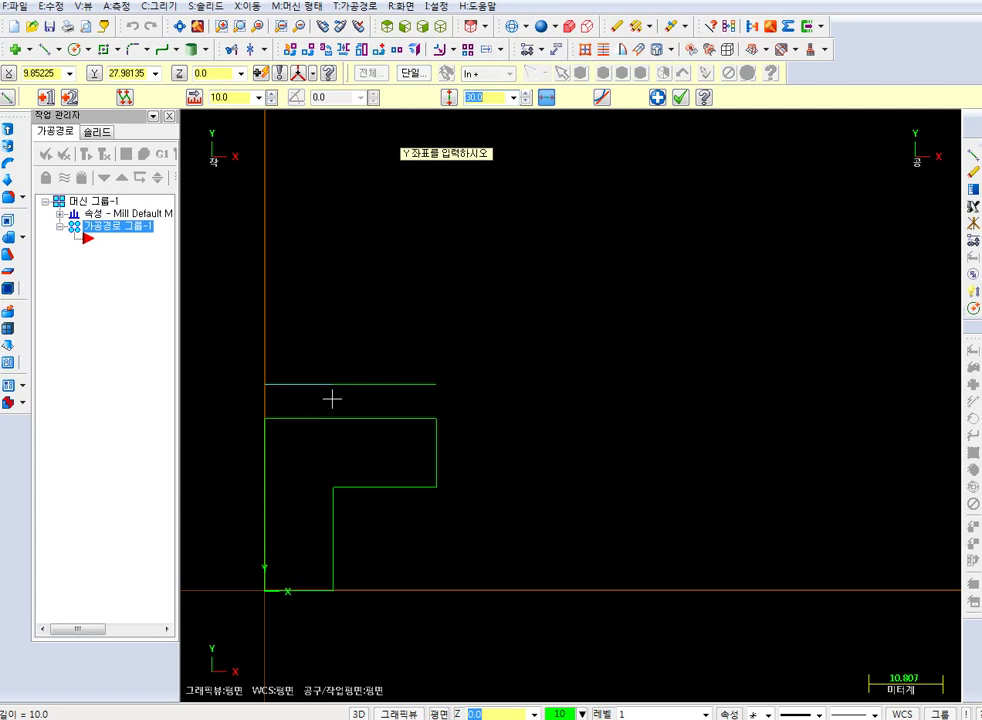
- Try to move the 10 mm horizontal line by setting its Y coordinate to 40
type("40")
mouse_move(460, 117)
left_mouse_down()
mouse_move(476, 88)
mouse_move(480, 137)
left_mouse_up()
key("Escape")
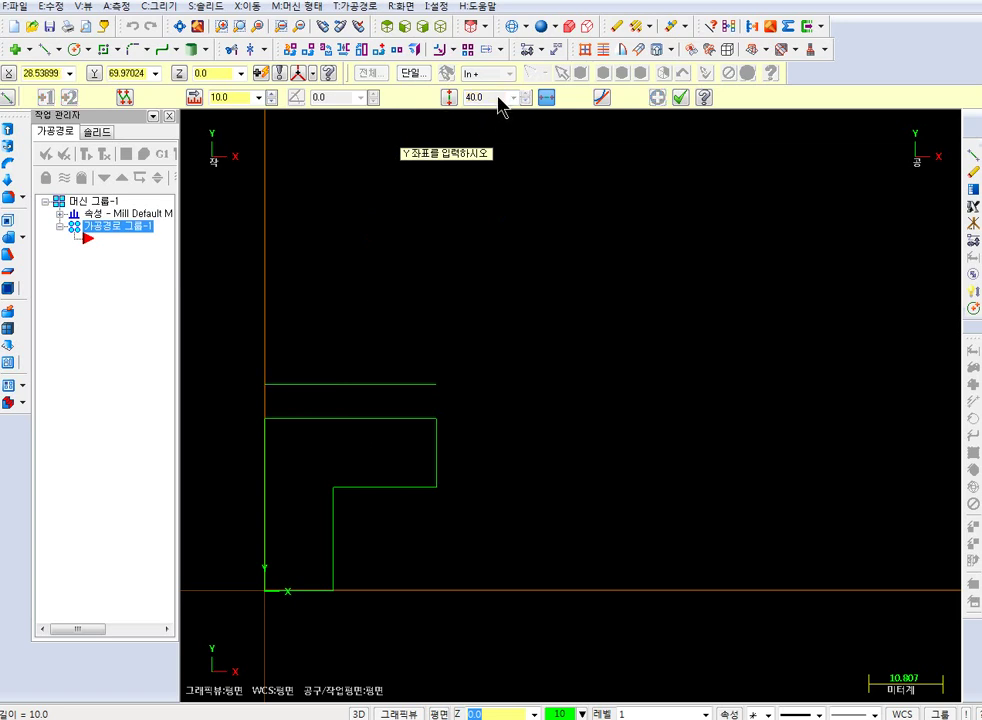
scroll(358, 337, "down", 1)
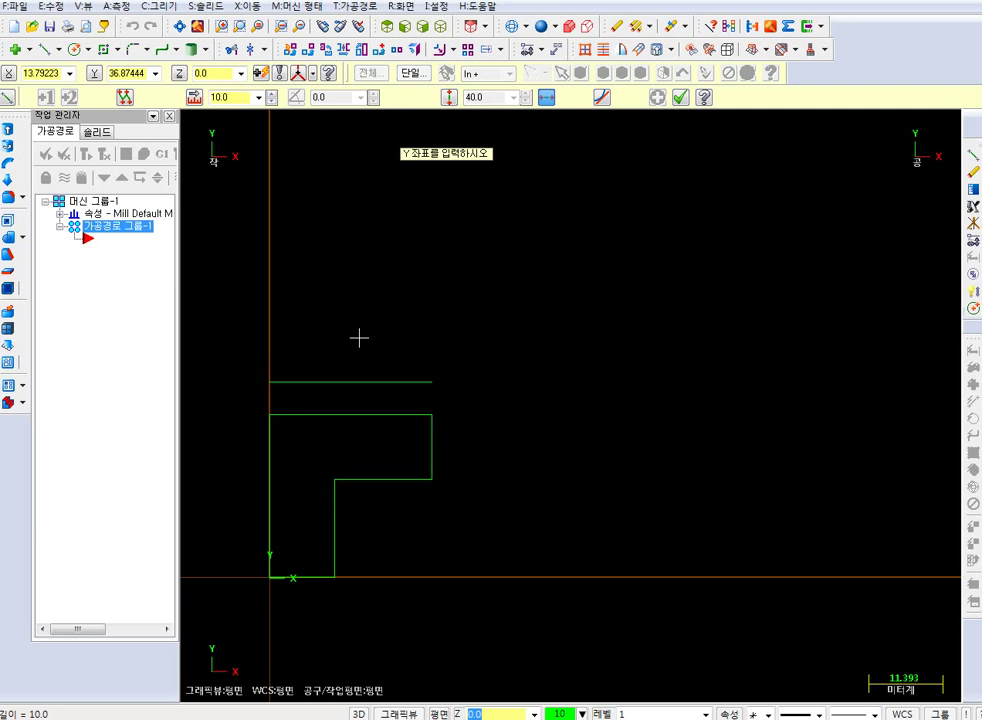
key("Escape")
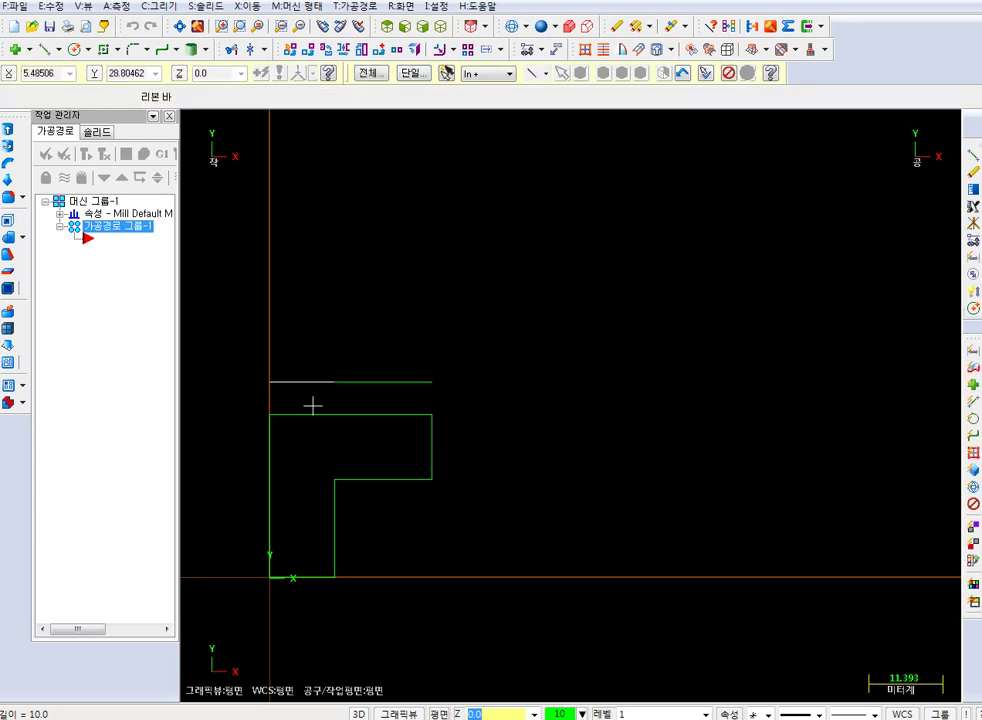
- Draw a horizontal two-point line from the left end of the separate line above the L profile, with Y coordinate 30 and length 10
left_click(43, 48)
left_click(271, 382)
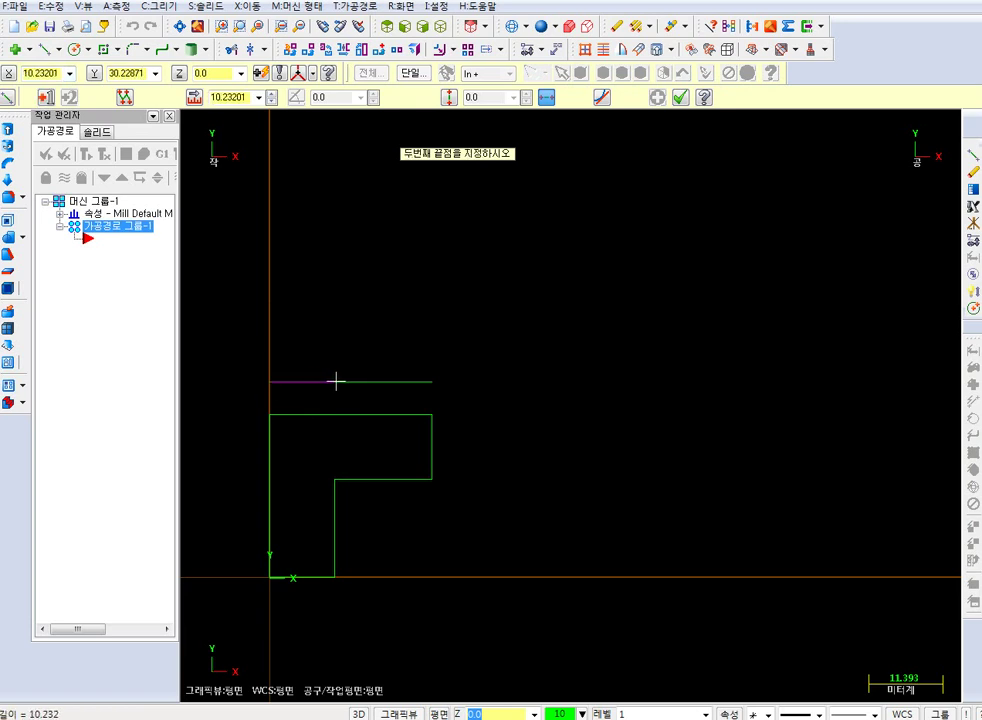
type("30")
key("Return")
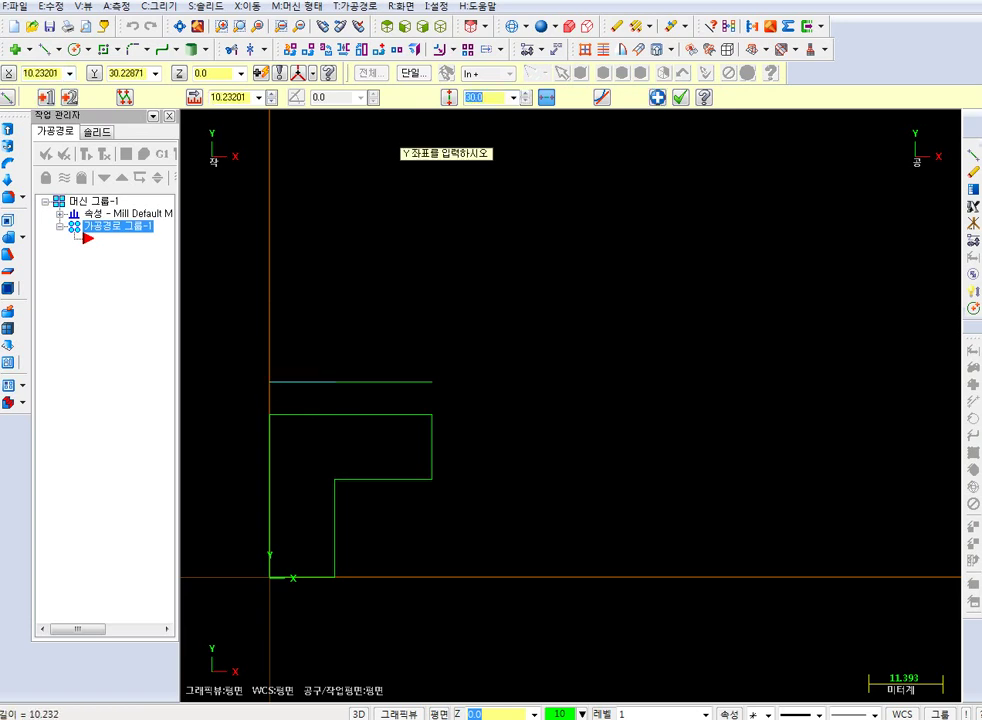
key("BackSpace")
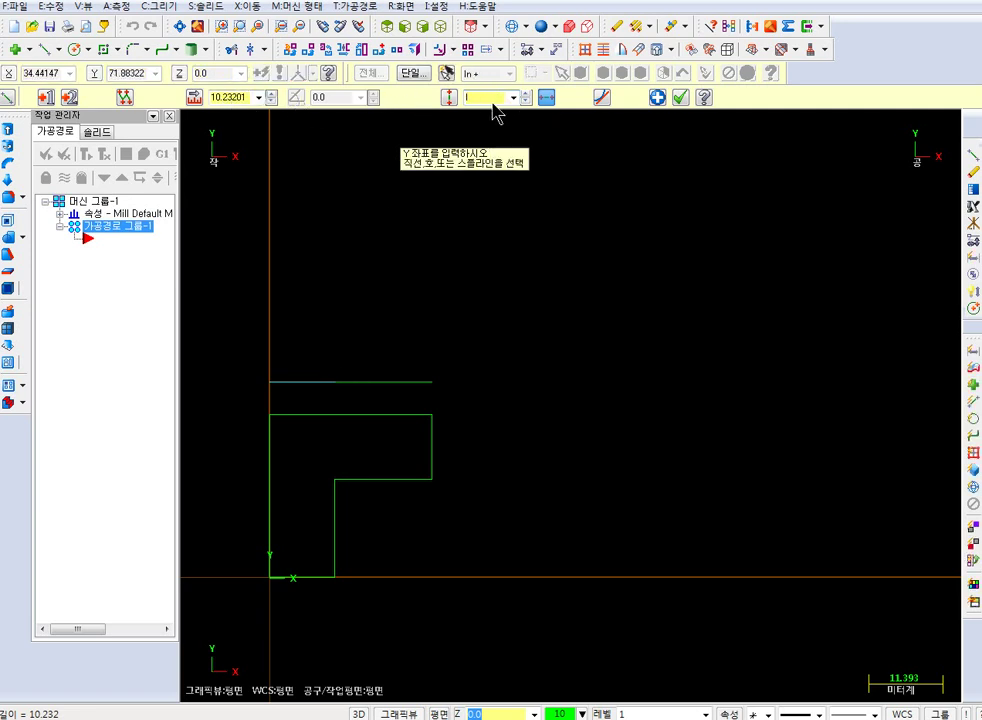
type("30")
key("Return")
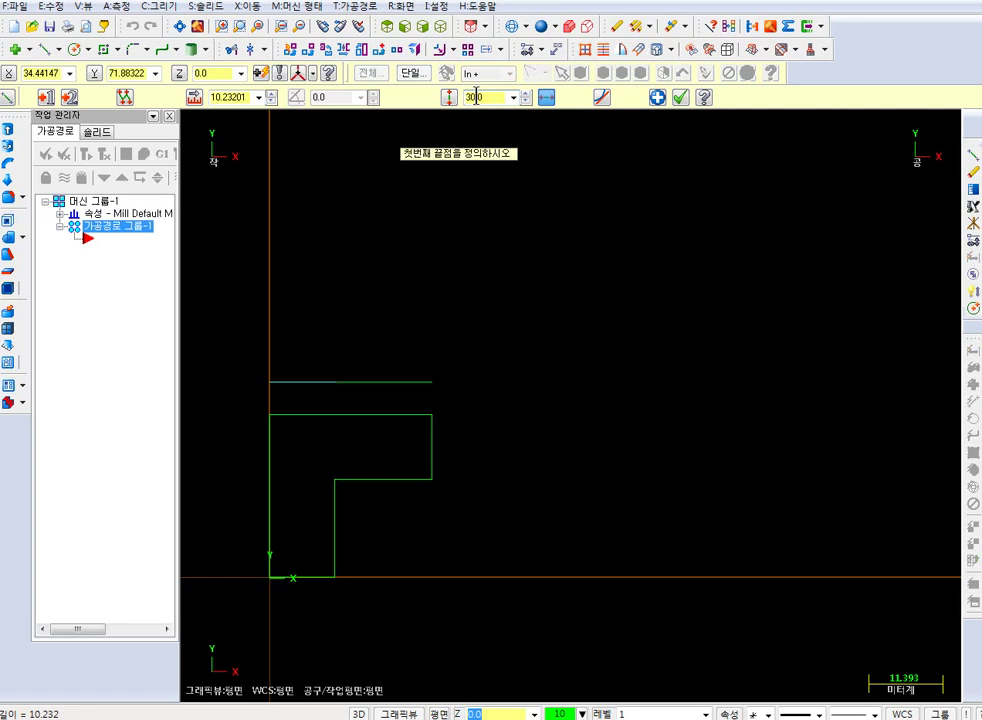
left_click(216, 96)
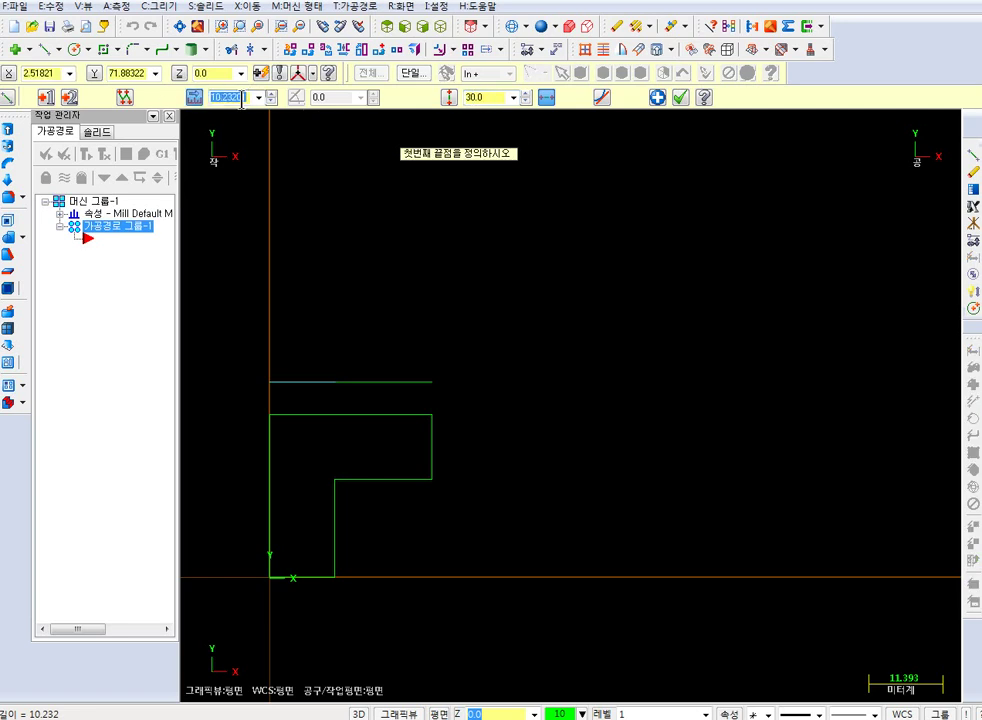
type("10")
key("Return")
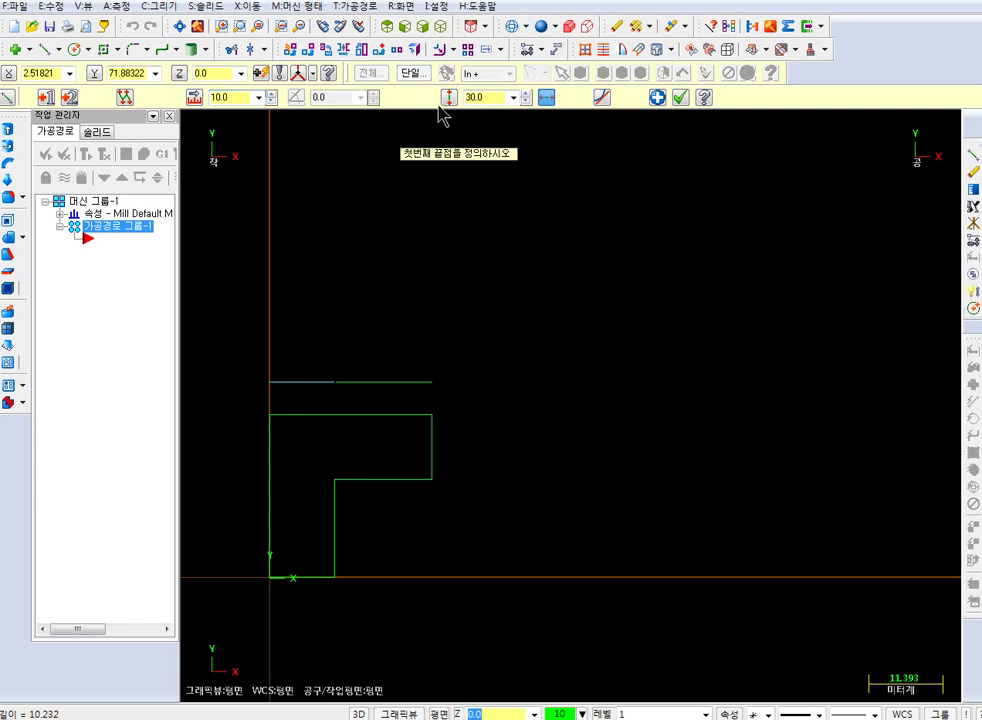
- Set the 10 mm horizontal line's Y coordinate to 40 and apply it
left_click(489, 97)
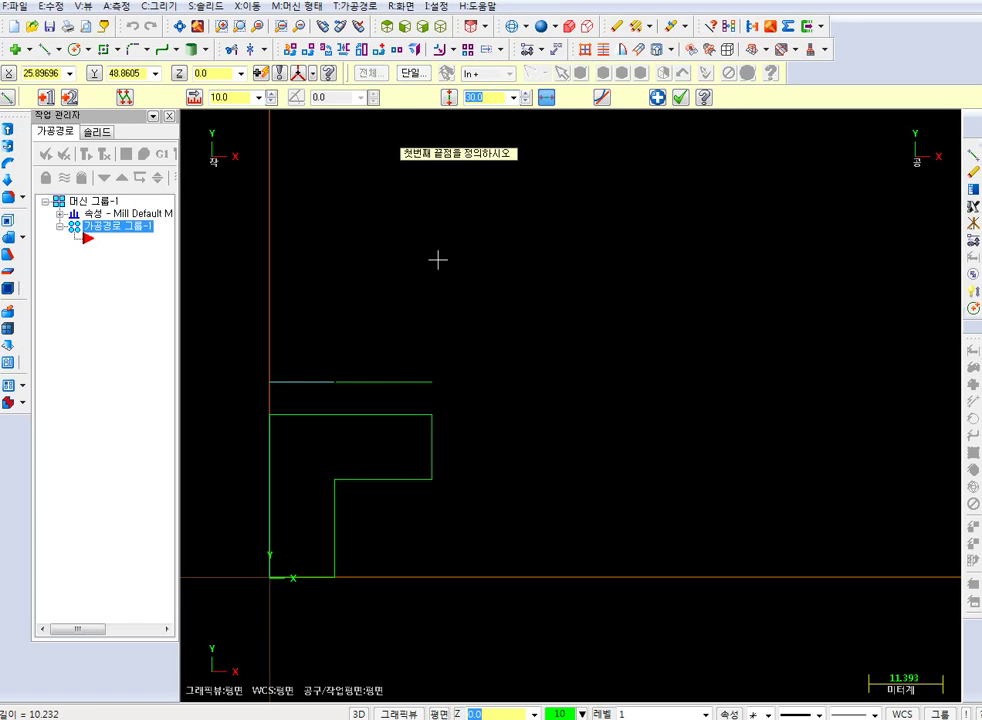
type("40")
key("Return")
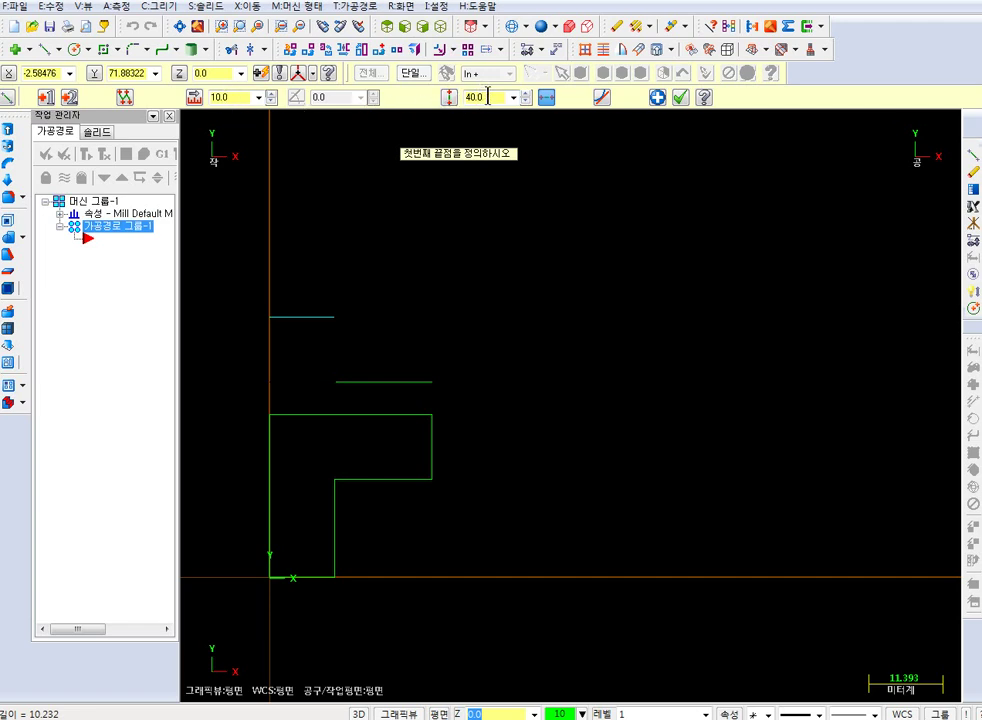
scroll(441, 366, "up", 1)
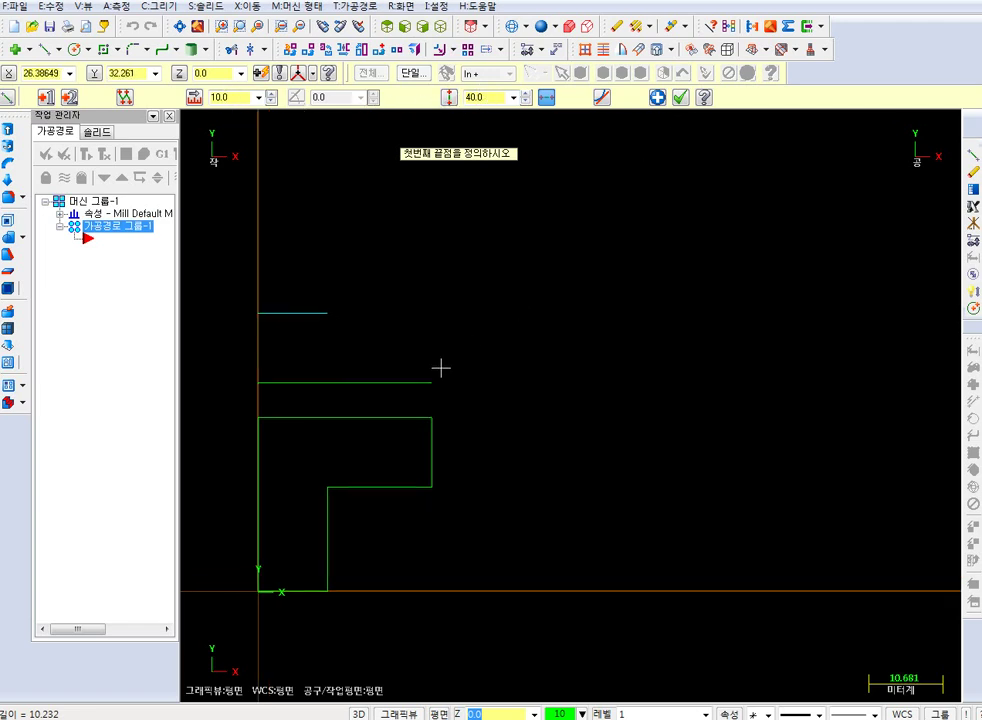
left_click(657, 97)
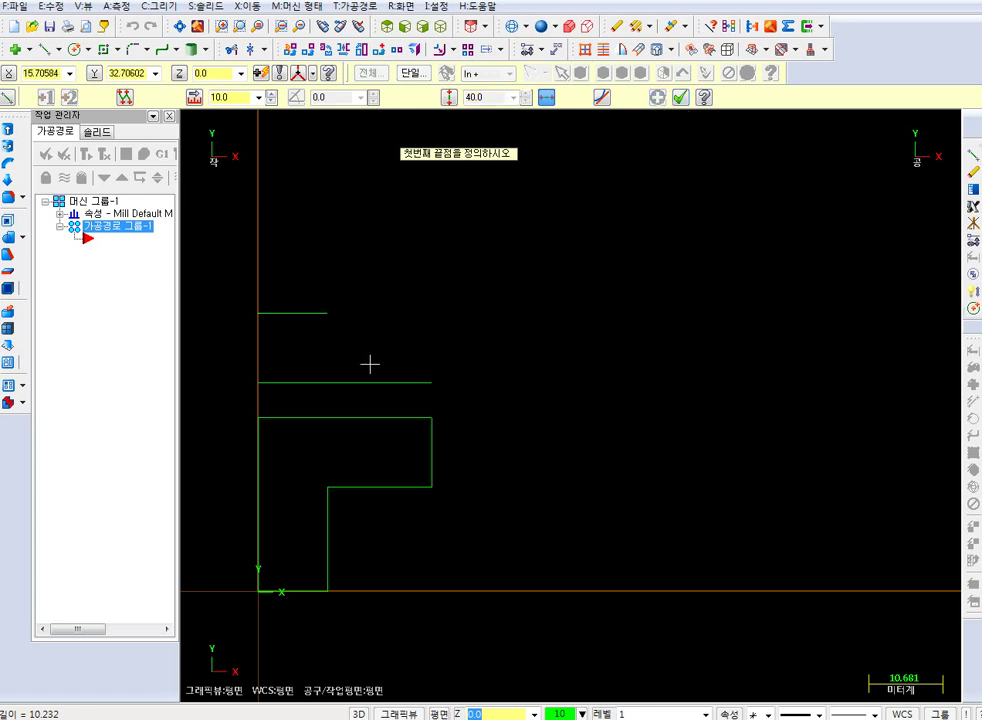
- Draw a 10 mm horizontal line leftward from the right end of the separate line and set its Y coordinate to 40
middle_click_drag(364, 370, 330, 392)
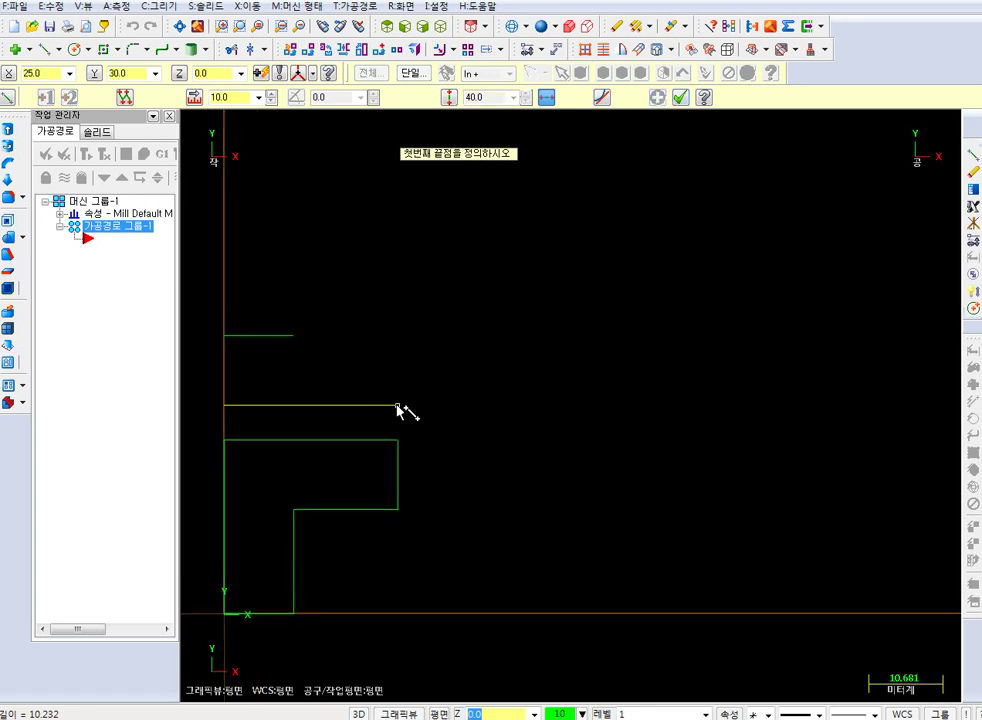
left_click(397, 406)
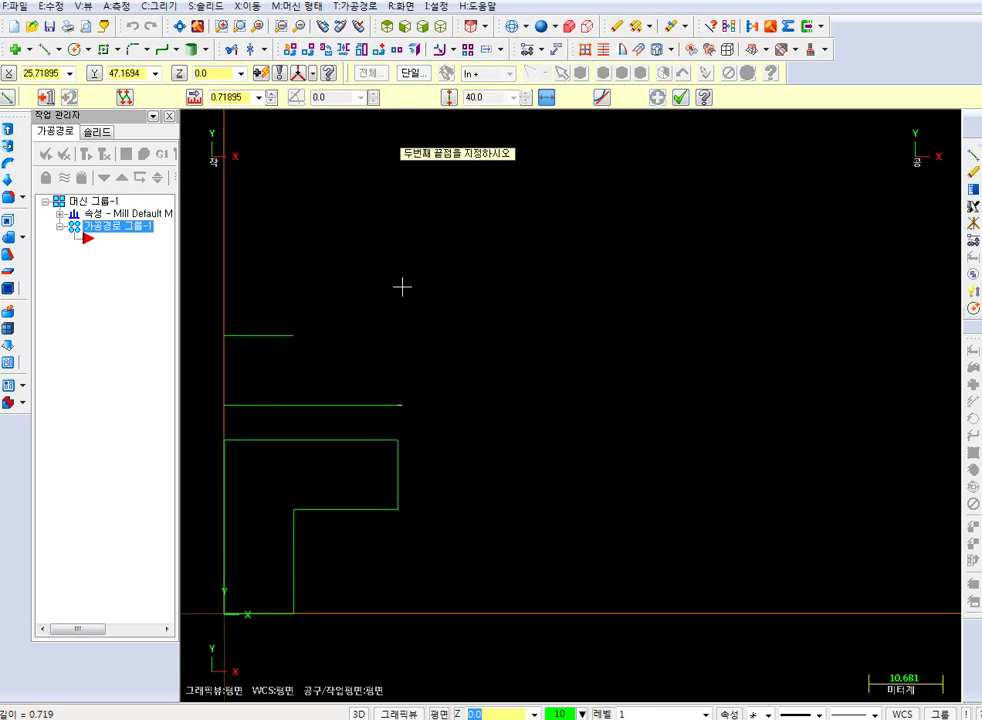
left_click(338, 405)
left_click(246, 97)
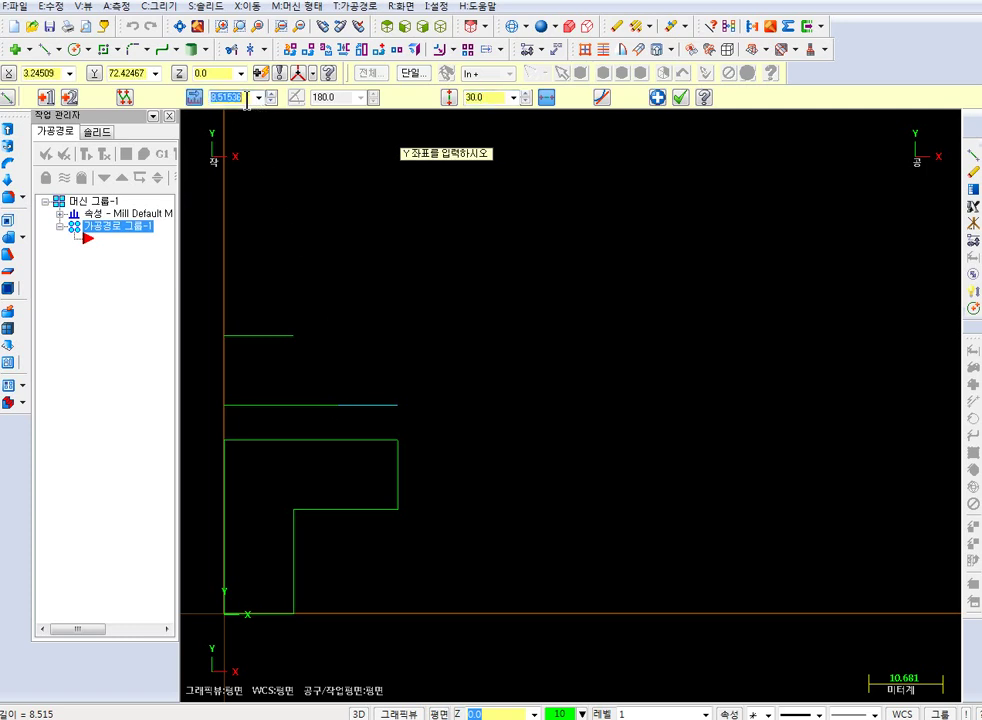
type("10")
key("Return")
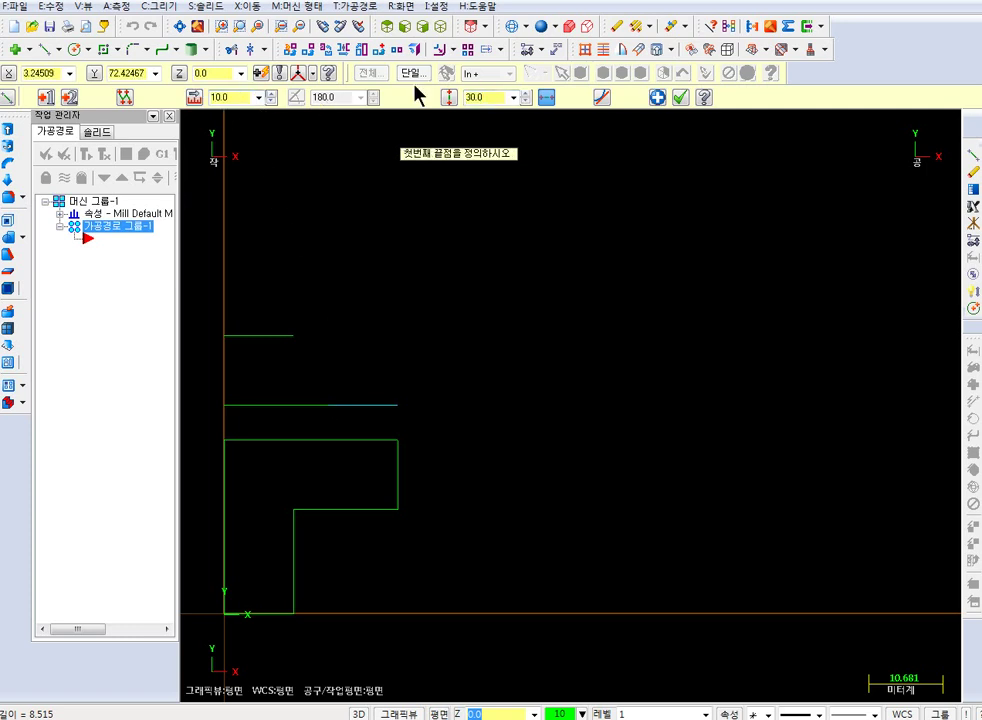
left_click(491, 97)
type("40")
key("Return")
scroll(460, 305, "down", 2)
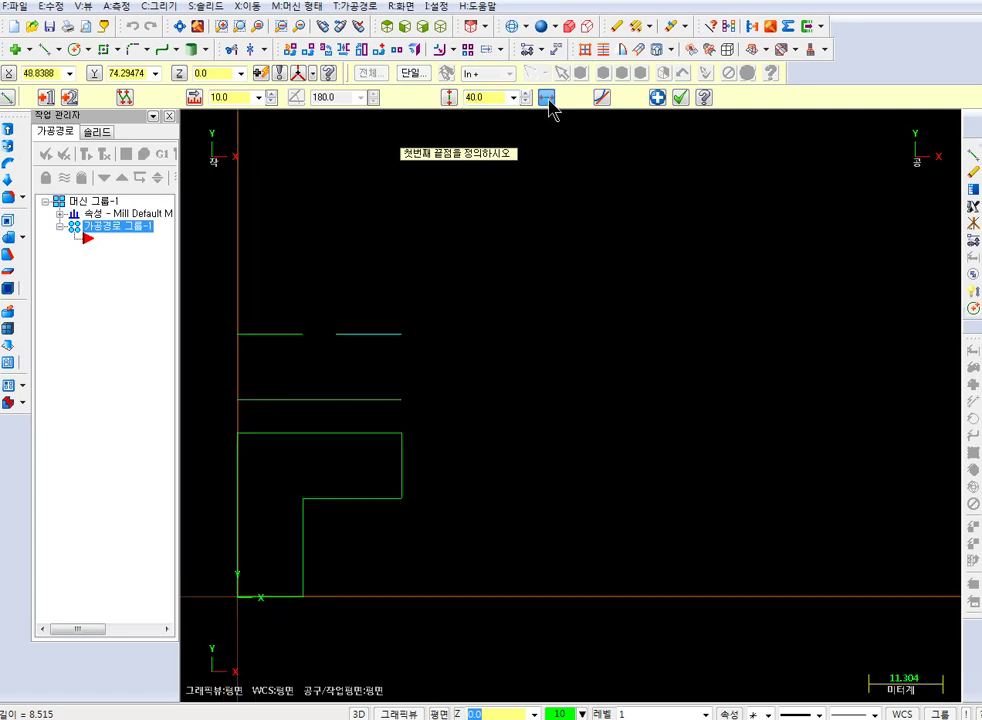
- Join the right ends of the separate line and the line above it vertically, and draw a 5 mm vertical line up from the right-hand segment's inner end
left_click(401, 334)
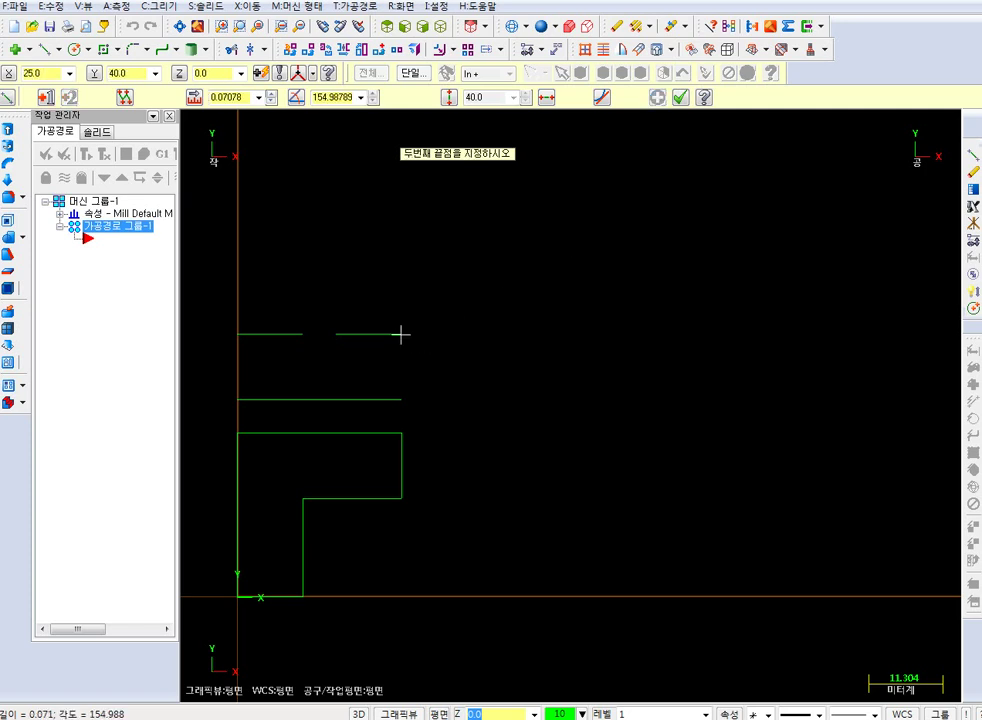
left_click(401, 399)
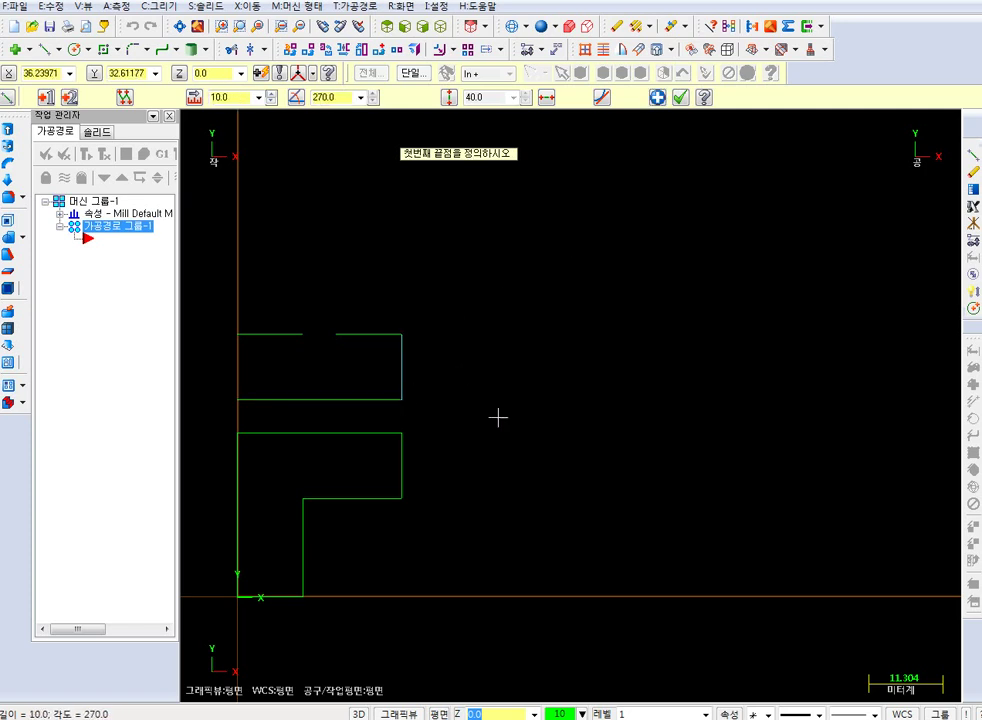
left_click(336, 335)
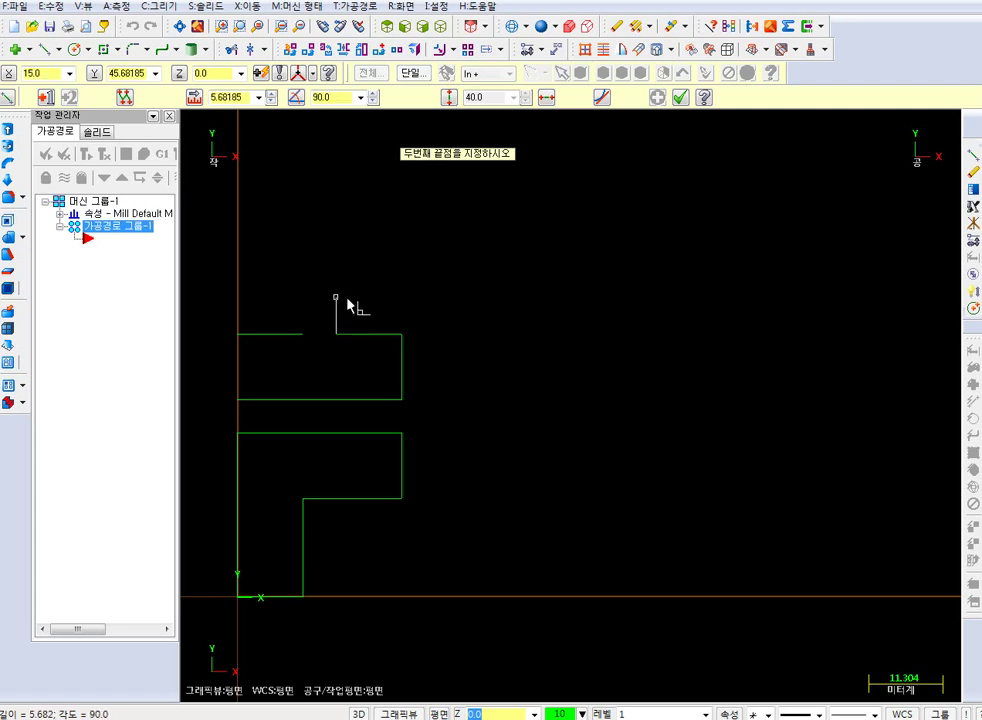
key("alt+l")
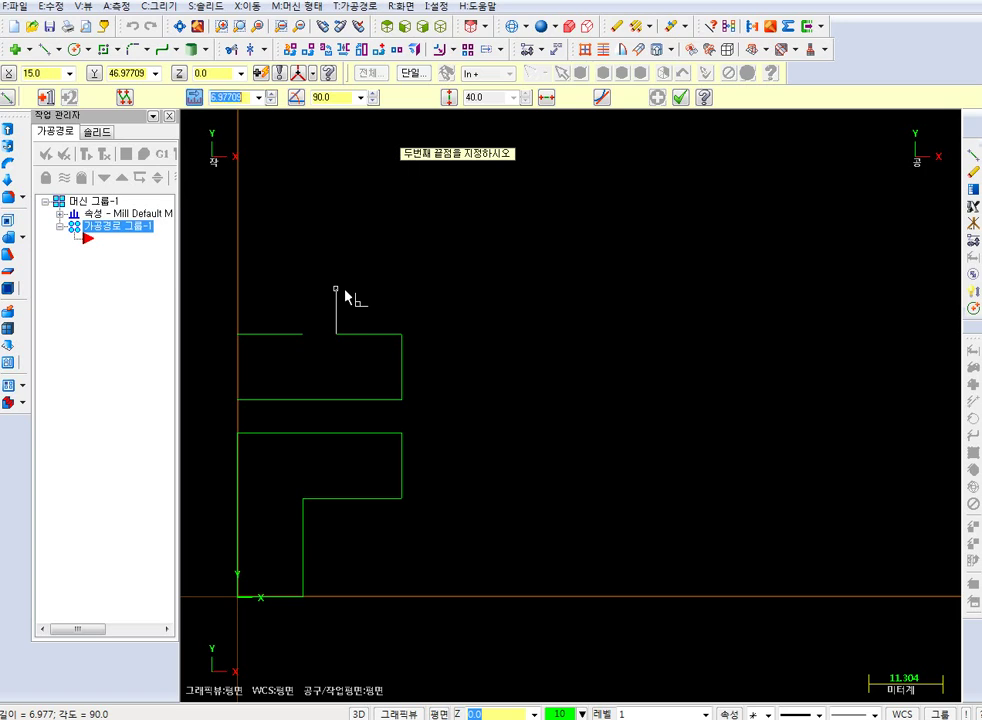
type("5")
key("Return")
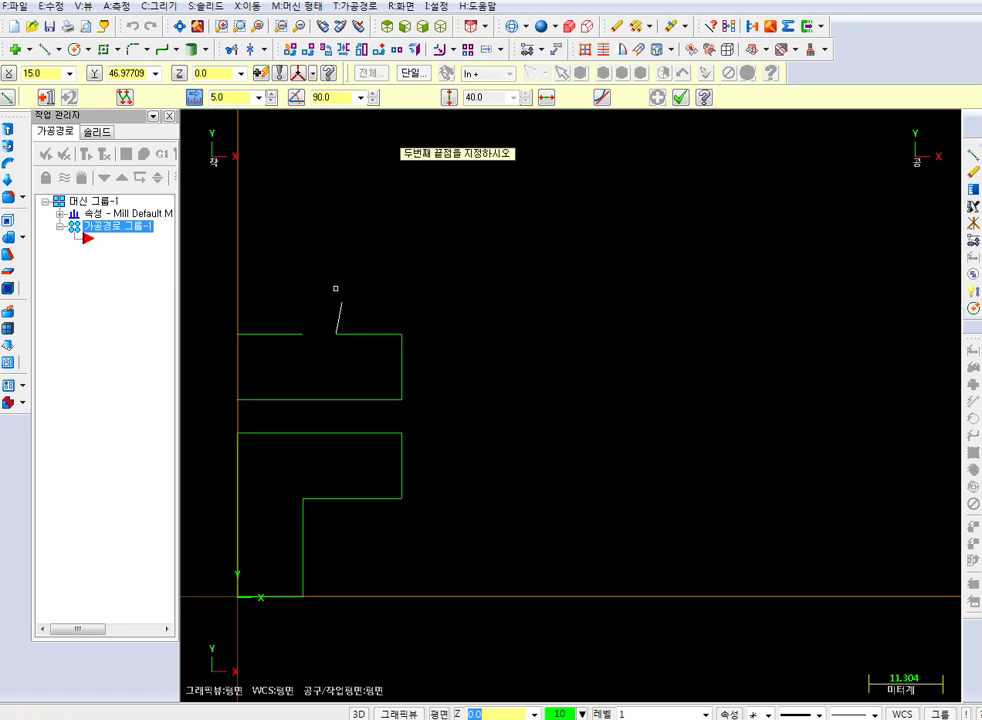
key("Return")
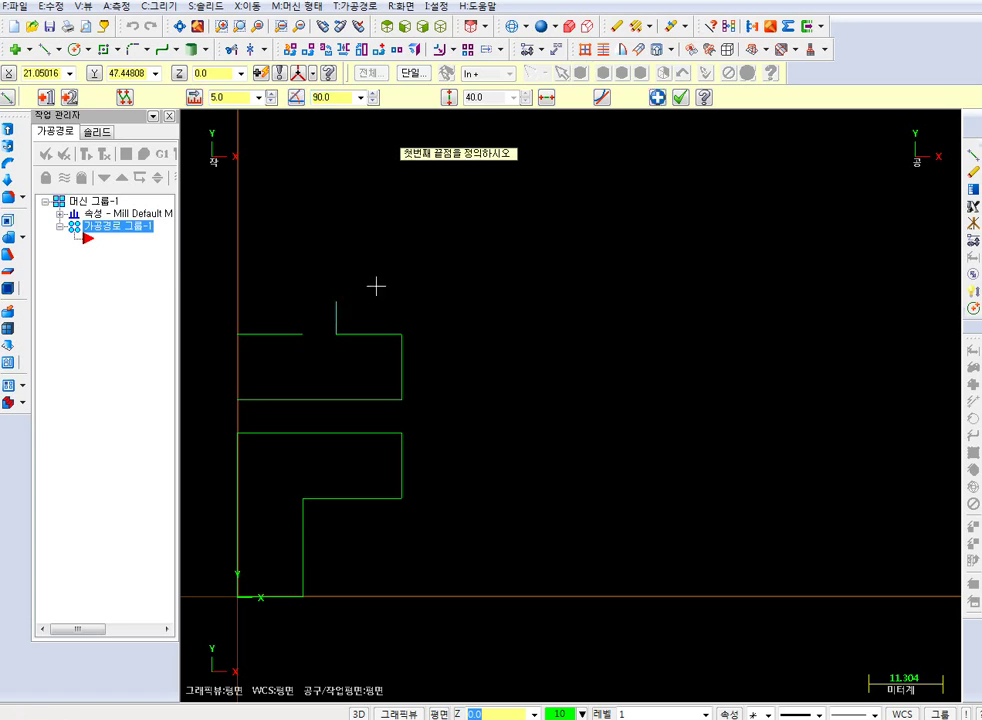
- Draw a horizontal line at Y 45 from the short vertical line's upper end, ending above the inner end of the left 10 mm segment
left_click(335, 303)
scroll(316, 312, "down", 3)
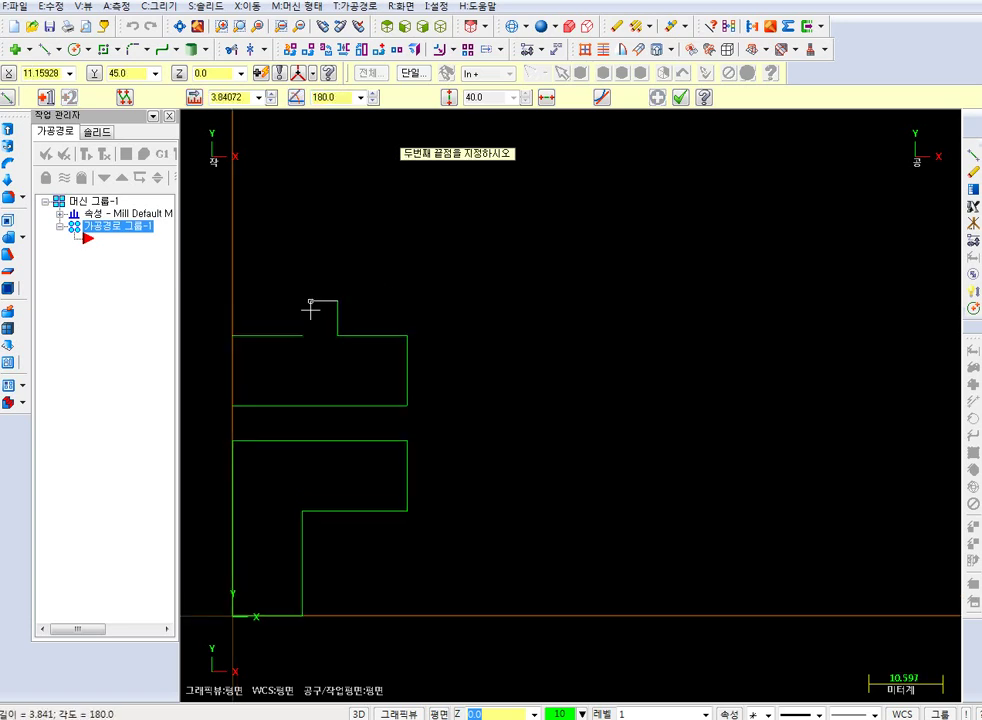
scroll(314, 314, "up", 3)
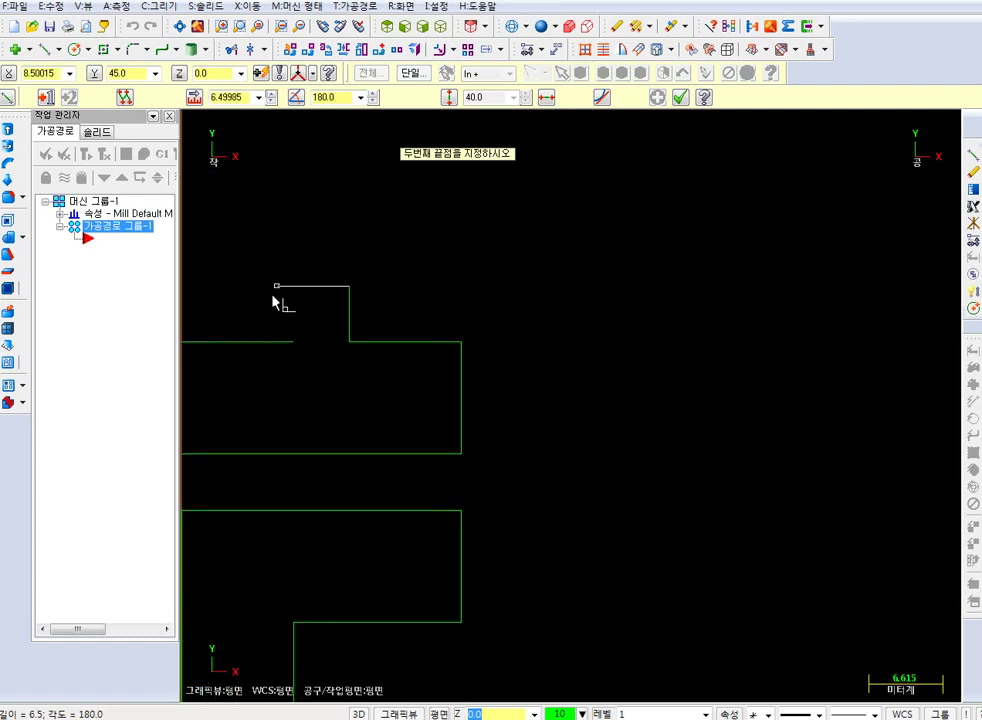
left_click(547, 97)
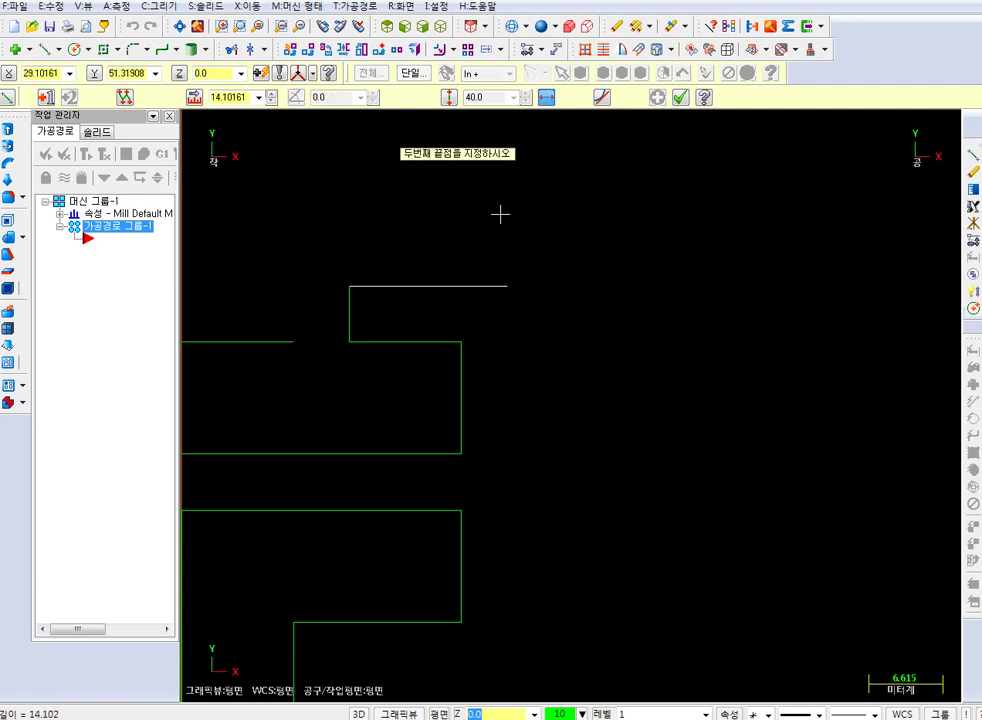
left_click(293, 342)
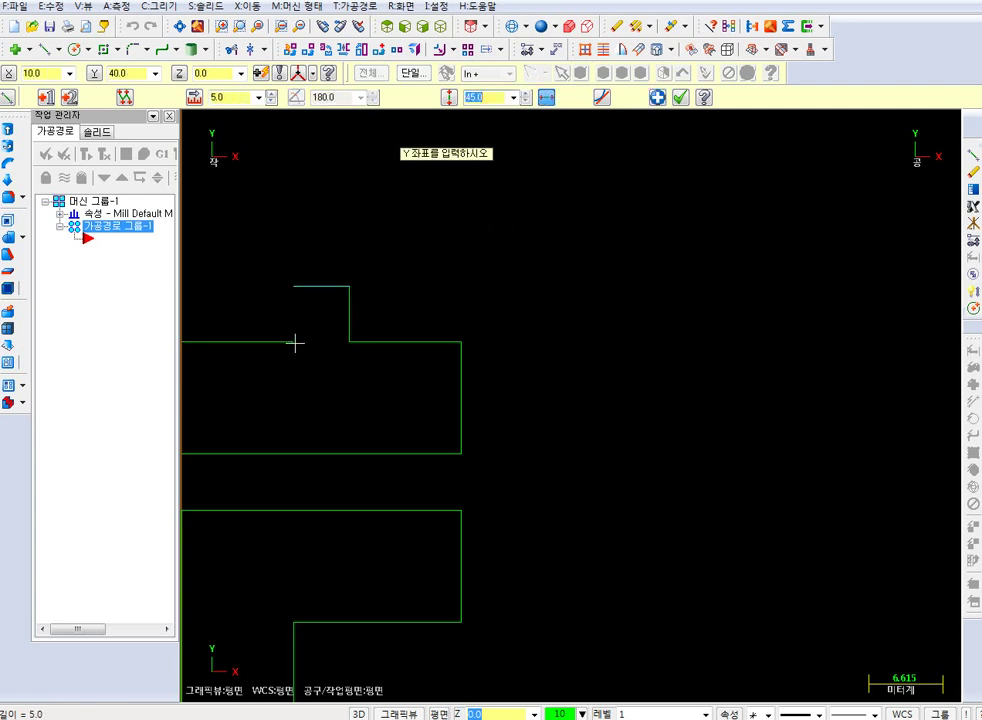
key("Return")
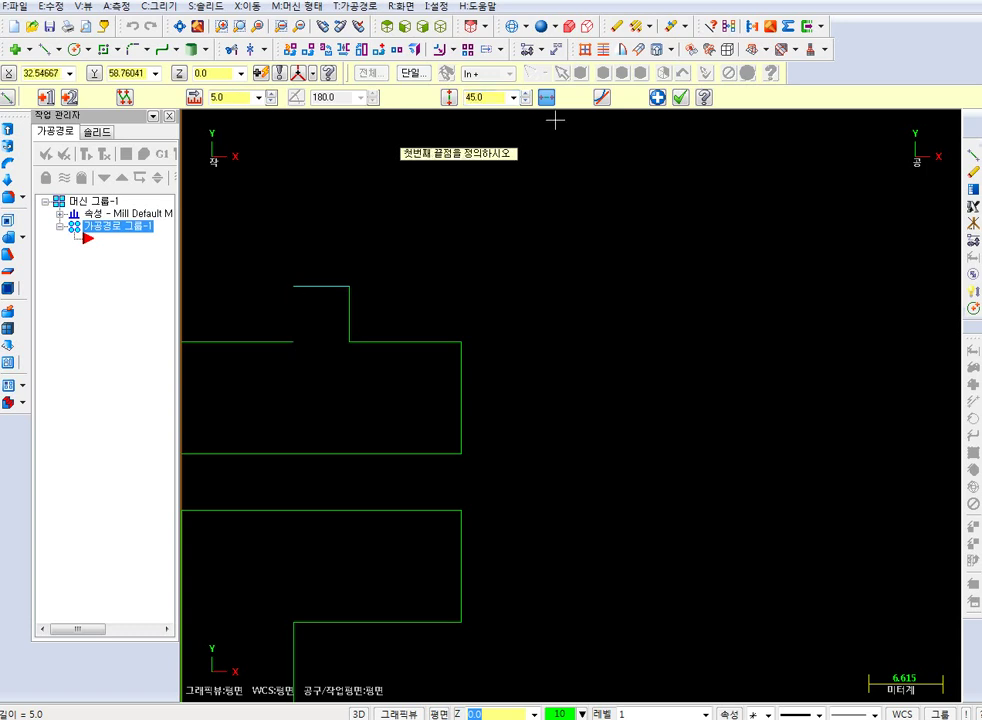
- Close the stepped profile with vertical lines on the left side of the raised tab and along the profile's left edge
left_click(293, 287)
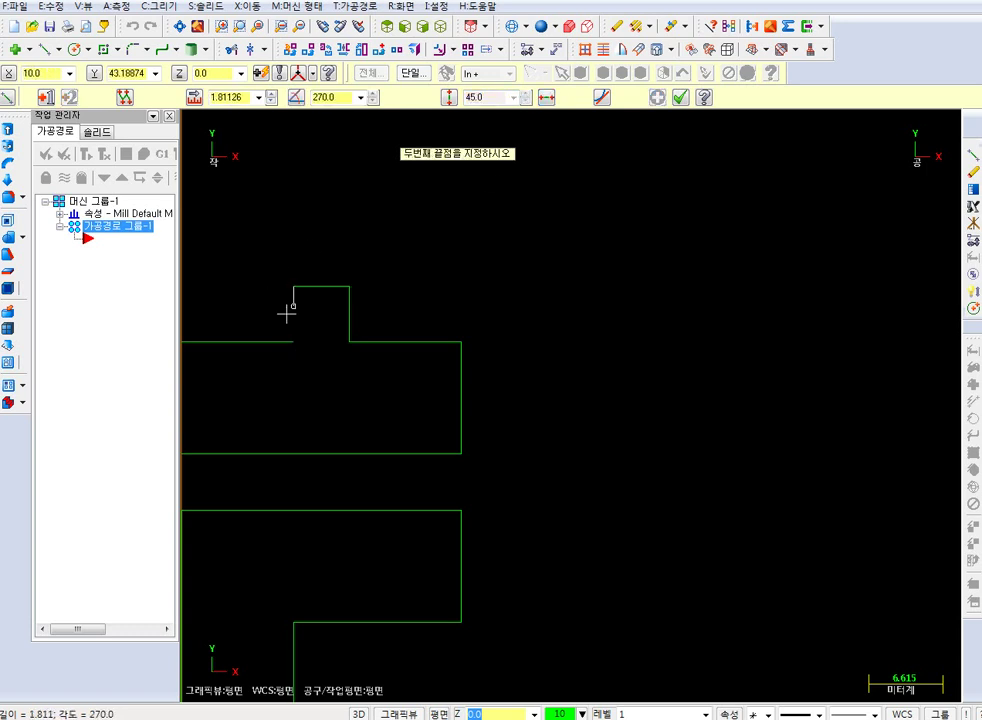
left_click(290, 341)
scroll(390, 391, "down", 2)
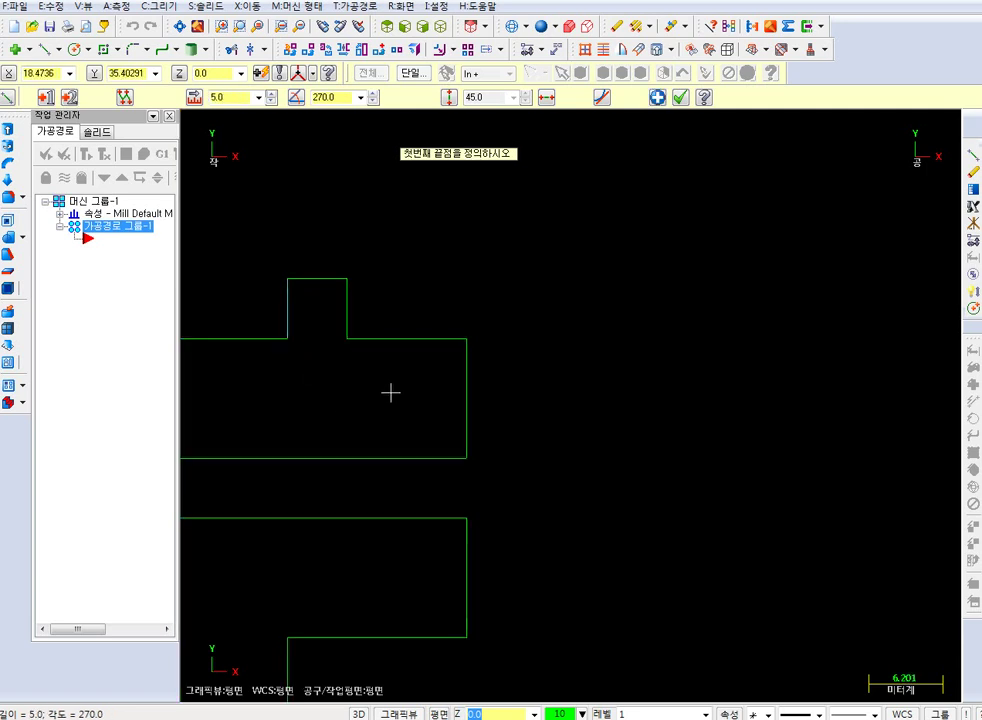
scroll(414, 388, "down", 1)
key("Left")
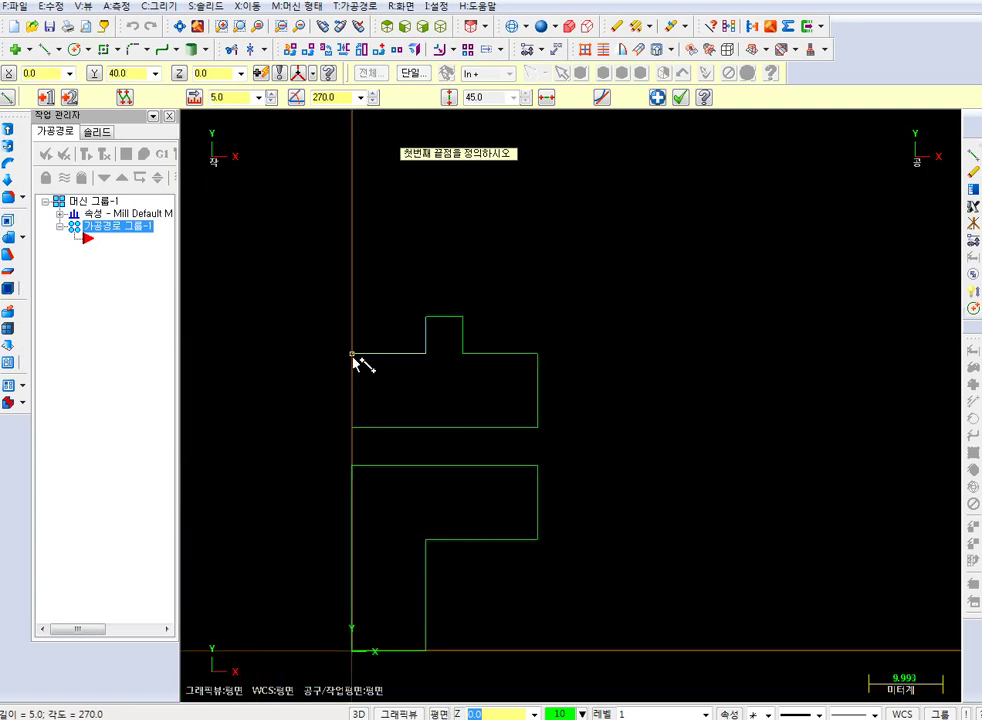
left_click(352, 354)
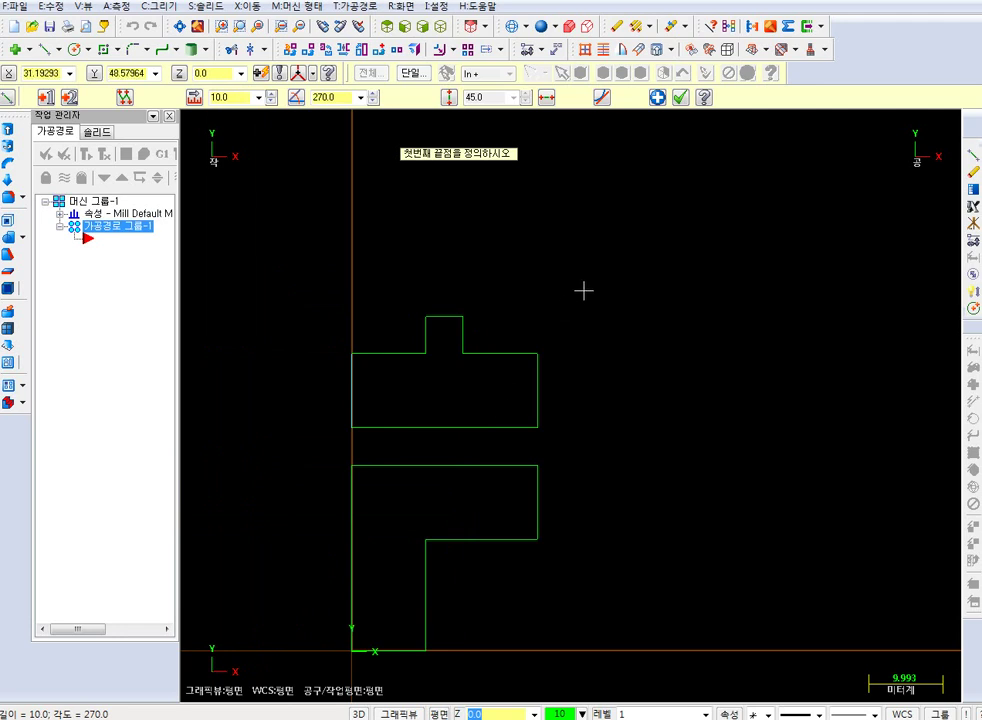
key("Escape")
key("Right")
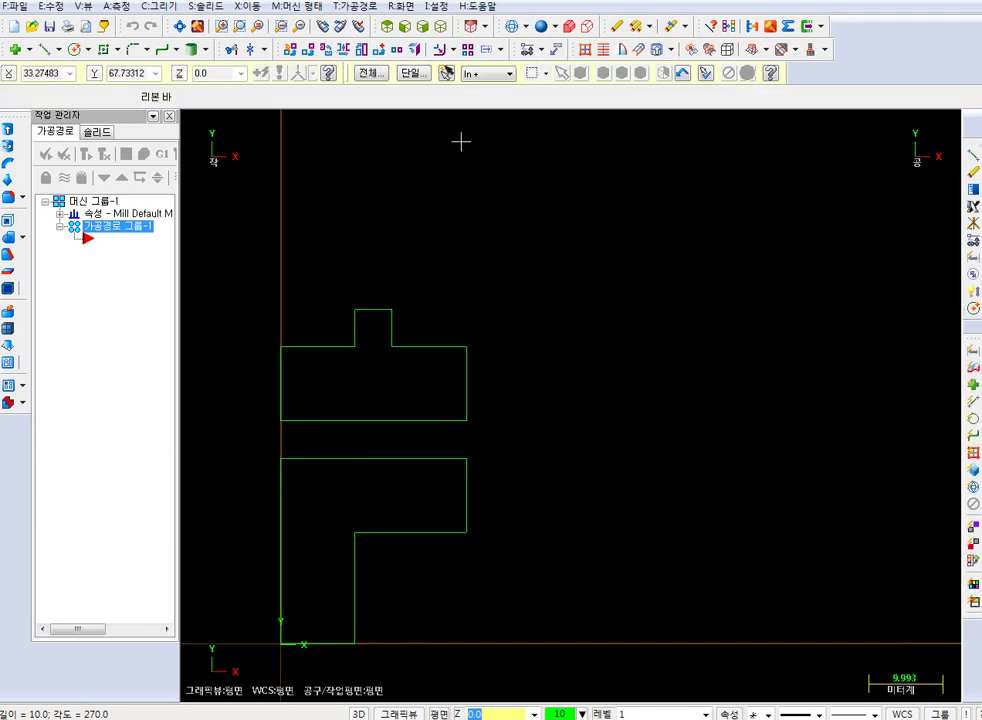
left_click(42, 48)
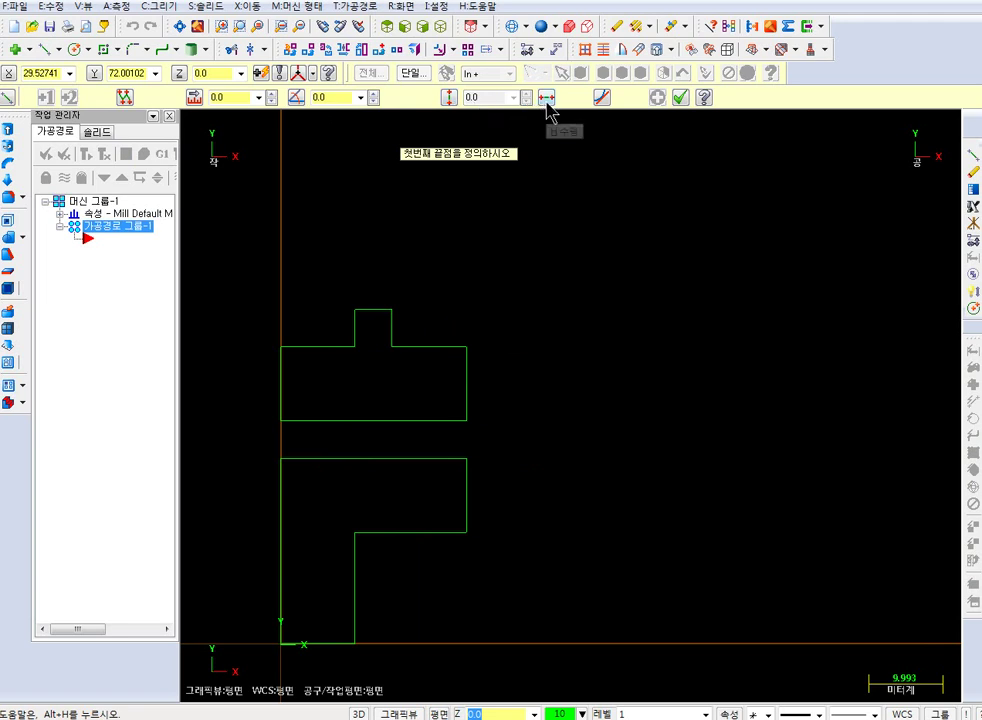
left_click(450, 97)
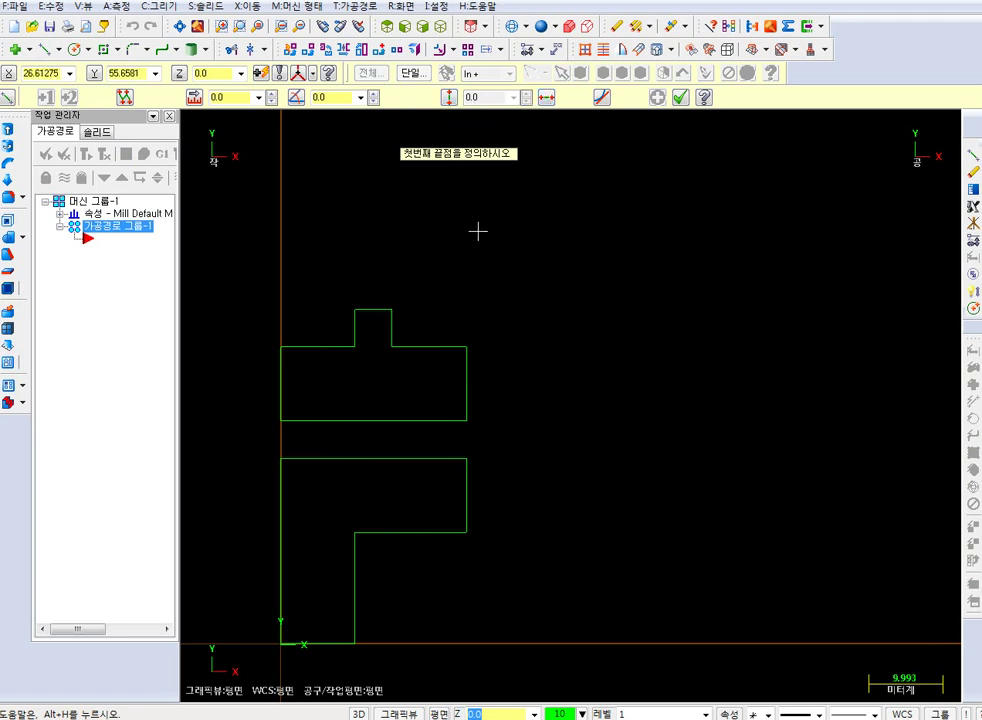
key("Escape")
- Uncover the dimensioned reference drawing behind the Mastercam window to check it, and maximise Mastercam again
left_click_drag(677, 2, 657, 45)
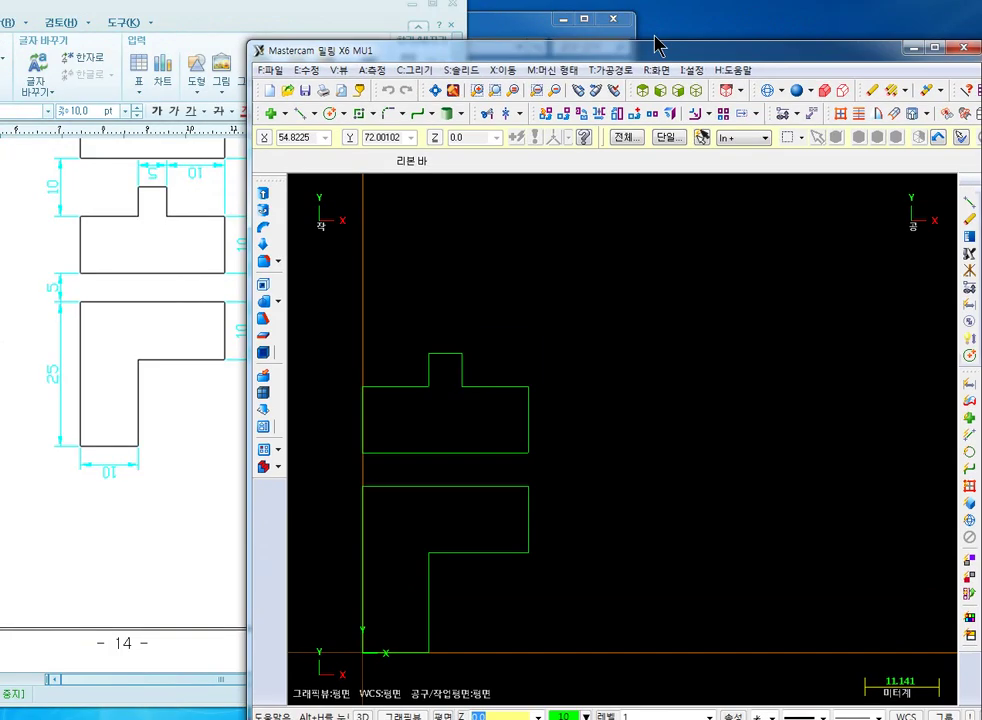
double_click(640, 52)
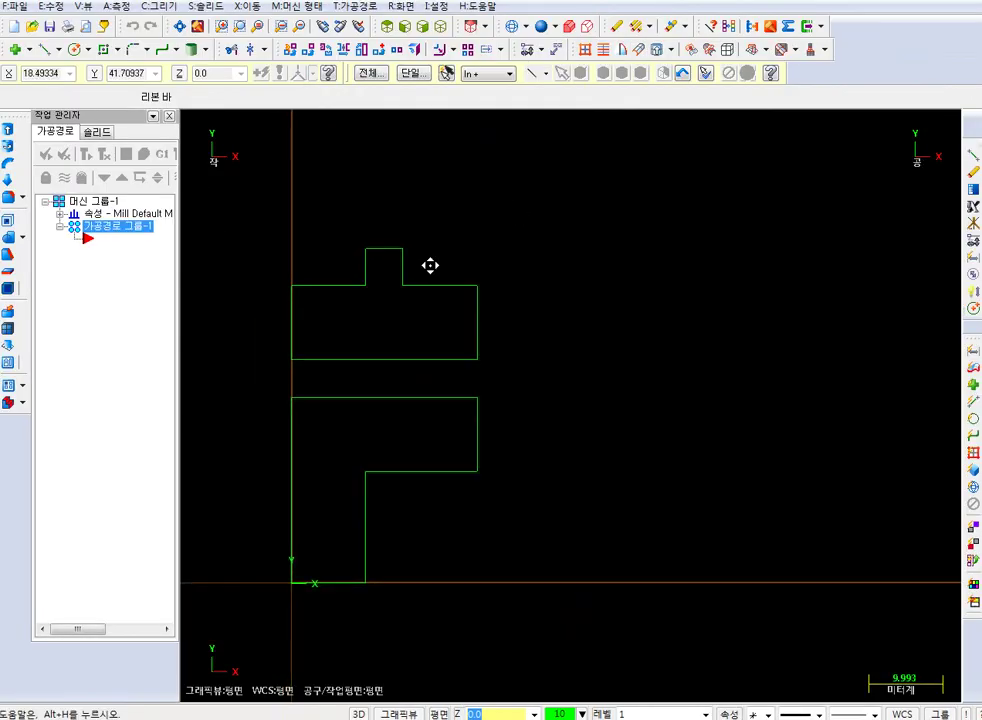
- Undo the stepped profile's lines back to the single horizontal line above the L-shaped profile
middle_click_drag(430, 265, 436, 247)
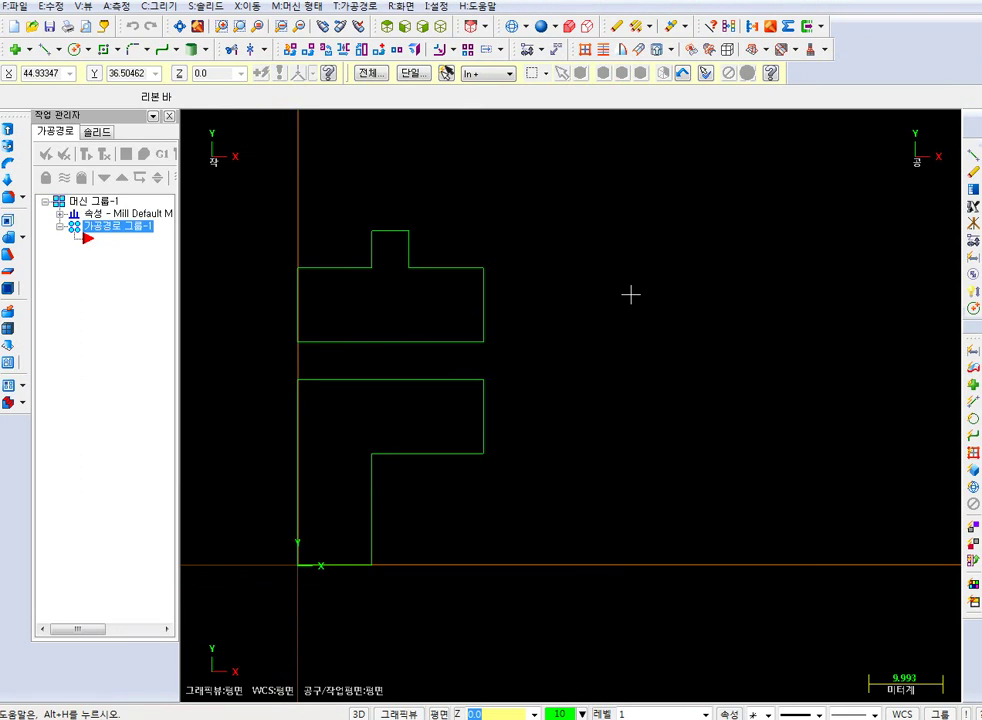
scroll(512, 300, "down", 1)
key("ctrl+z")
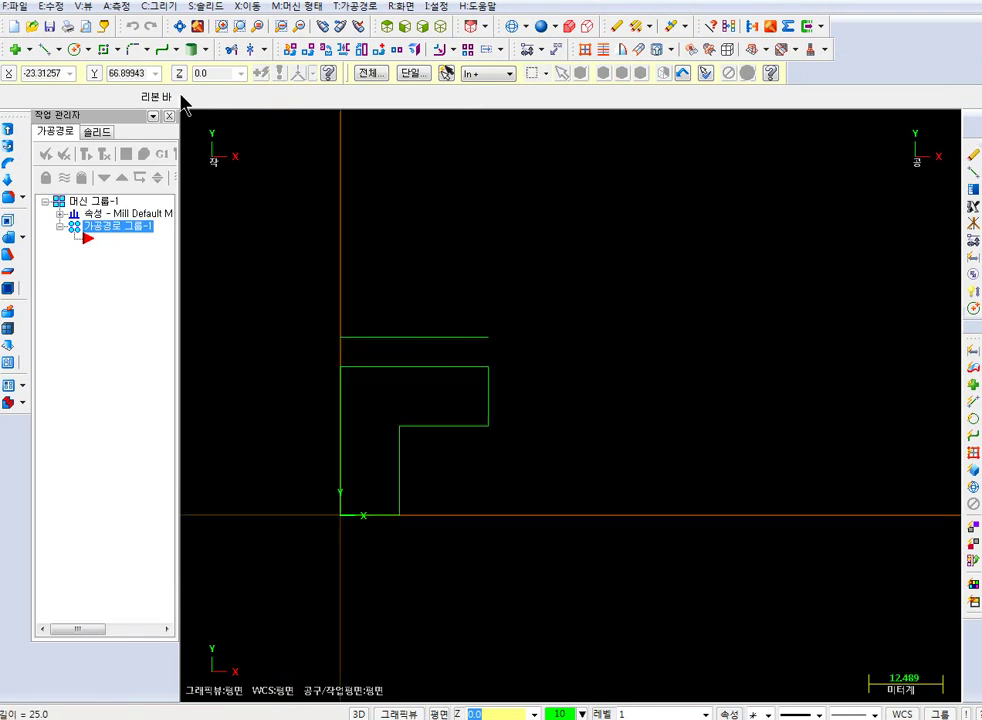
- Draw a horizontal two-point line between the X positions of the separate line's ends, with its Y coordinate set to 40
left_click(44, 48)
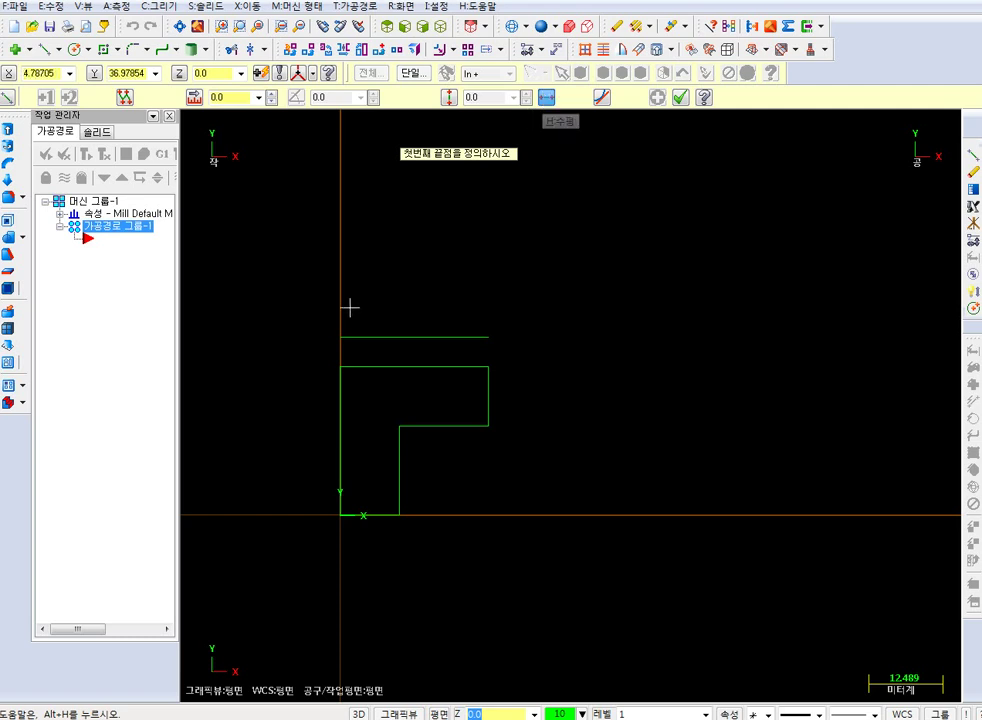
left_click(341, 337)
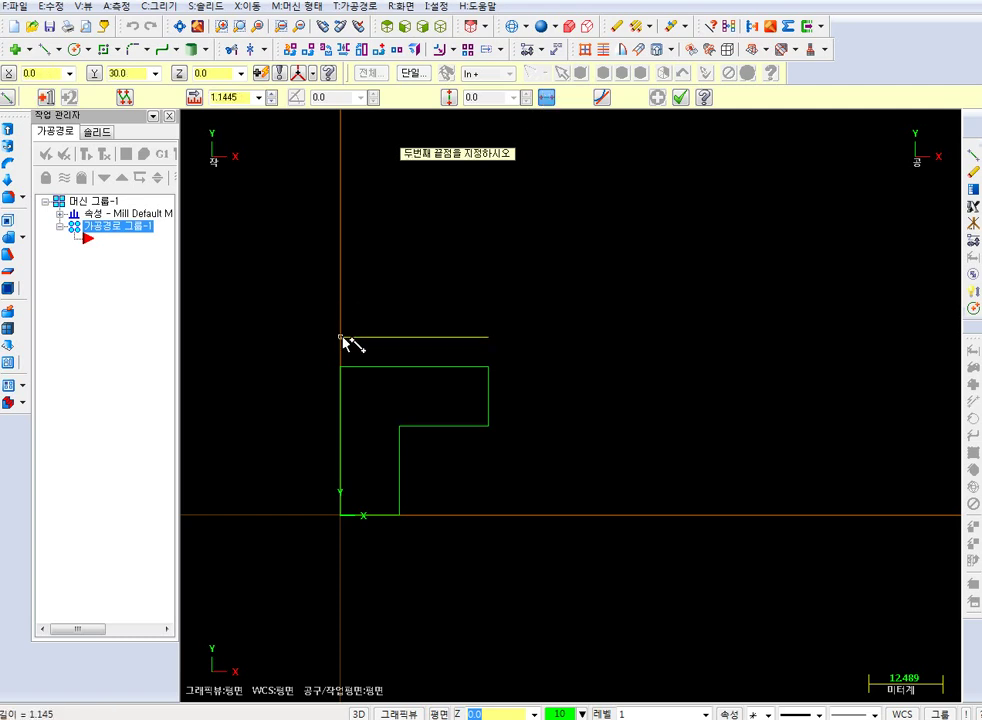
left_click(487, 336)
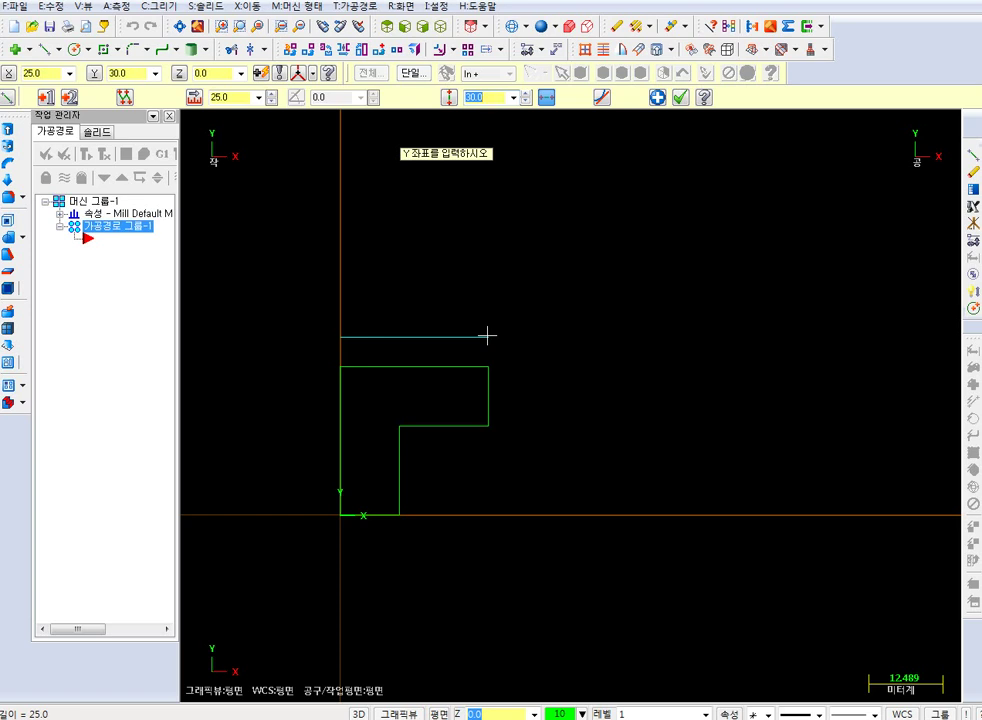
key("ctrl+2")
mouse_move(476, 193)
left_mouse_down()
mouse_move(329, 180)
mouse_move(485, 176)
left_mouse_up()
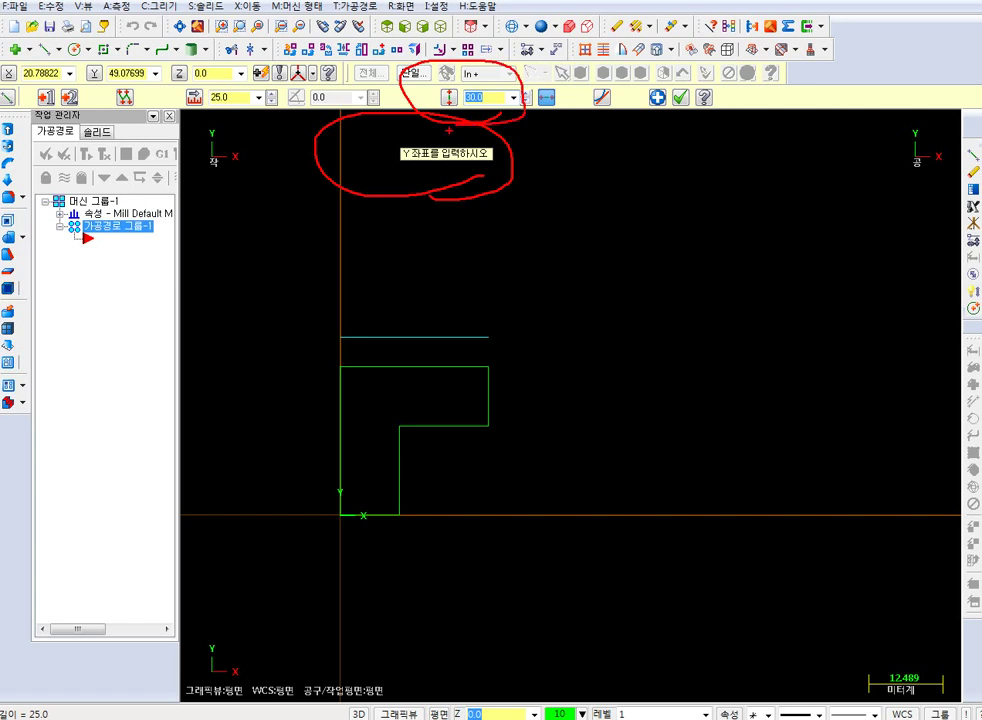
key("Escape")
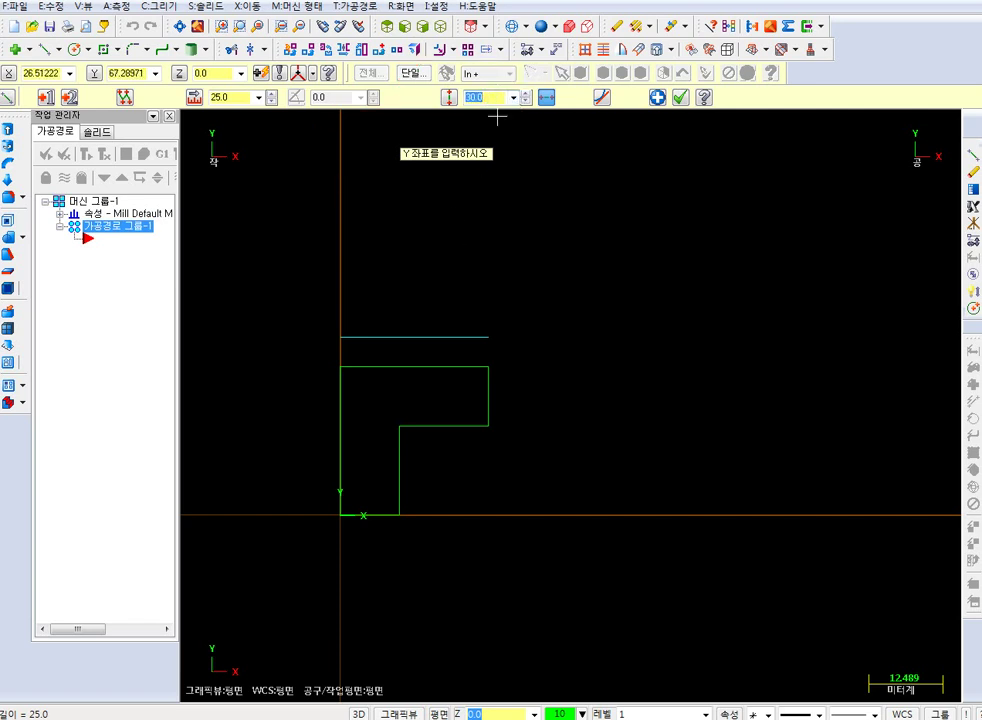
type("40")
key("Return")
left_click(456, 323)
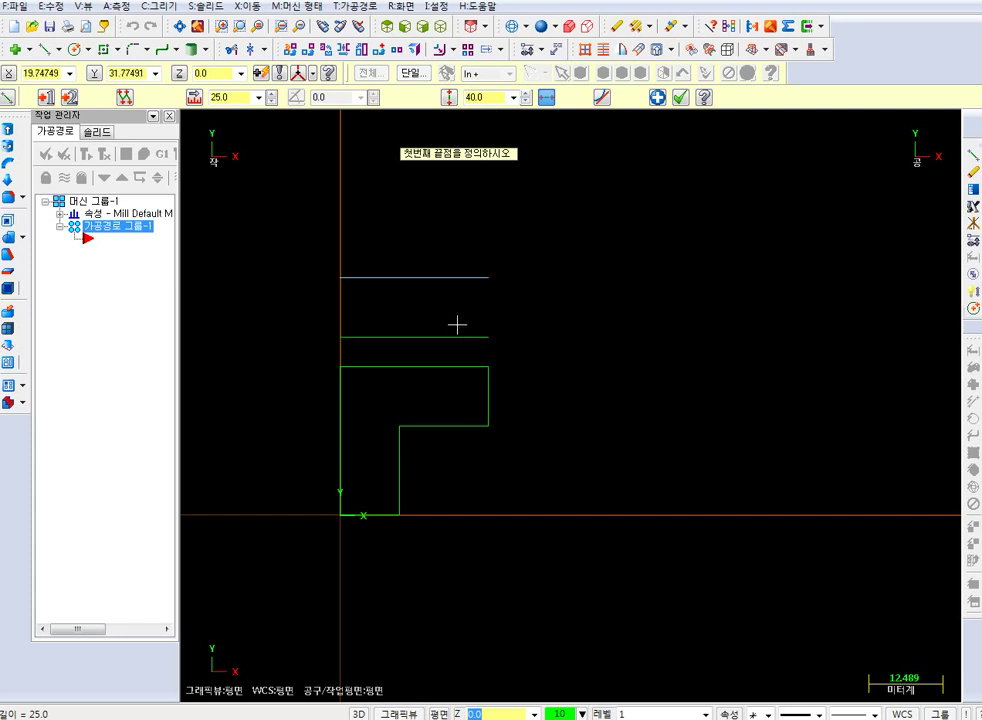
scroll(462, 314, "up", 1)
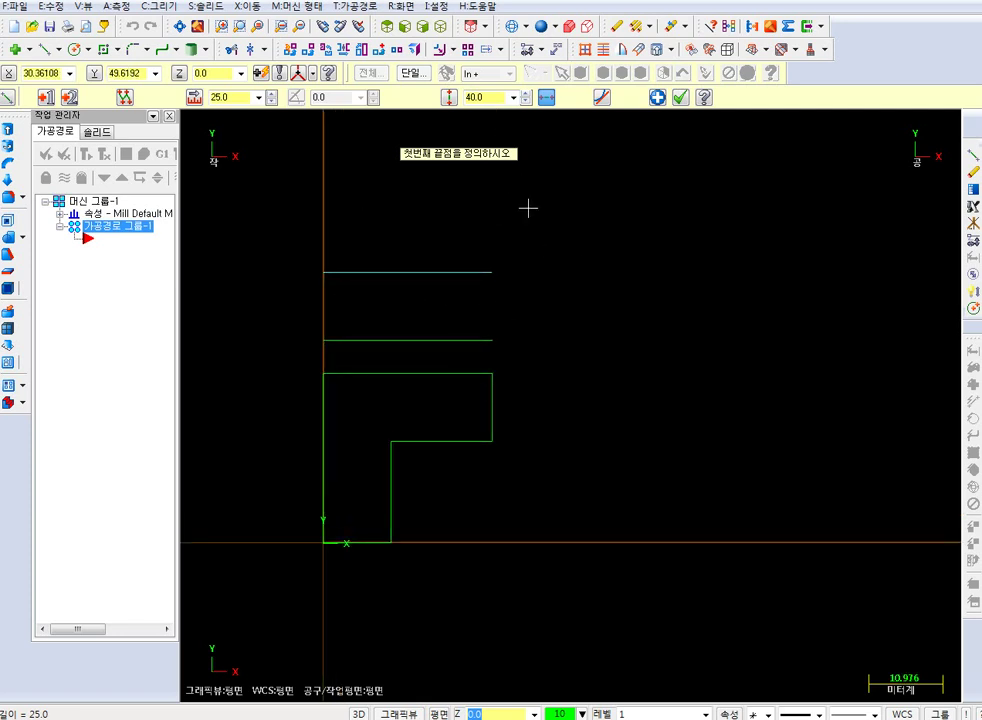
- Switch from horizontal to vertical mode and join the left ends of the two upper horizontal lines
left_click(546, 97)
left_click(448, 97)
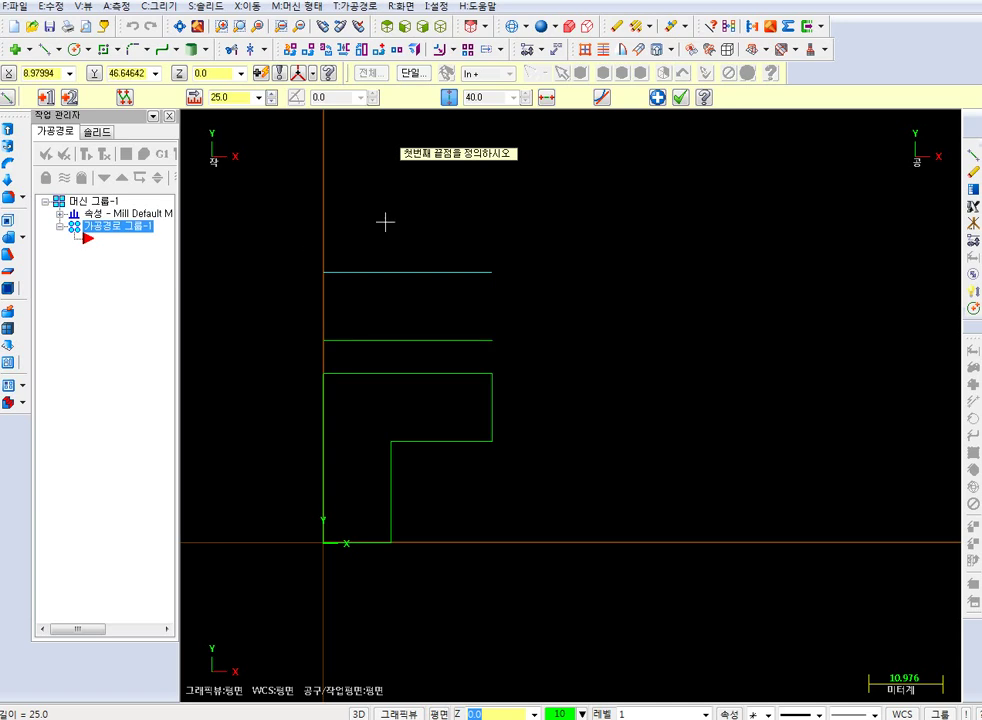
left_click(324, 272)
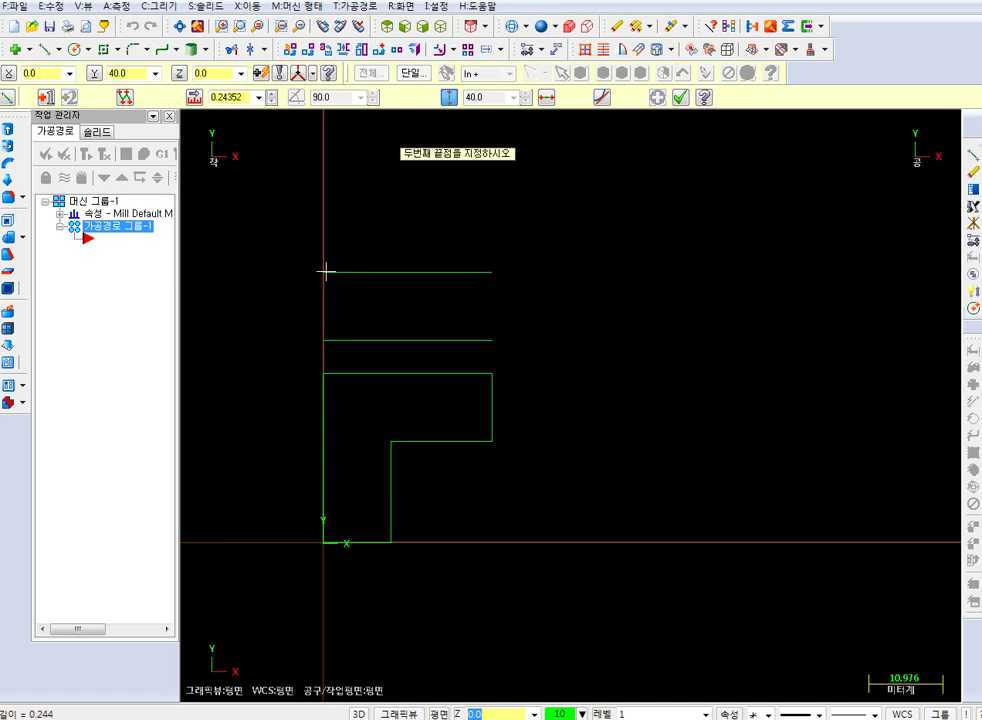
left_click(324, 340)
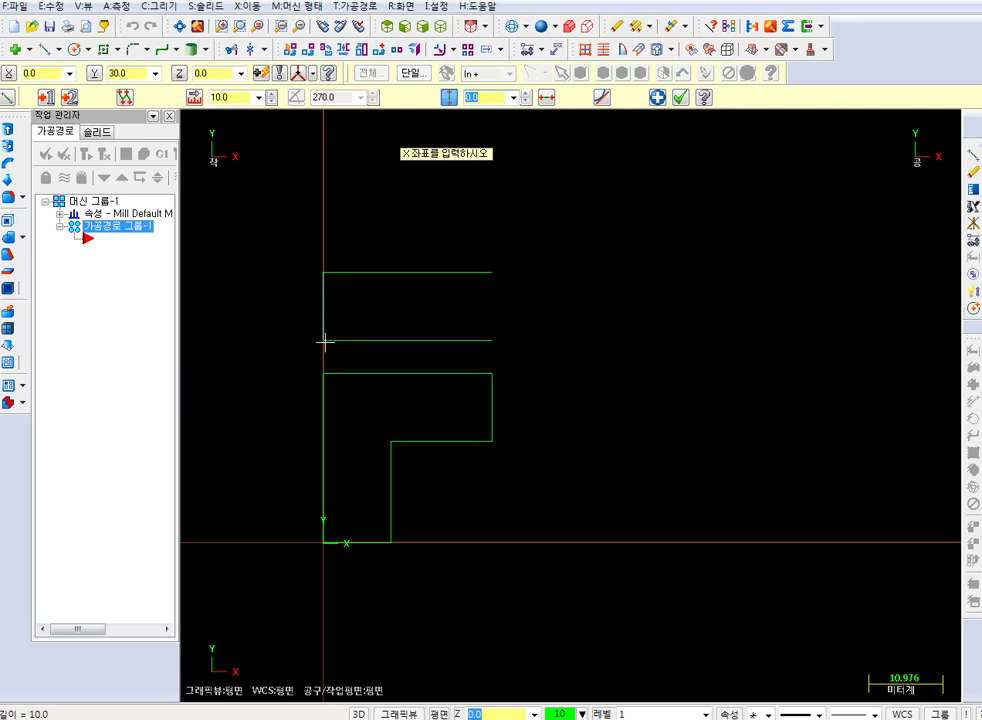
left_click_drag(611, 190, 611, 421)
left_click_drag(330, 243, 530, 245)
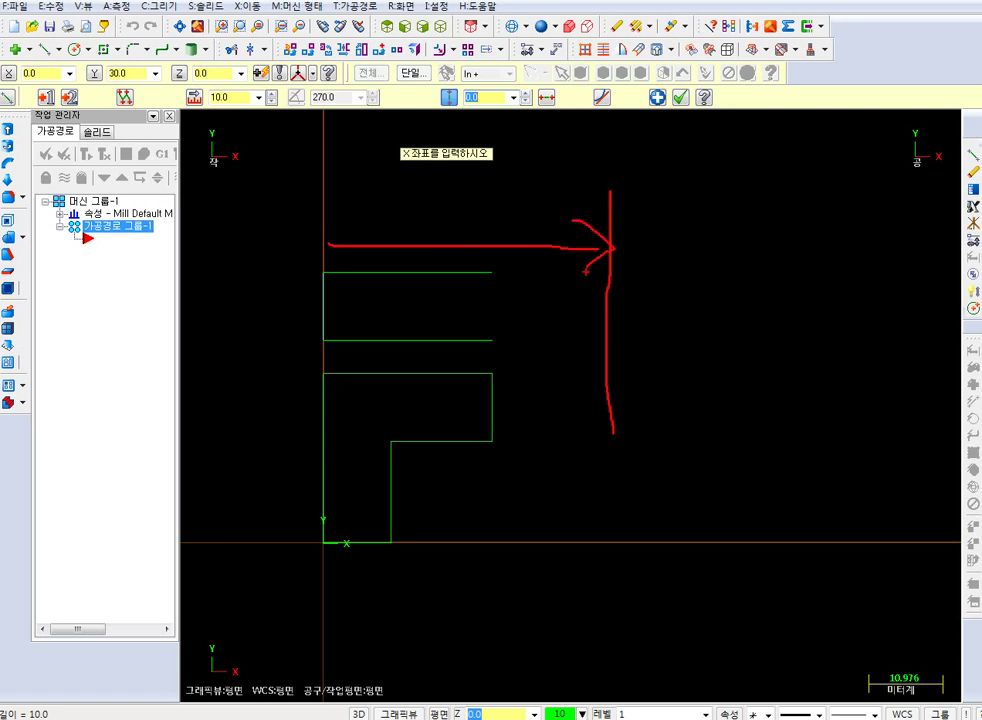
left_click_drag(486, 175, 466, 186)
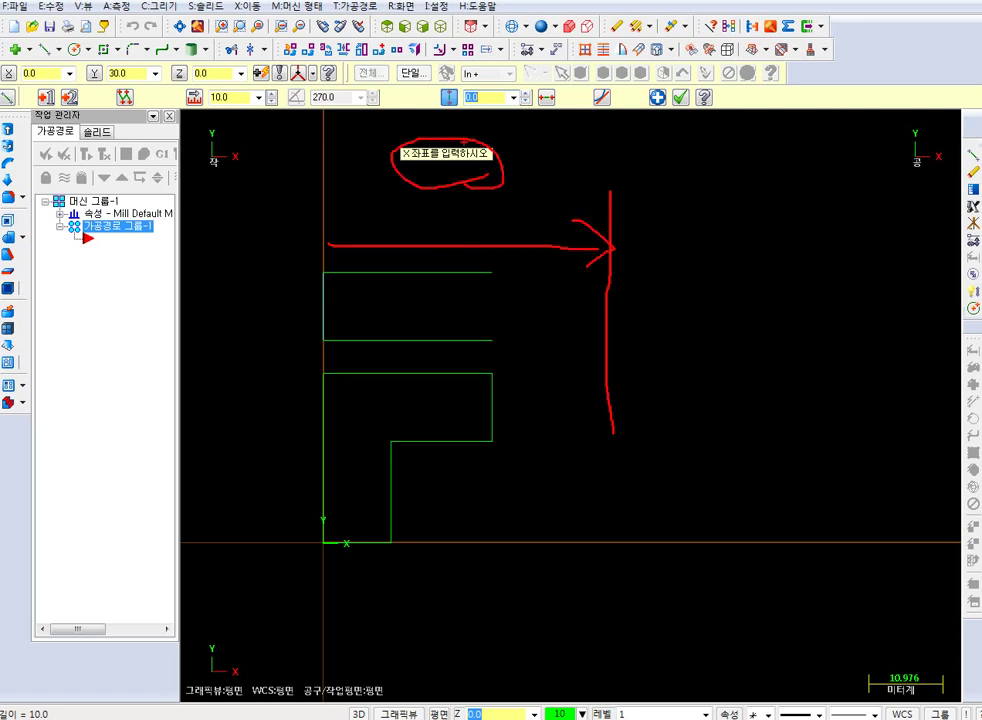
left_click_drag(478, 127, 467, 90)
left_click_drag(575, 108, 562, 89)
left_click_drag(598, 124, 668, 153)
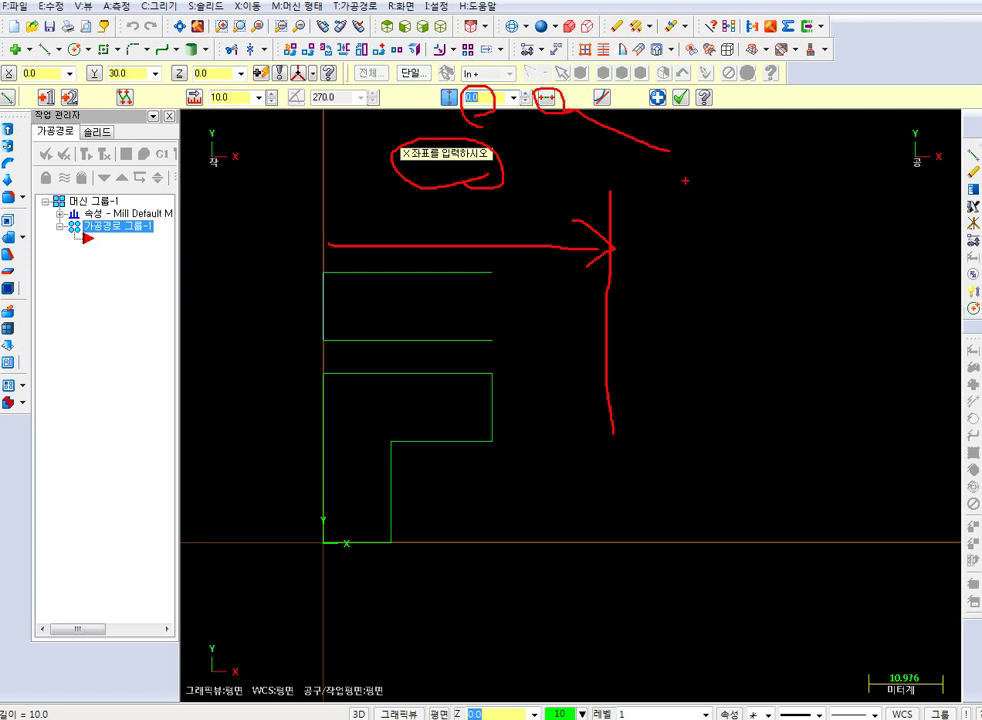
left_click_drag(712, 270, 855, 266)
left_click_drag(720, 219, 877, 218)
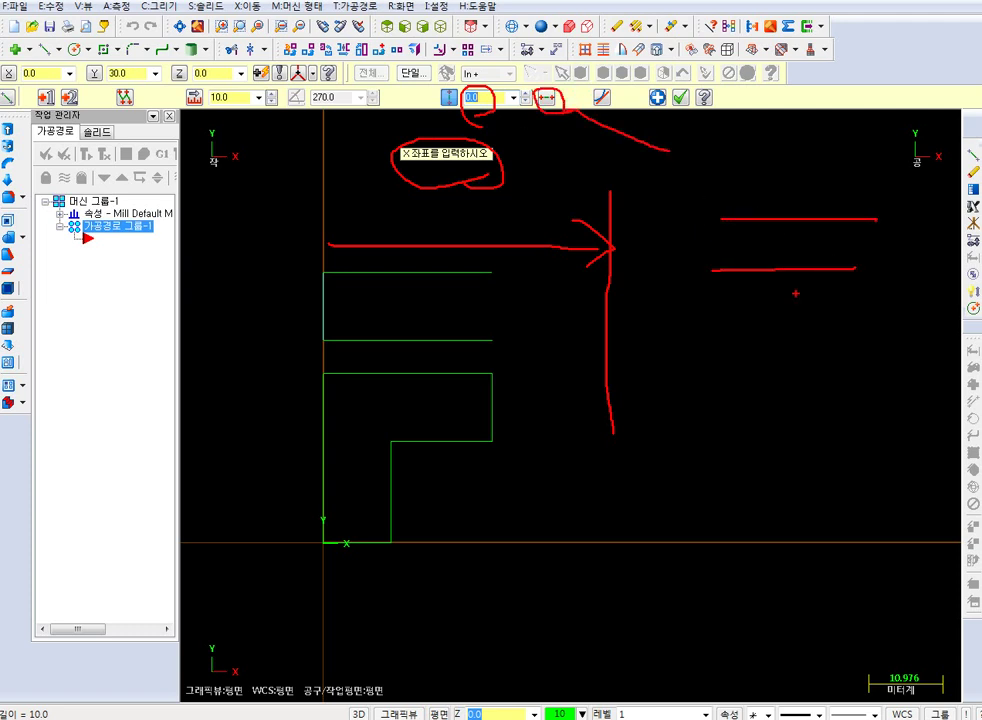
left_click_drag(716, 315, 853, 314)
left_click_drag(794, 220, 797, 286)
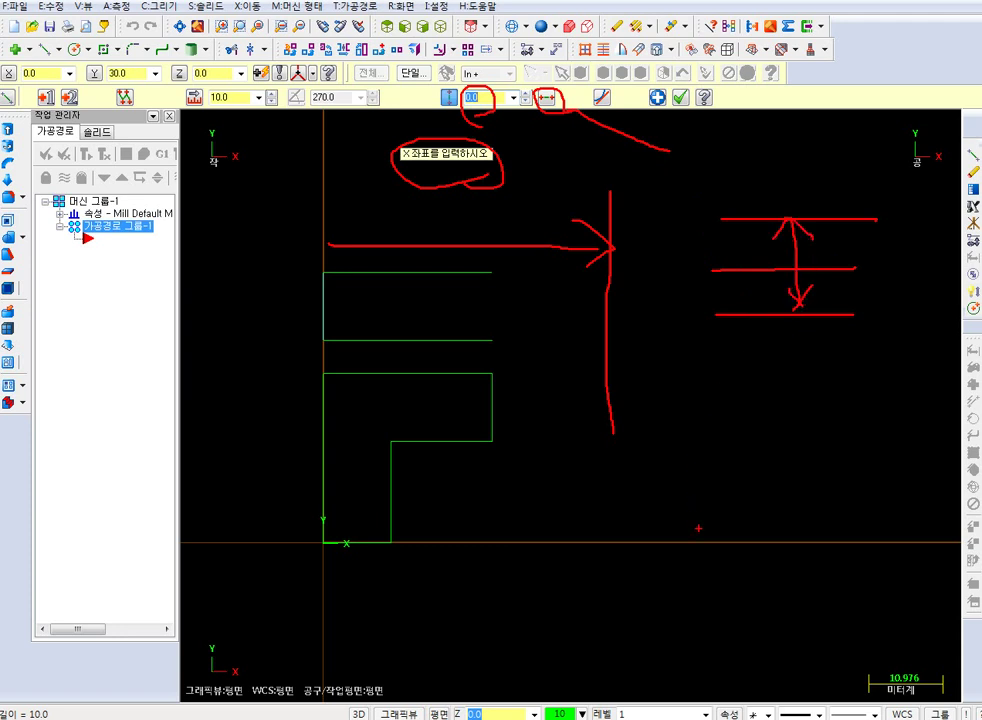
left_click_drag(748, 537, 743, 330)
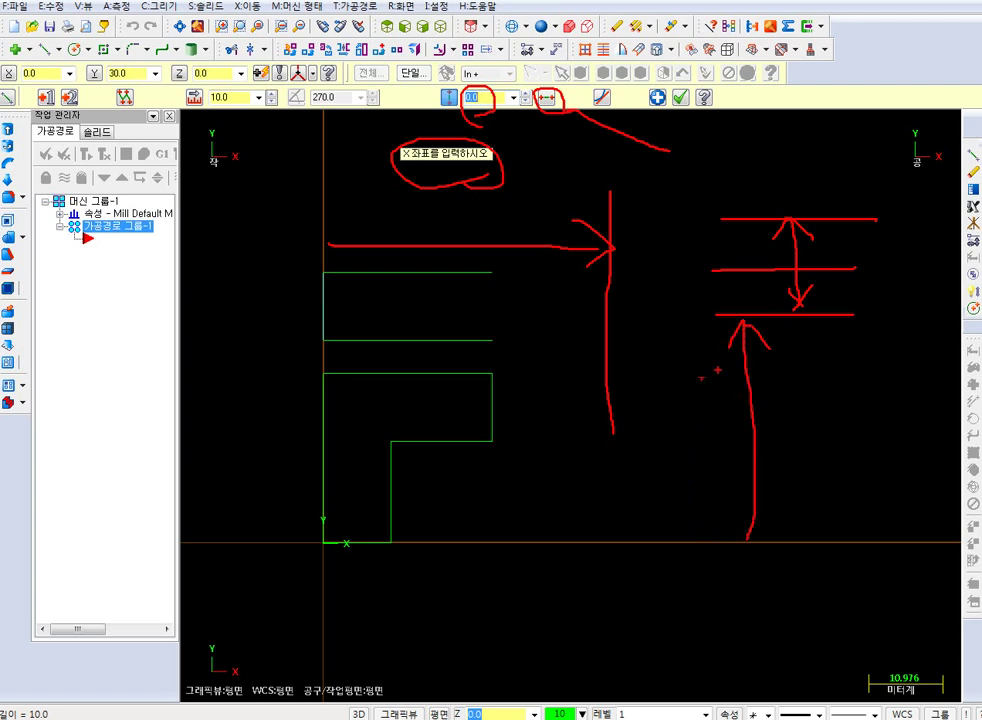
mouse_move(328, 289)
left_mouse_down()
mouse_move(588, 298)
mouse_move(553, 340)
left_mouse_up()
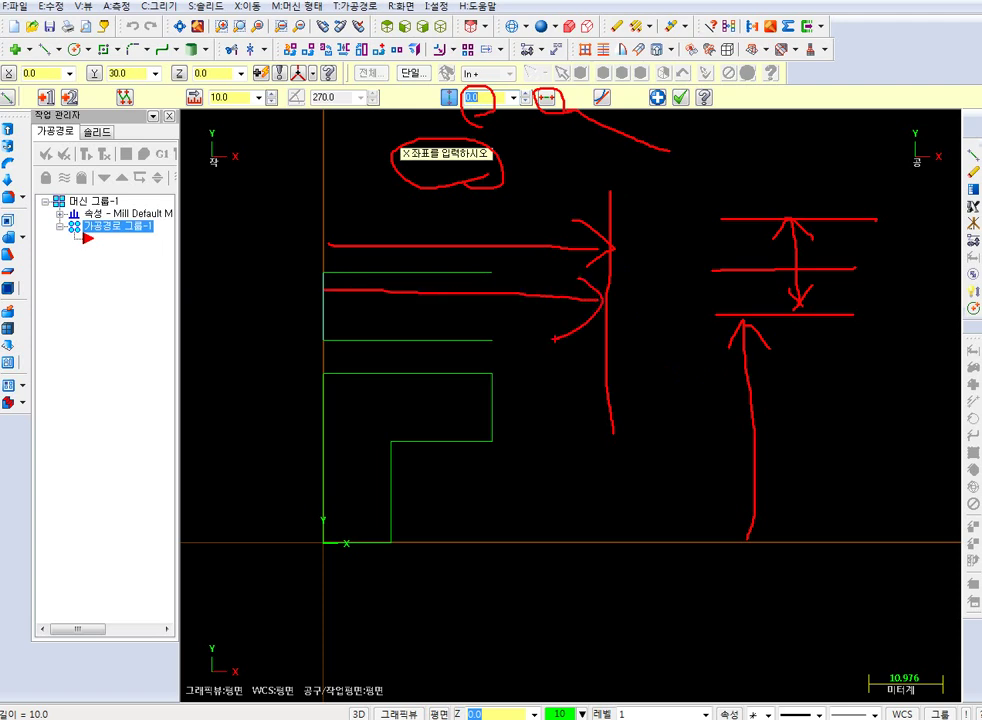
key("Escape")
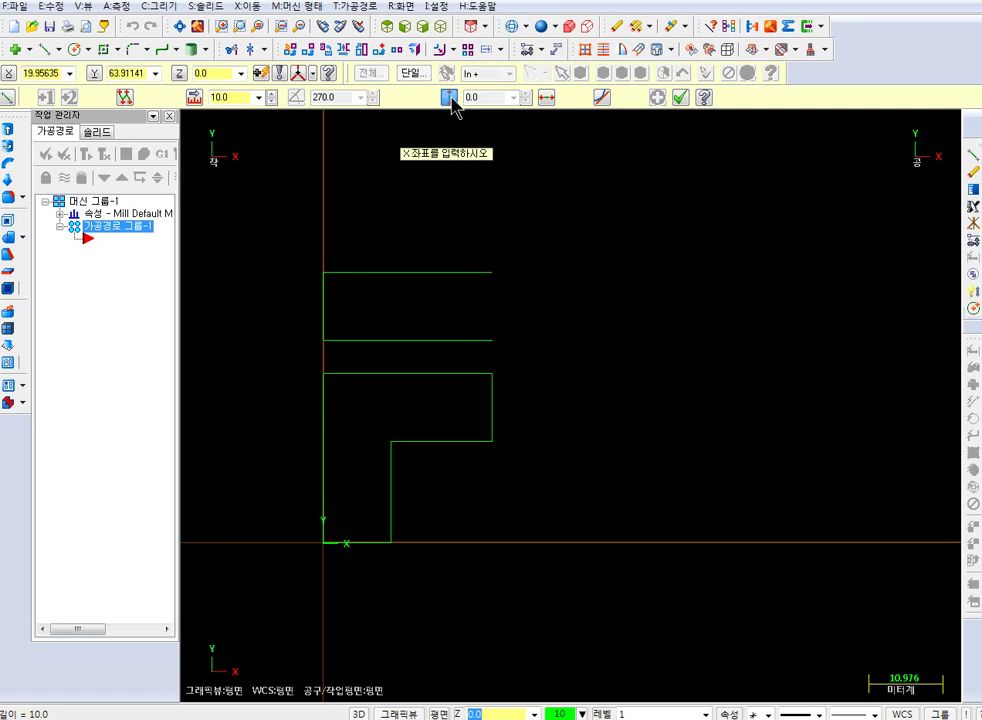
- Close the upper rectangle with a 10 mm vertical line down from its upper right end, taking the length from the left edge
left_click(492, 273)
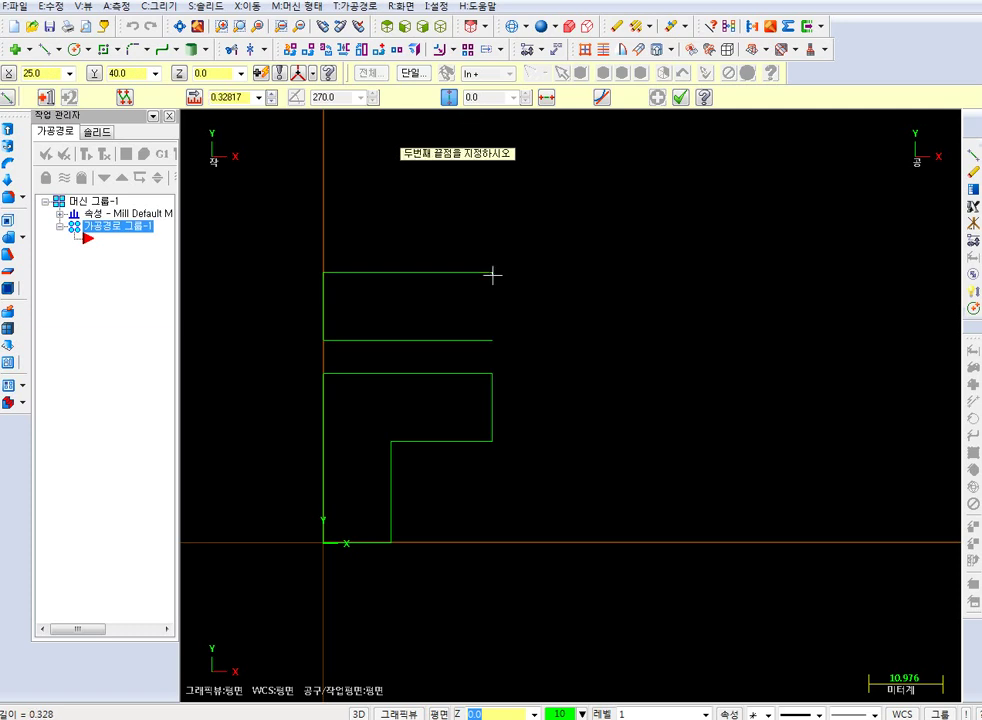
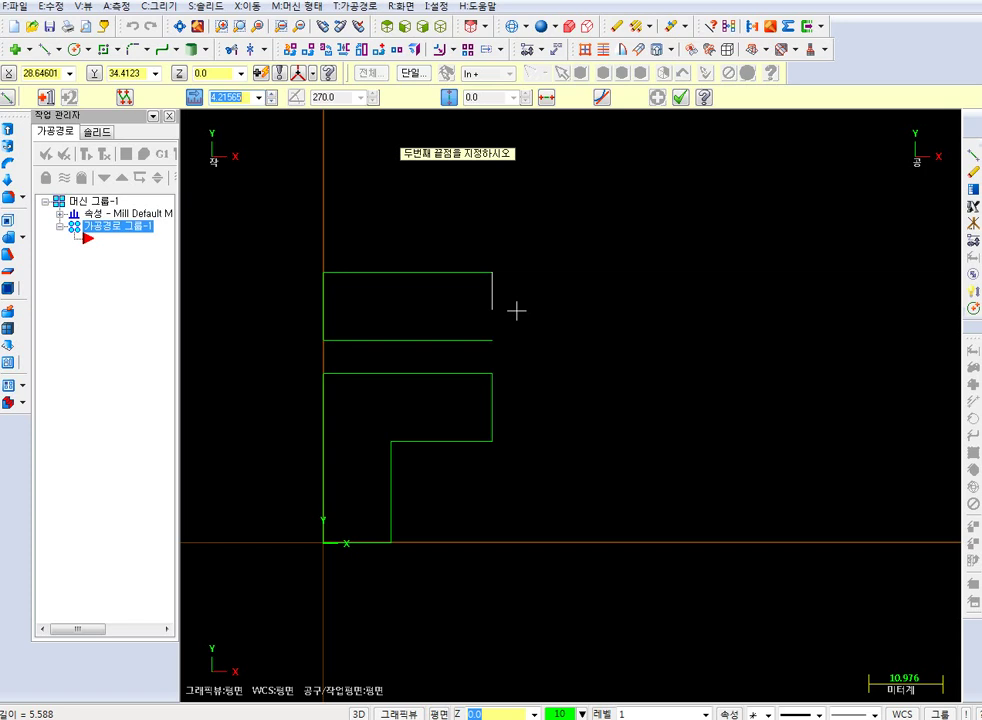
key("BackSpace")
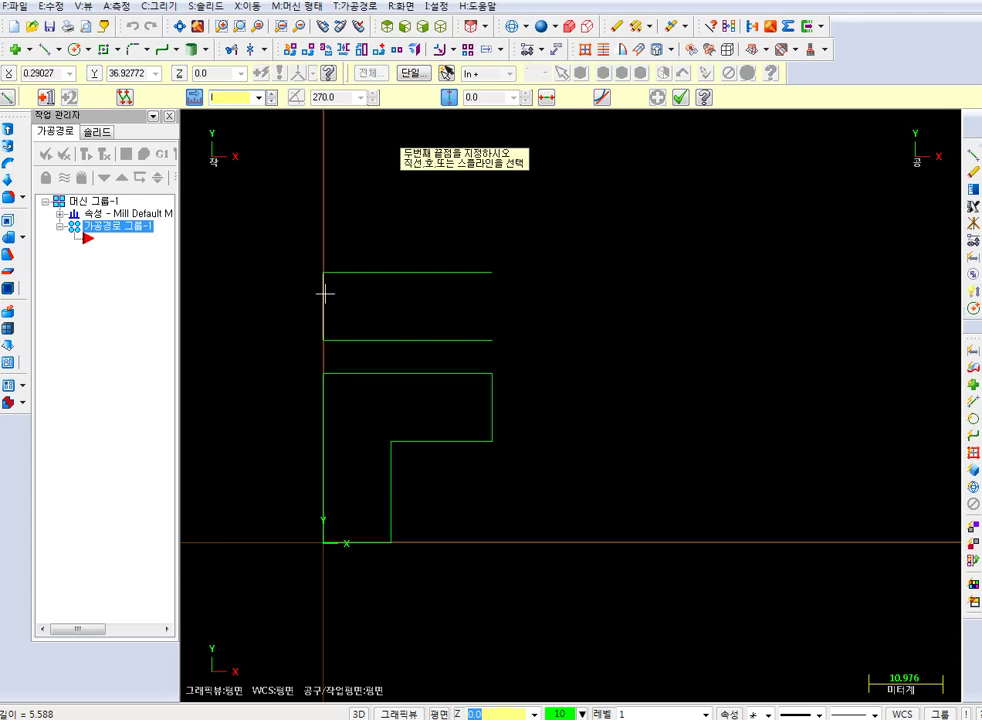
type("10")
key("Return")
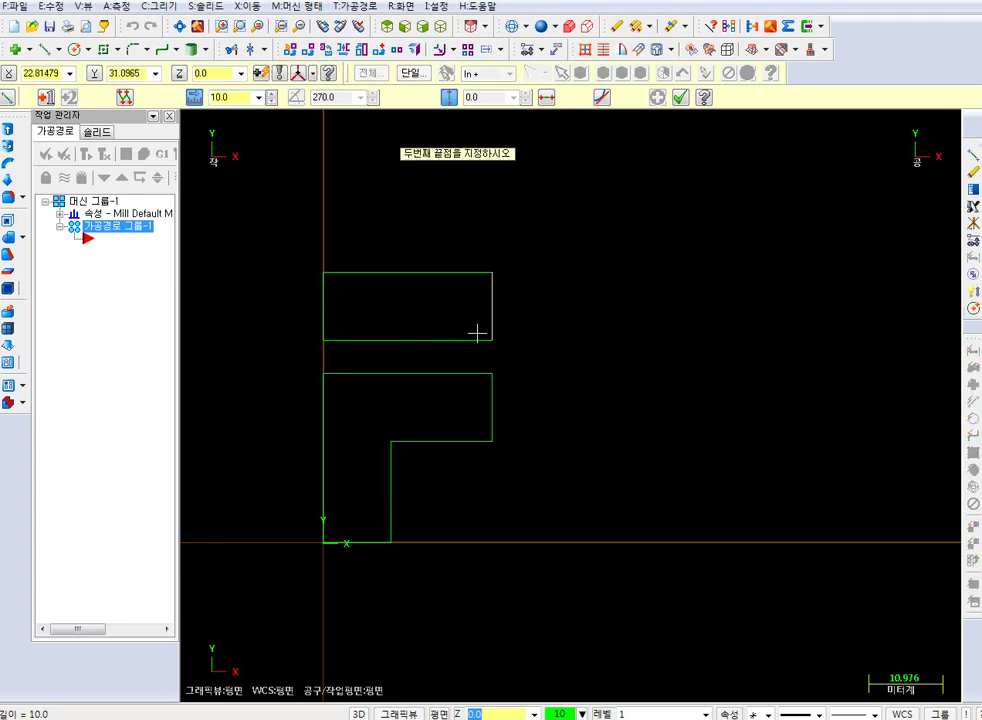
key("Tab")
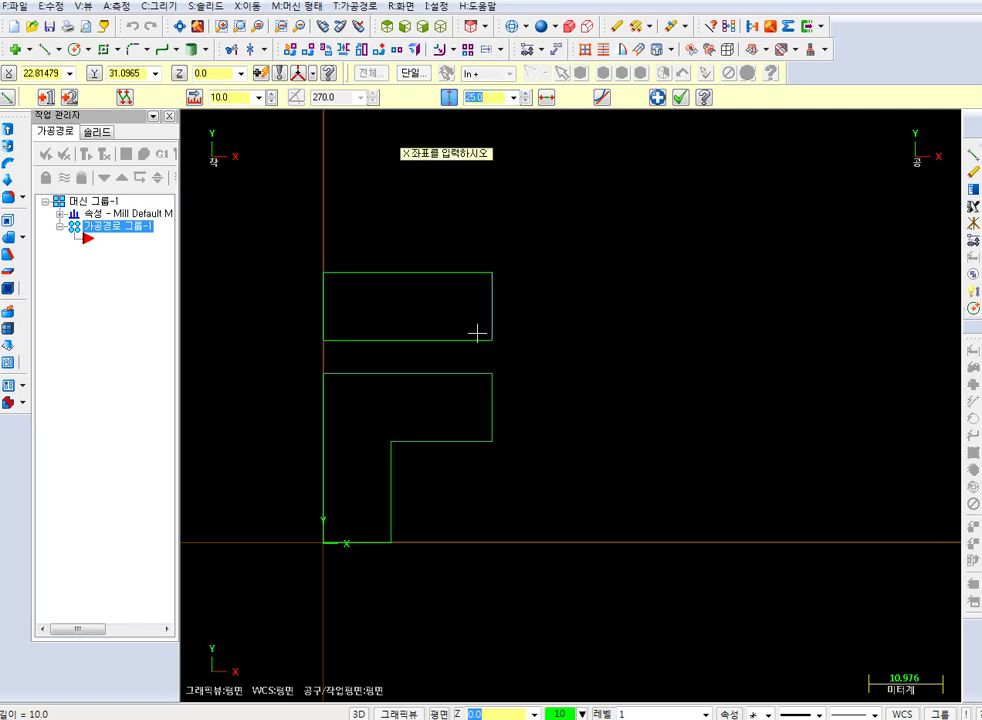
left_click_drag(500, 115, 505, 118)
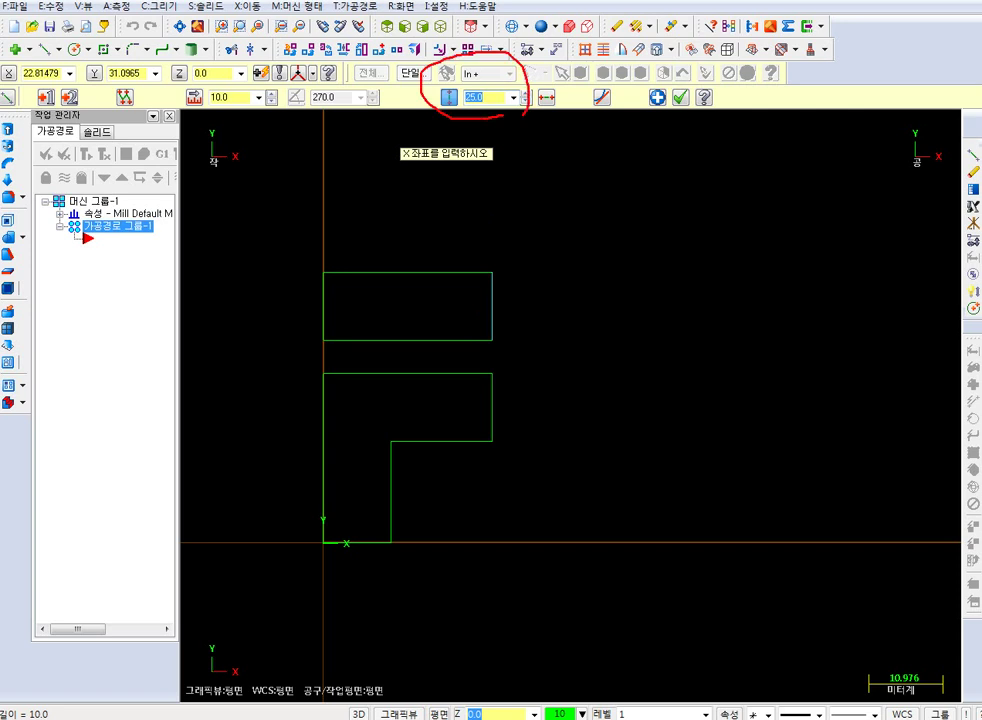
key("Escape")
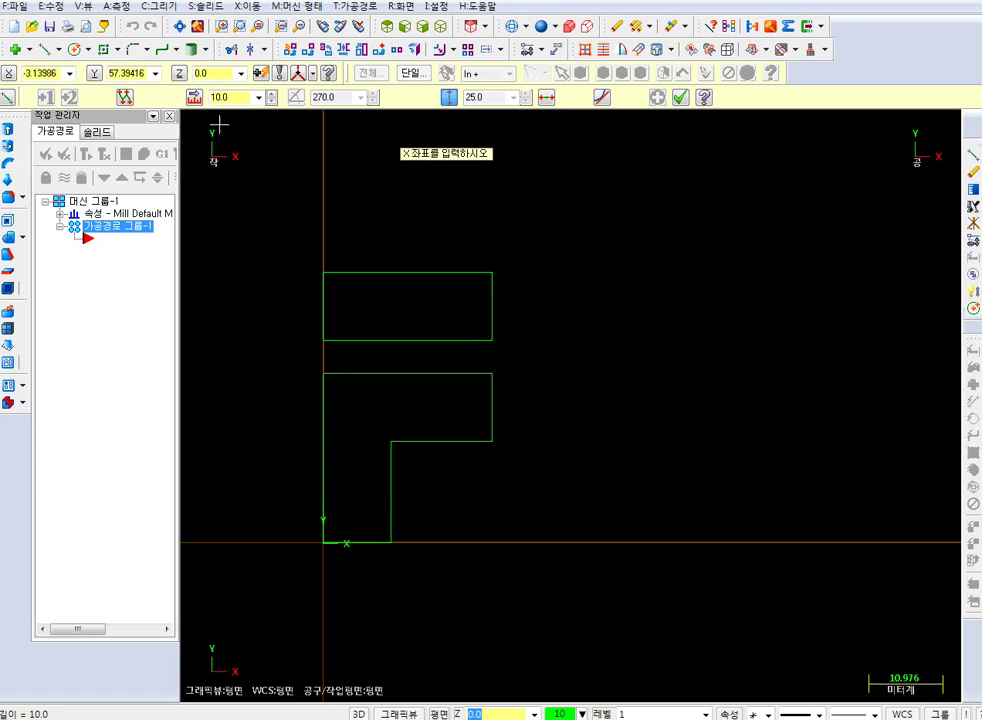
- Draw a 50 mm line to the right of the profiles, taking its 270° angle from the L-profile's inner vertical edge
left_click(572, 421)
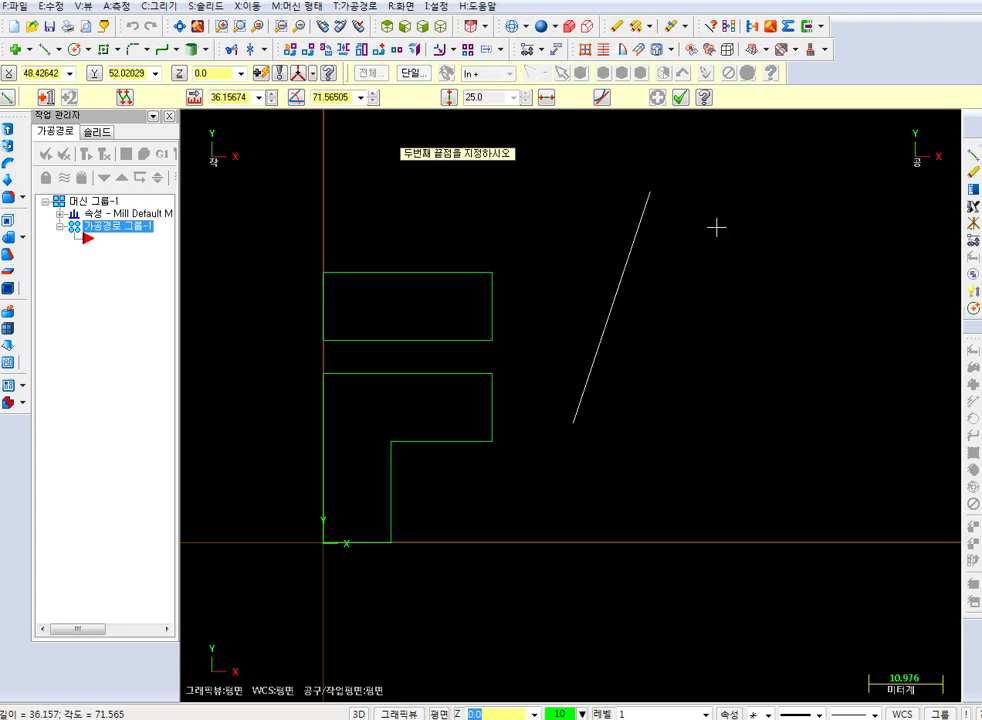
type("50")
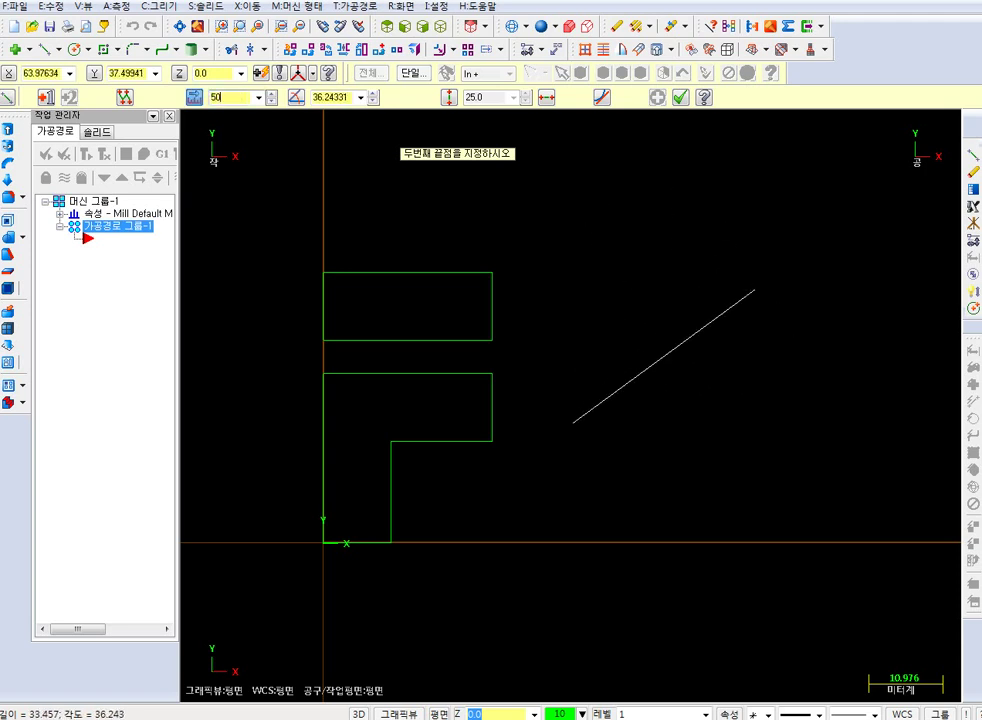
key("Return")
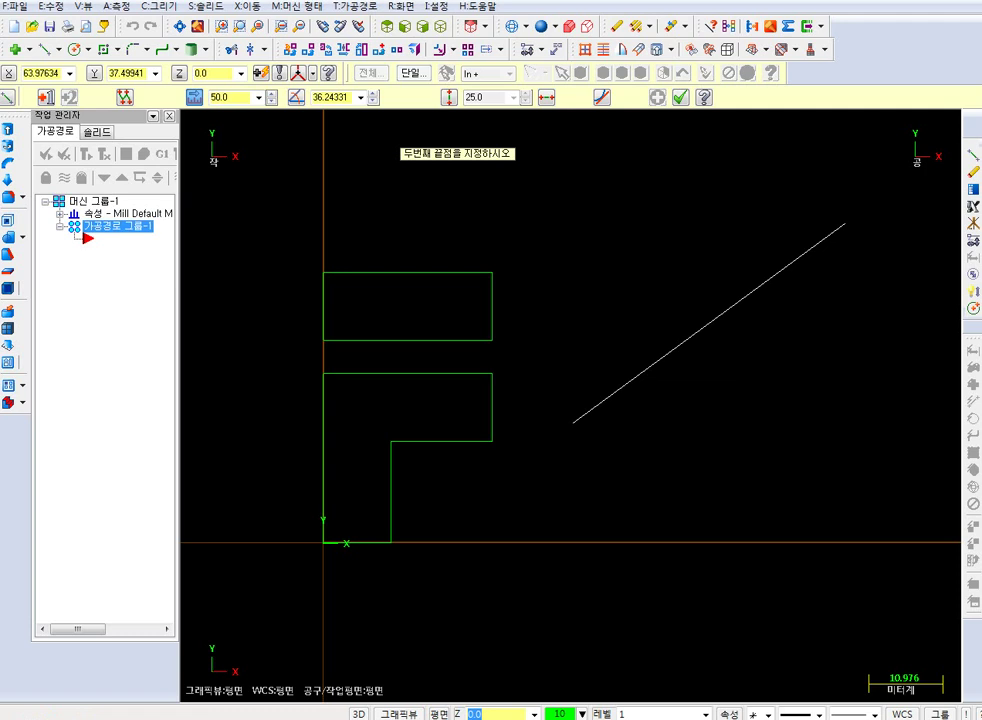
key("Tab")
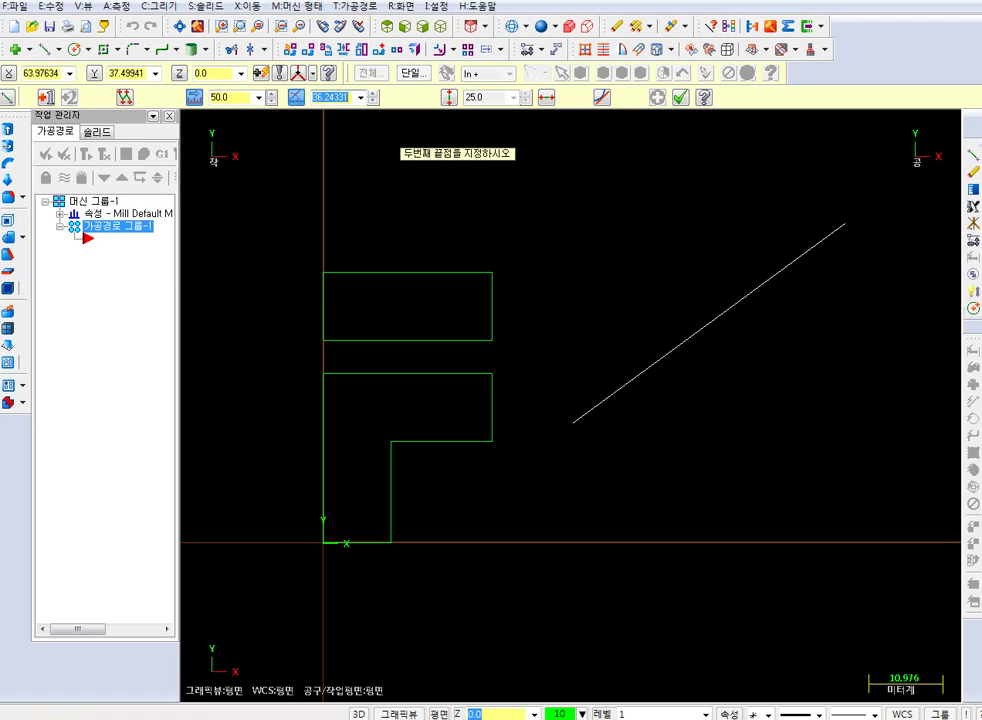
type("a")
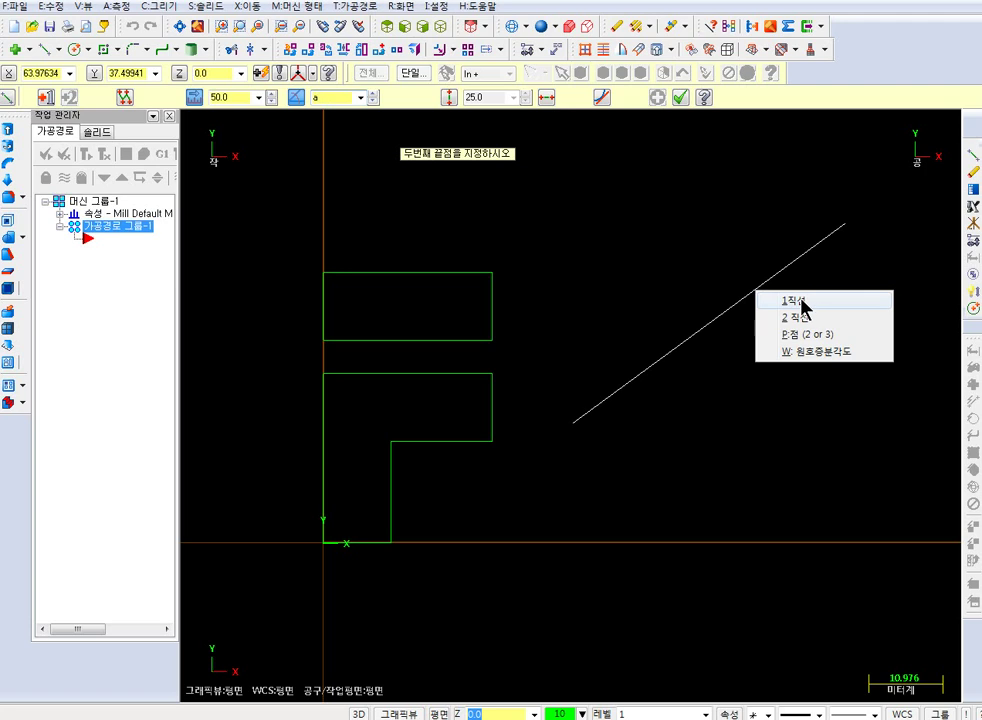
left_click(803, 301)
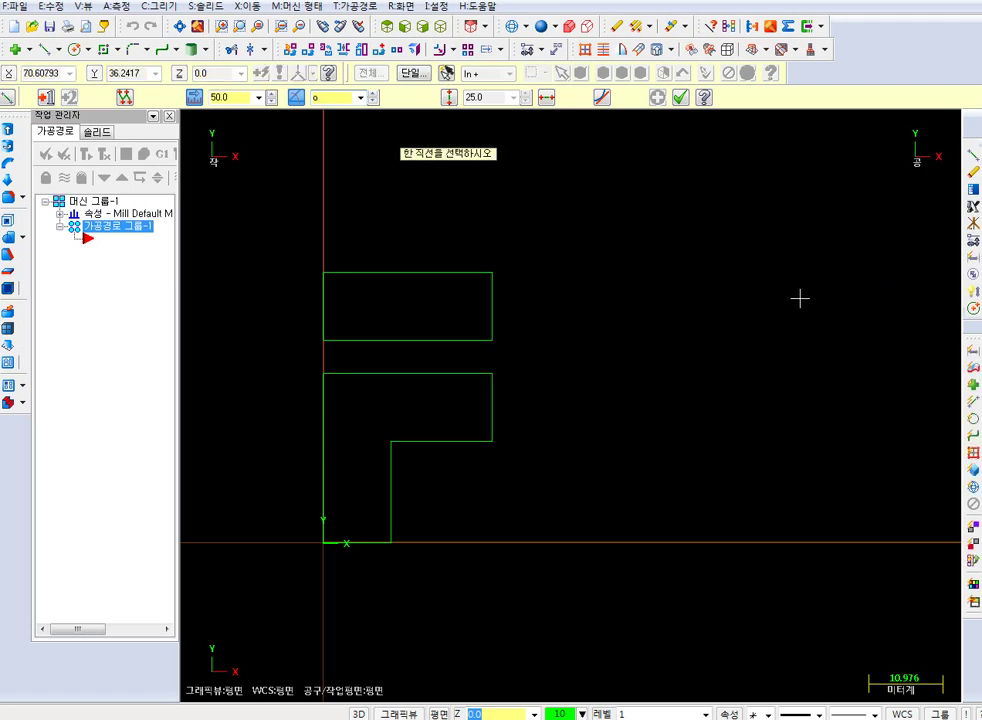
left_click(393, 490)
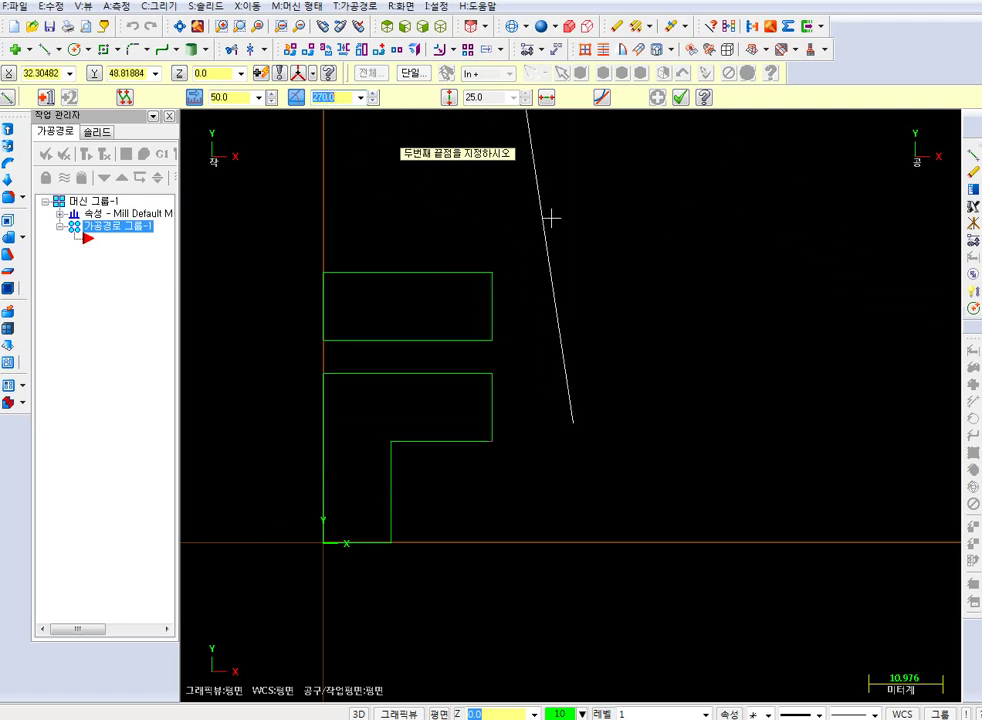
key("Return")
left_click(573, 428)
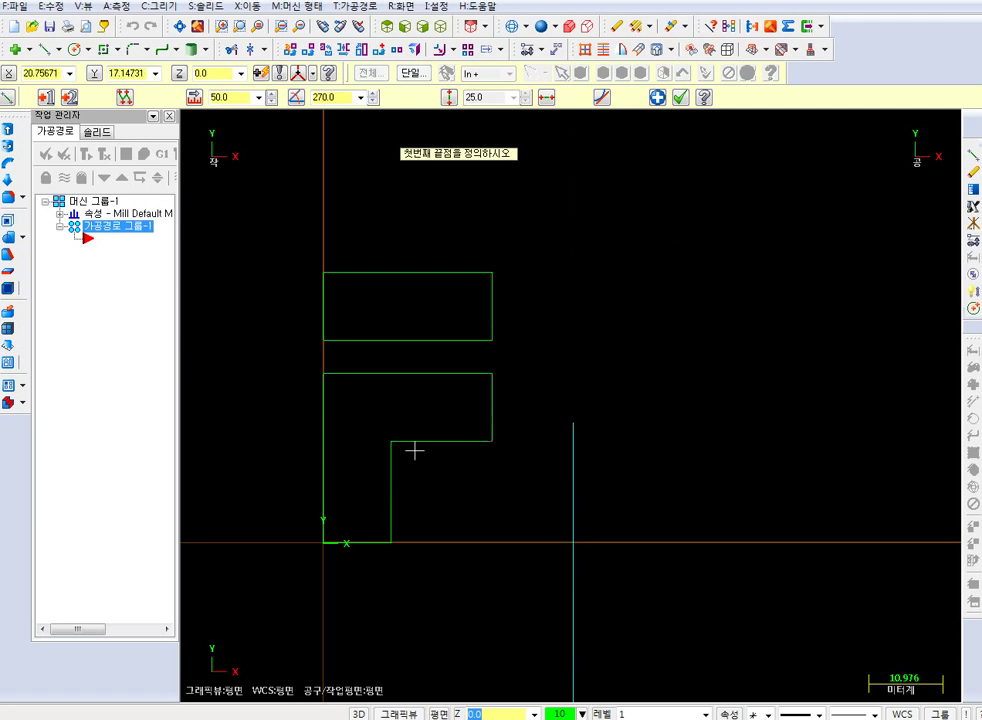
- Examine the length and angle locks and the available line types, and leave the two-point line command
left_click(235, 96)
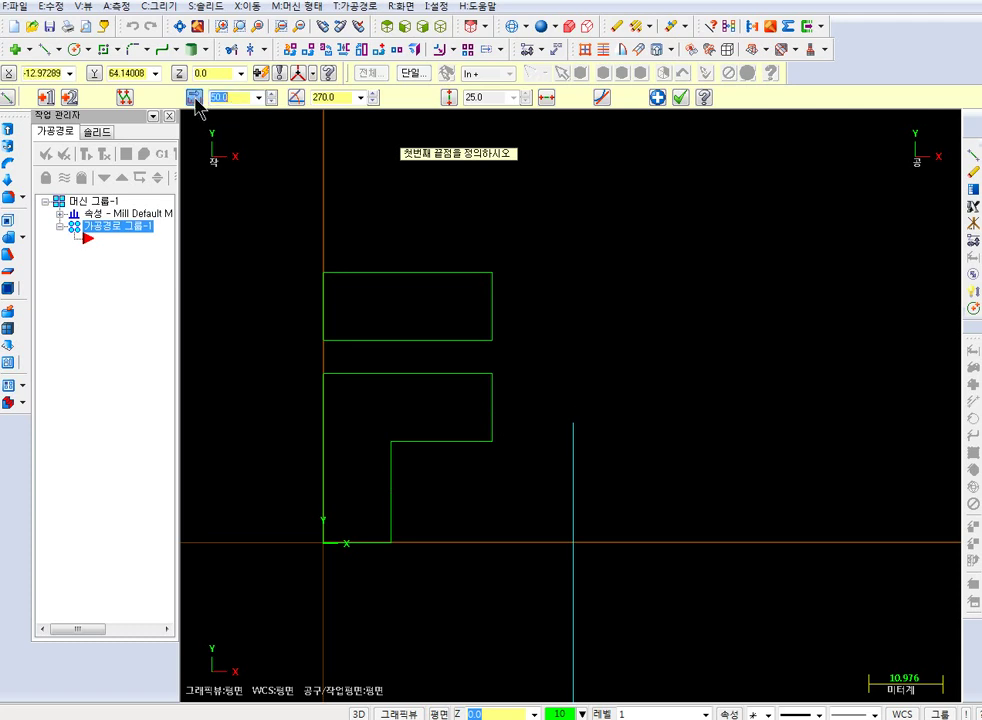
left_click(327, 97)
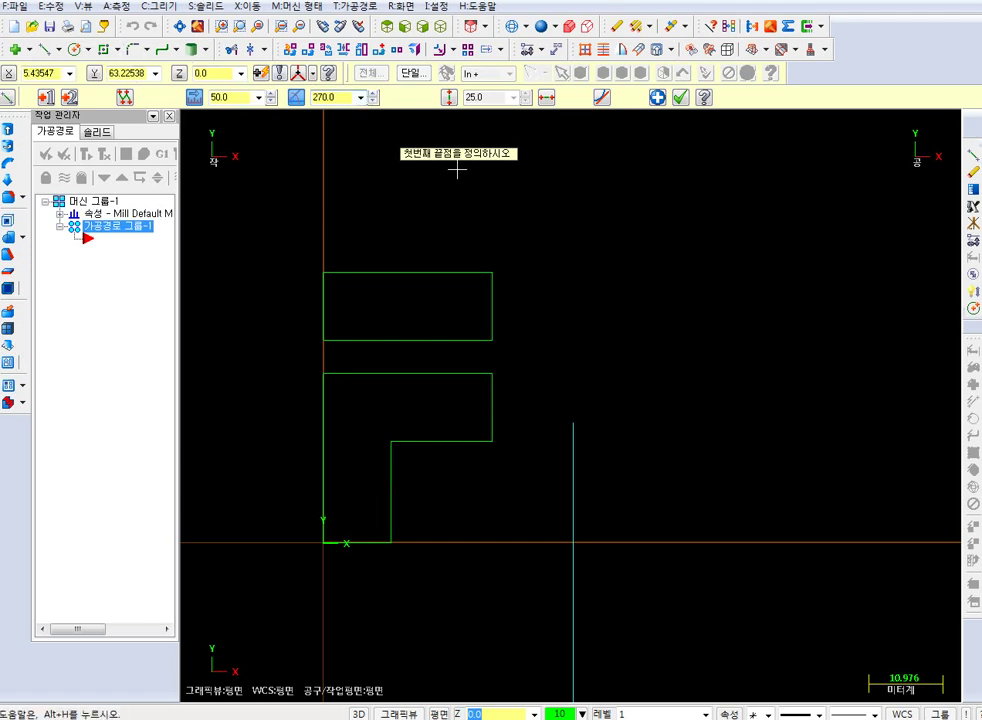
left_click(59, 48)
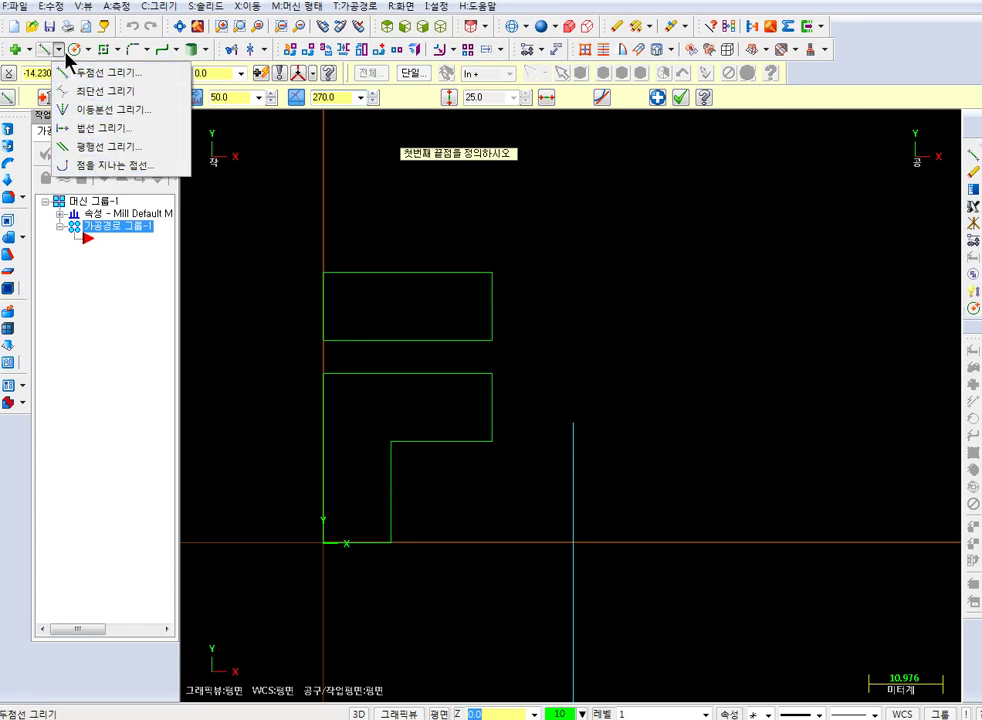
left_click(59, 48)
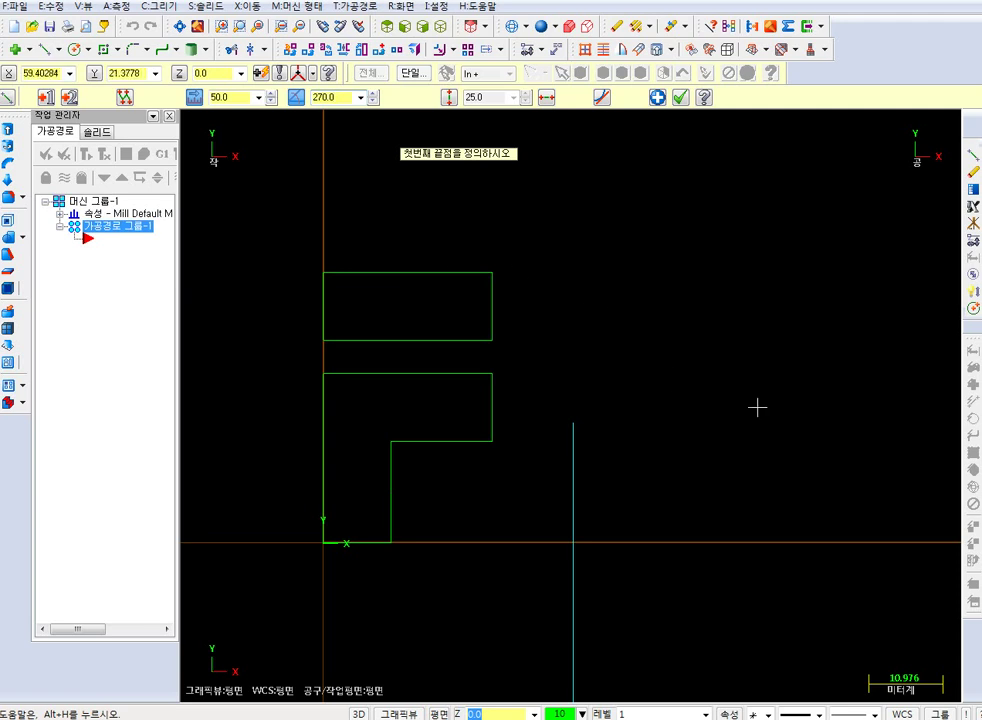
key("Escape")
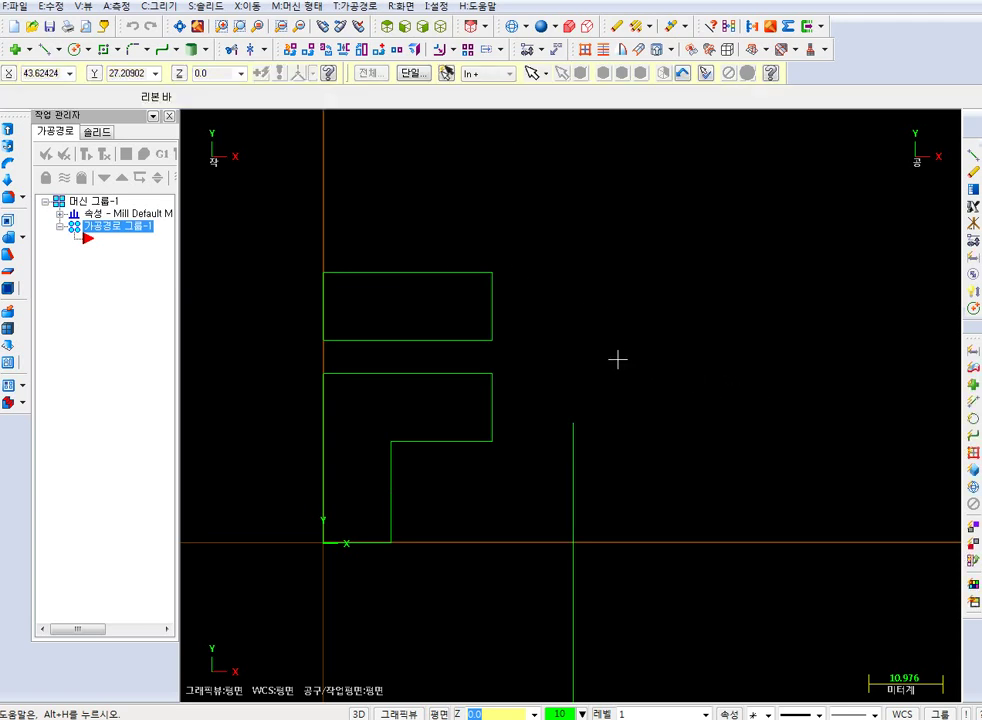